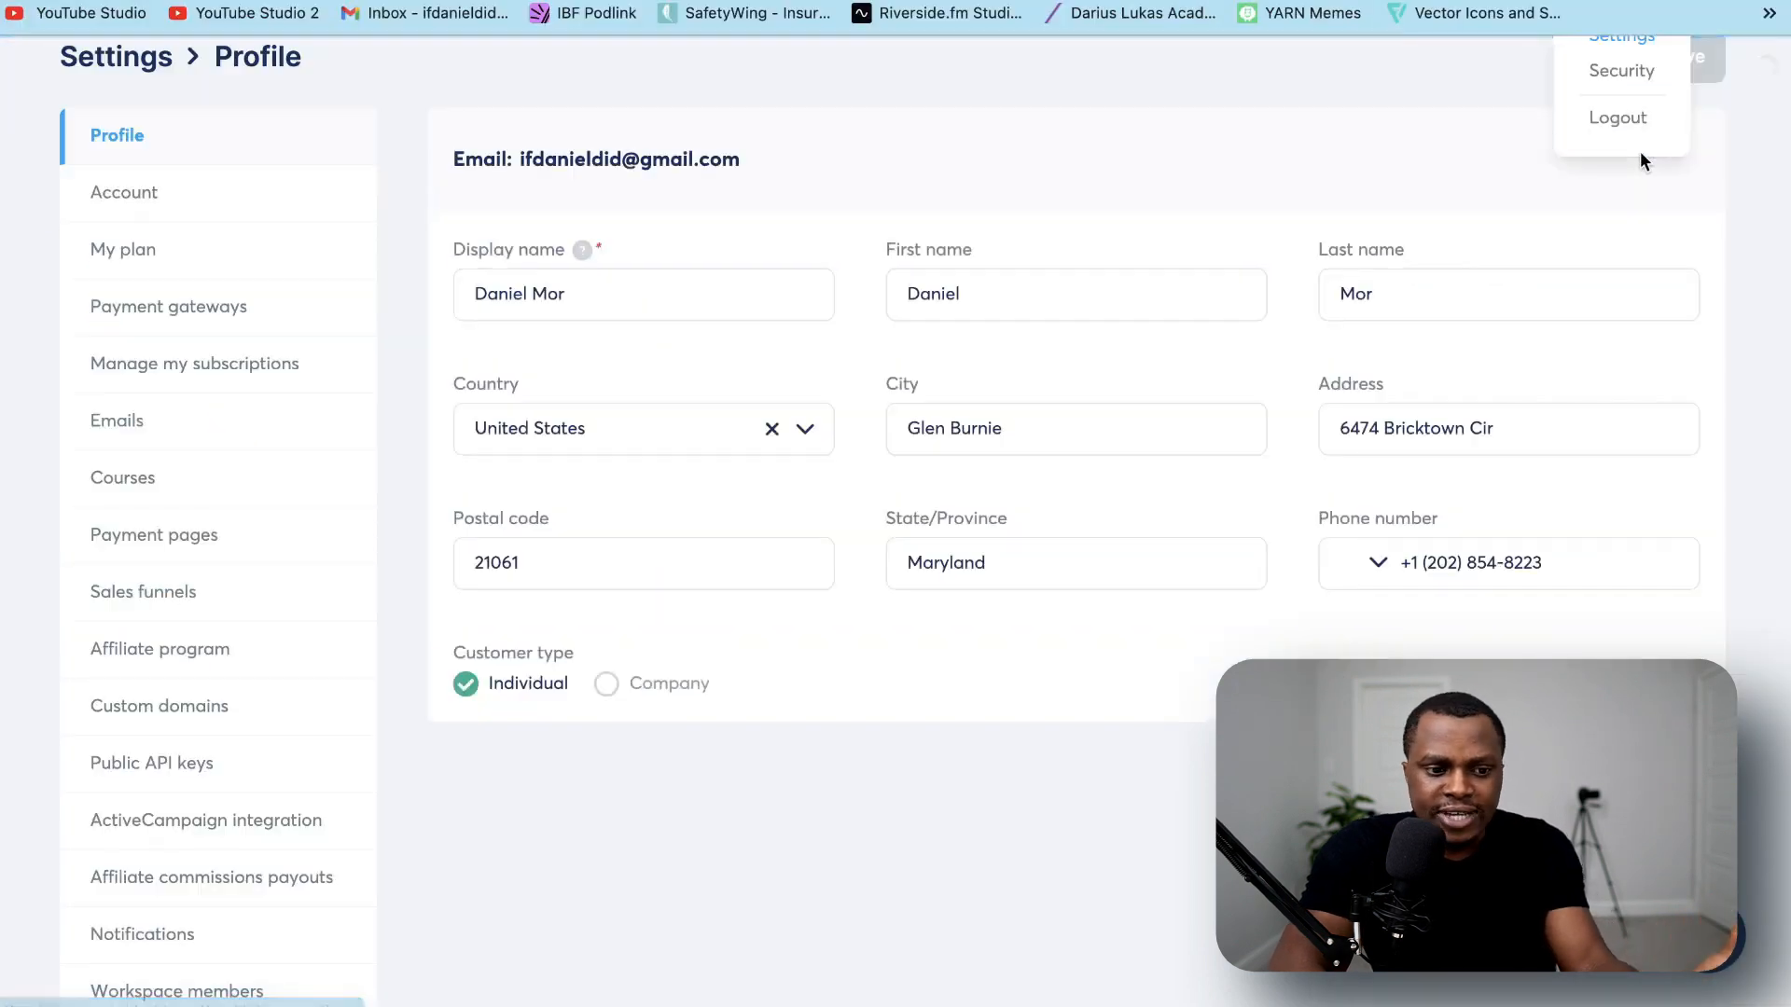
Open the custom domains settings and review the listed domains and their statuses
scroll(612, 653, "up", 3)
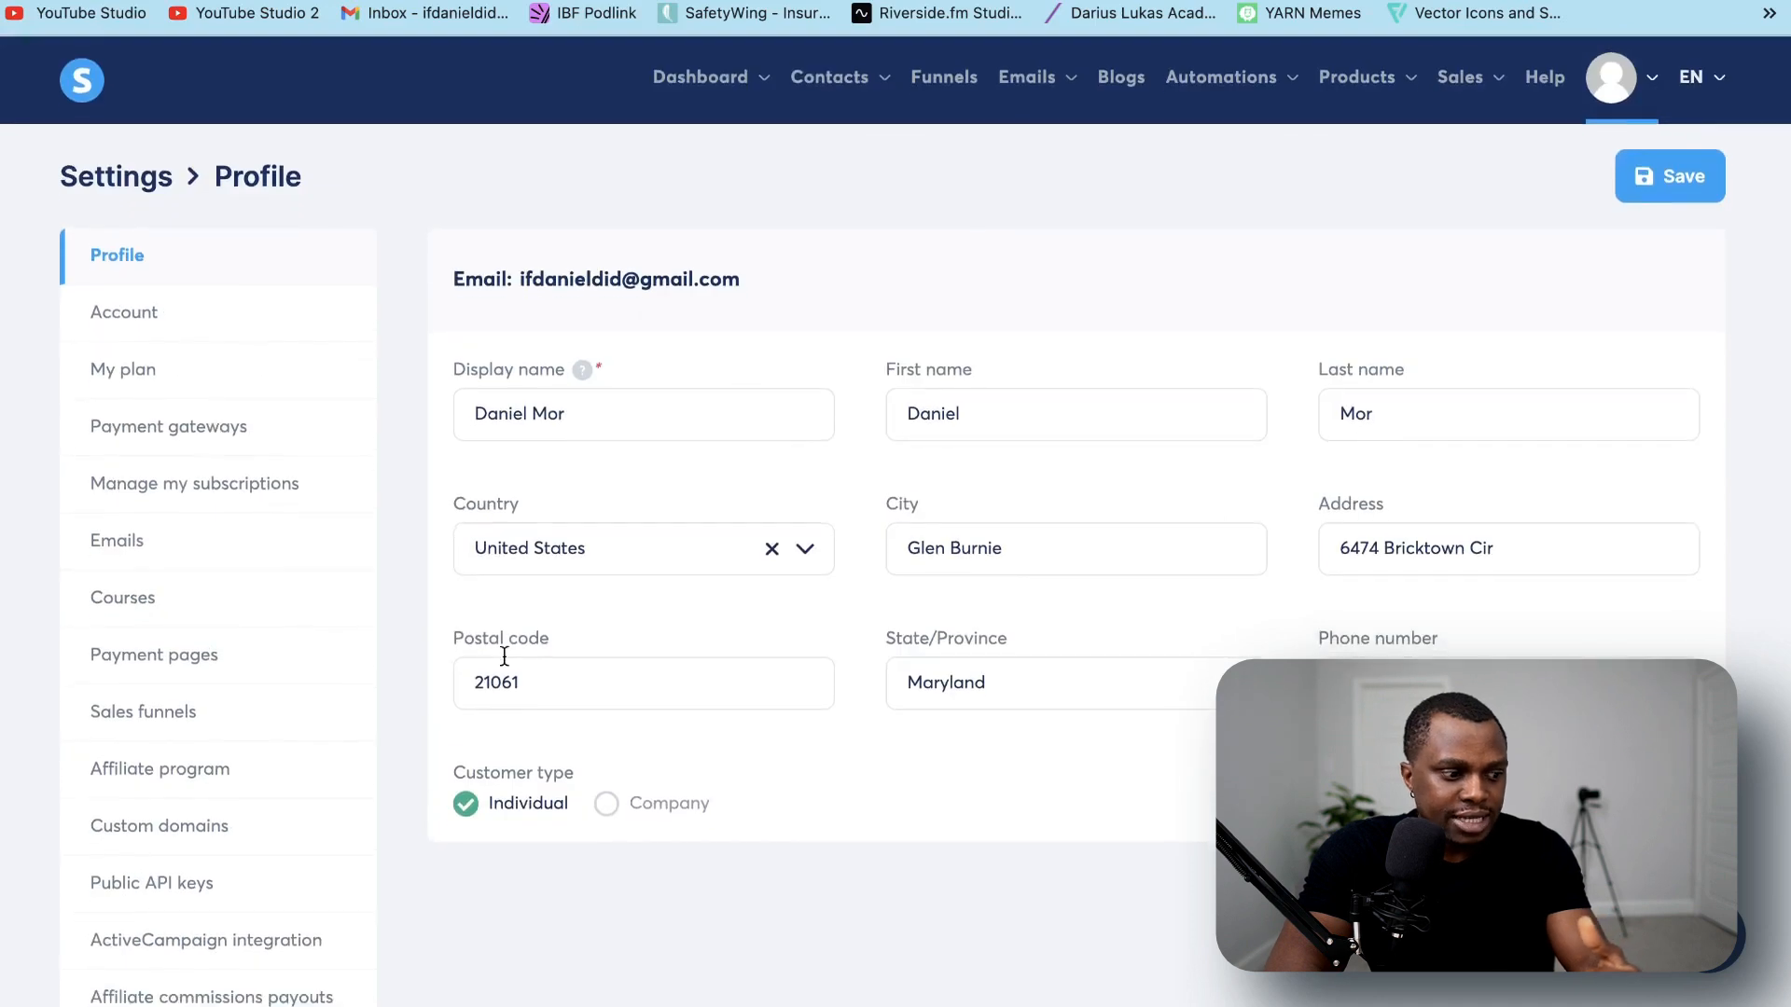
scroll(294, 598, "down", 5)
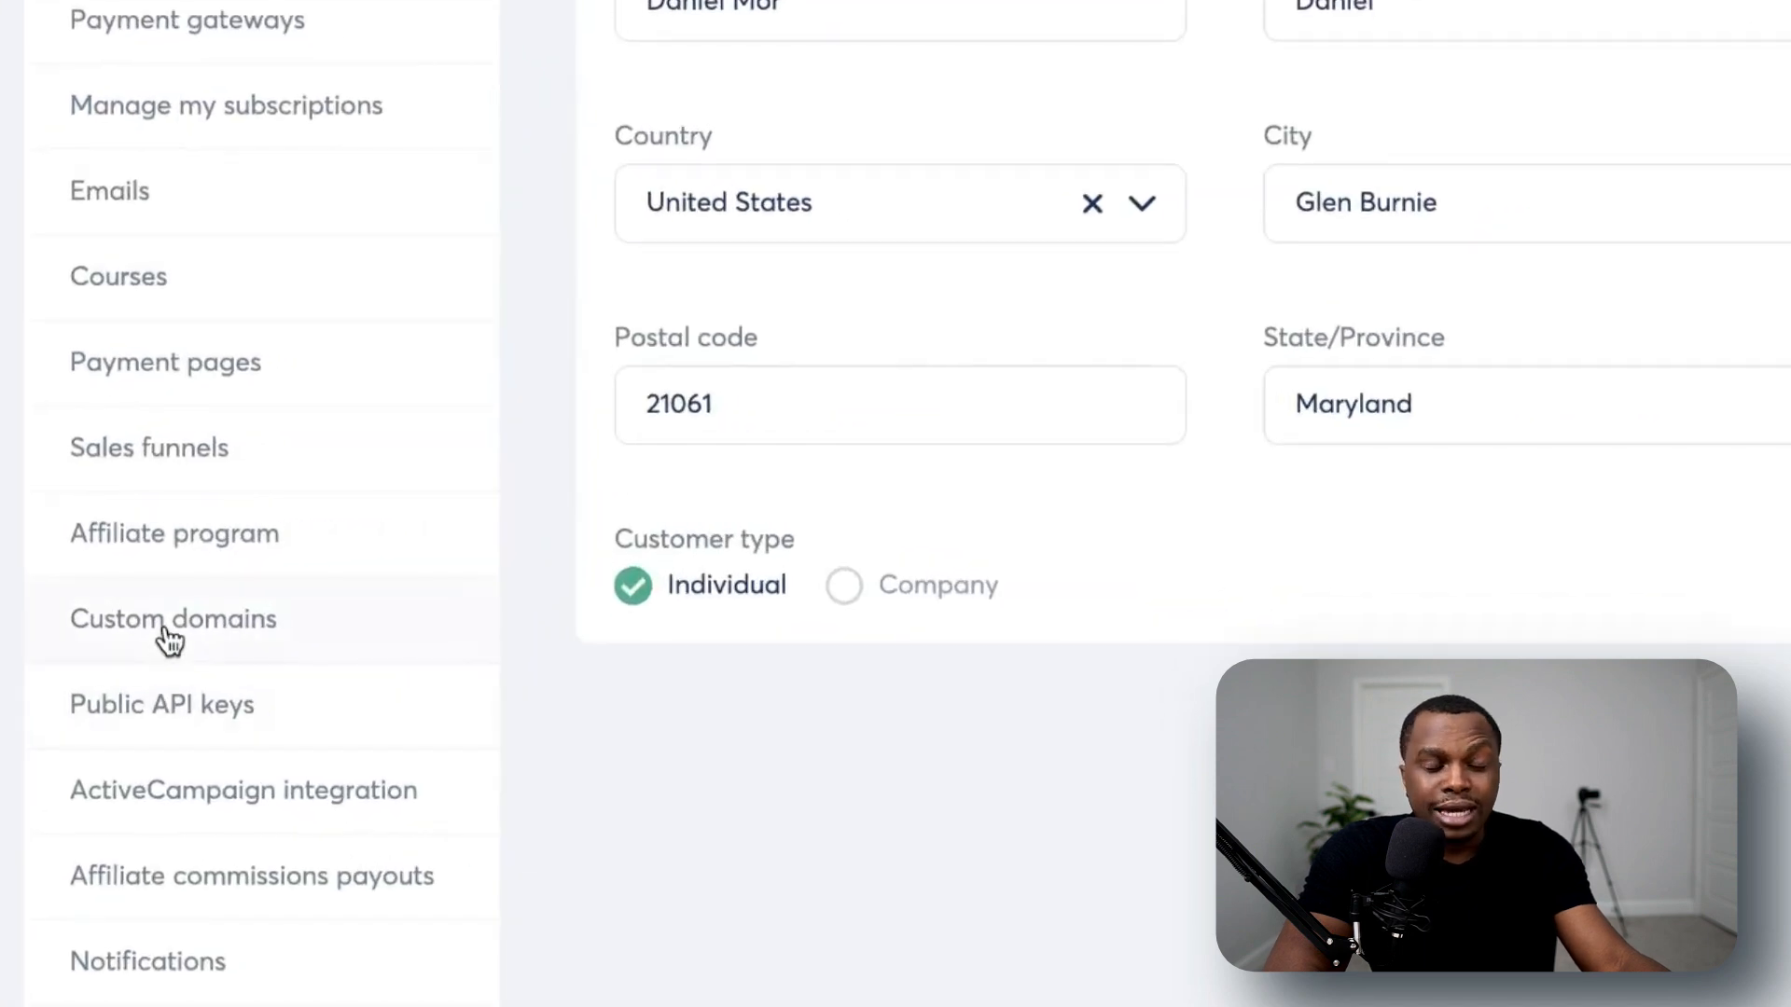
left_click(168, 626)
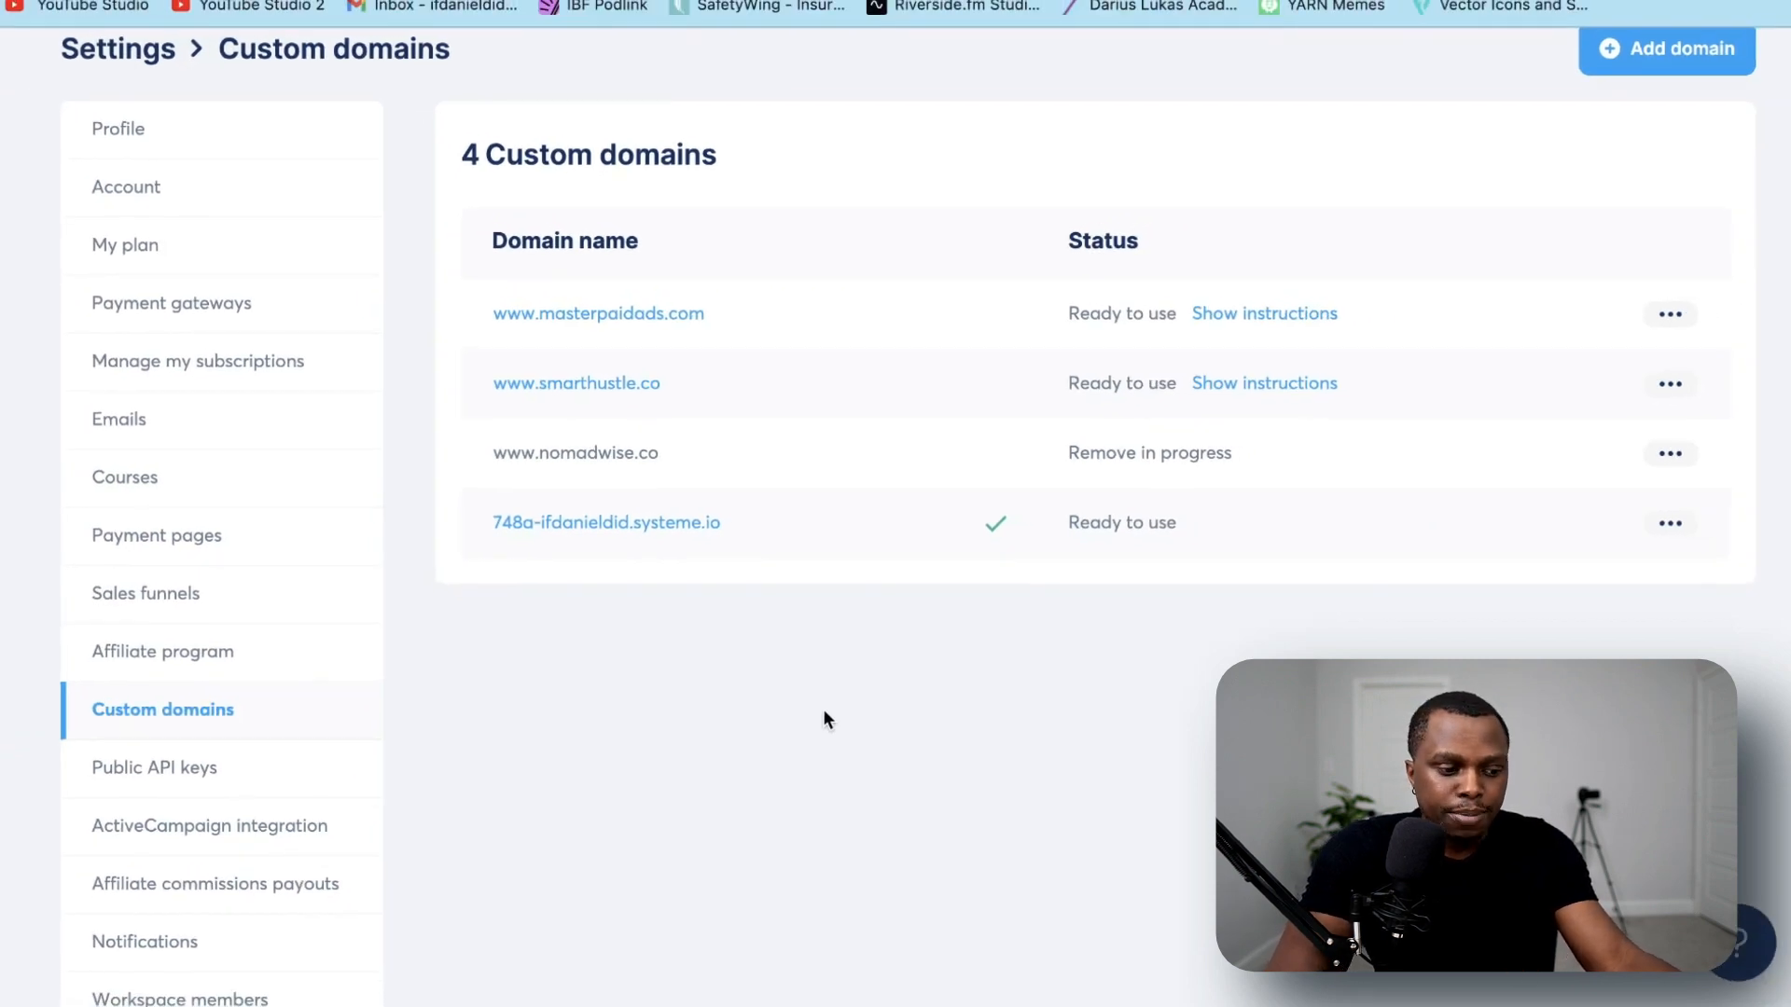
scroll(987, 711, "down", 3)
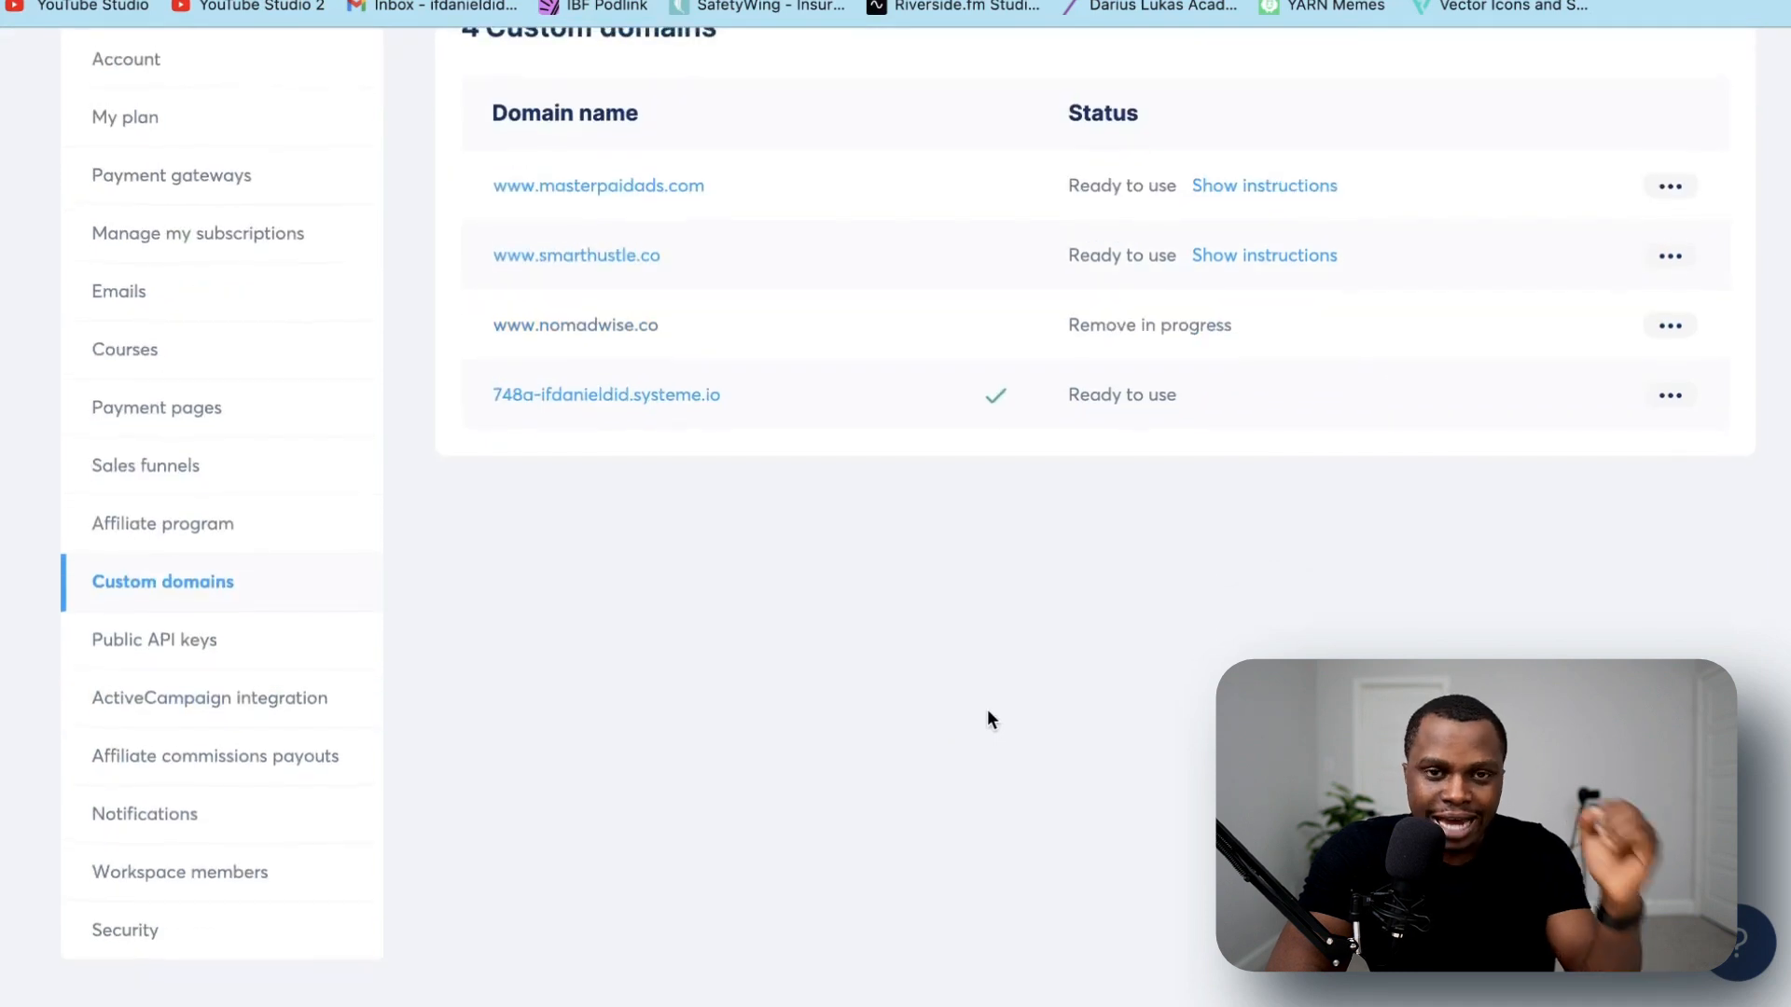
scroll(937, 821, "up", 5)
scroll(937, 821, "down", 2)
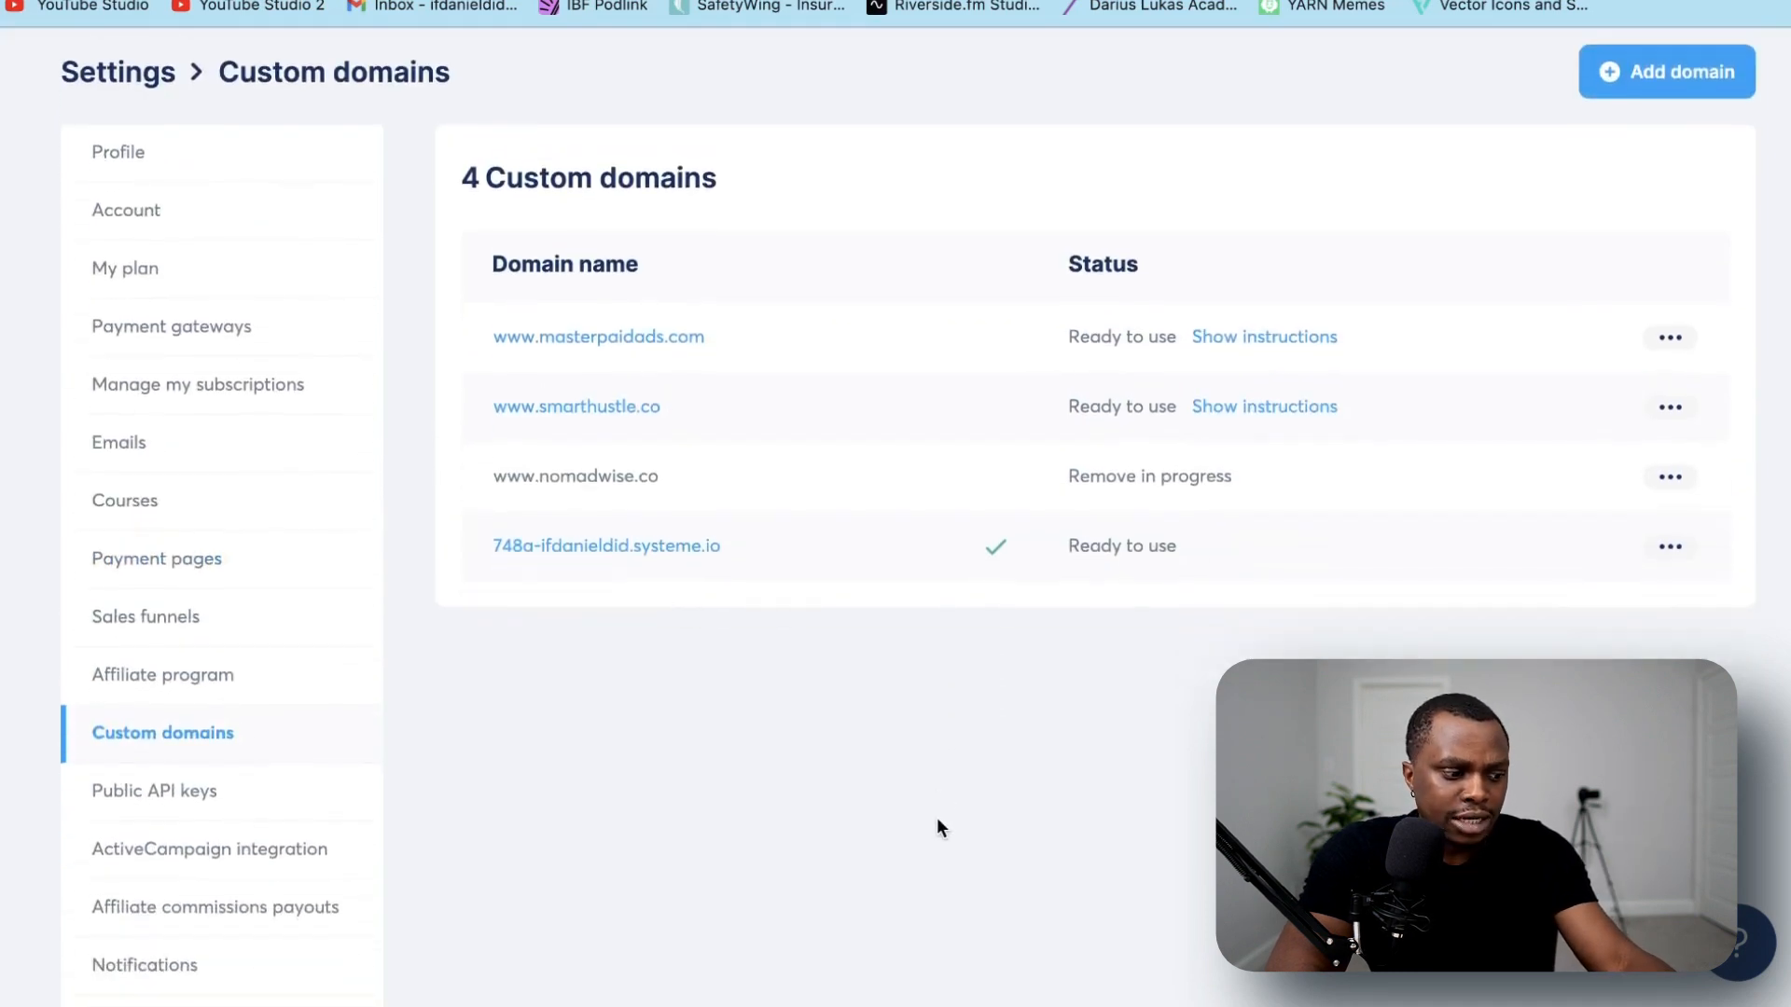
scroll(1308, 490, "up", 1)
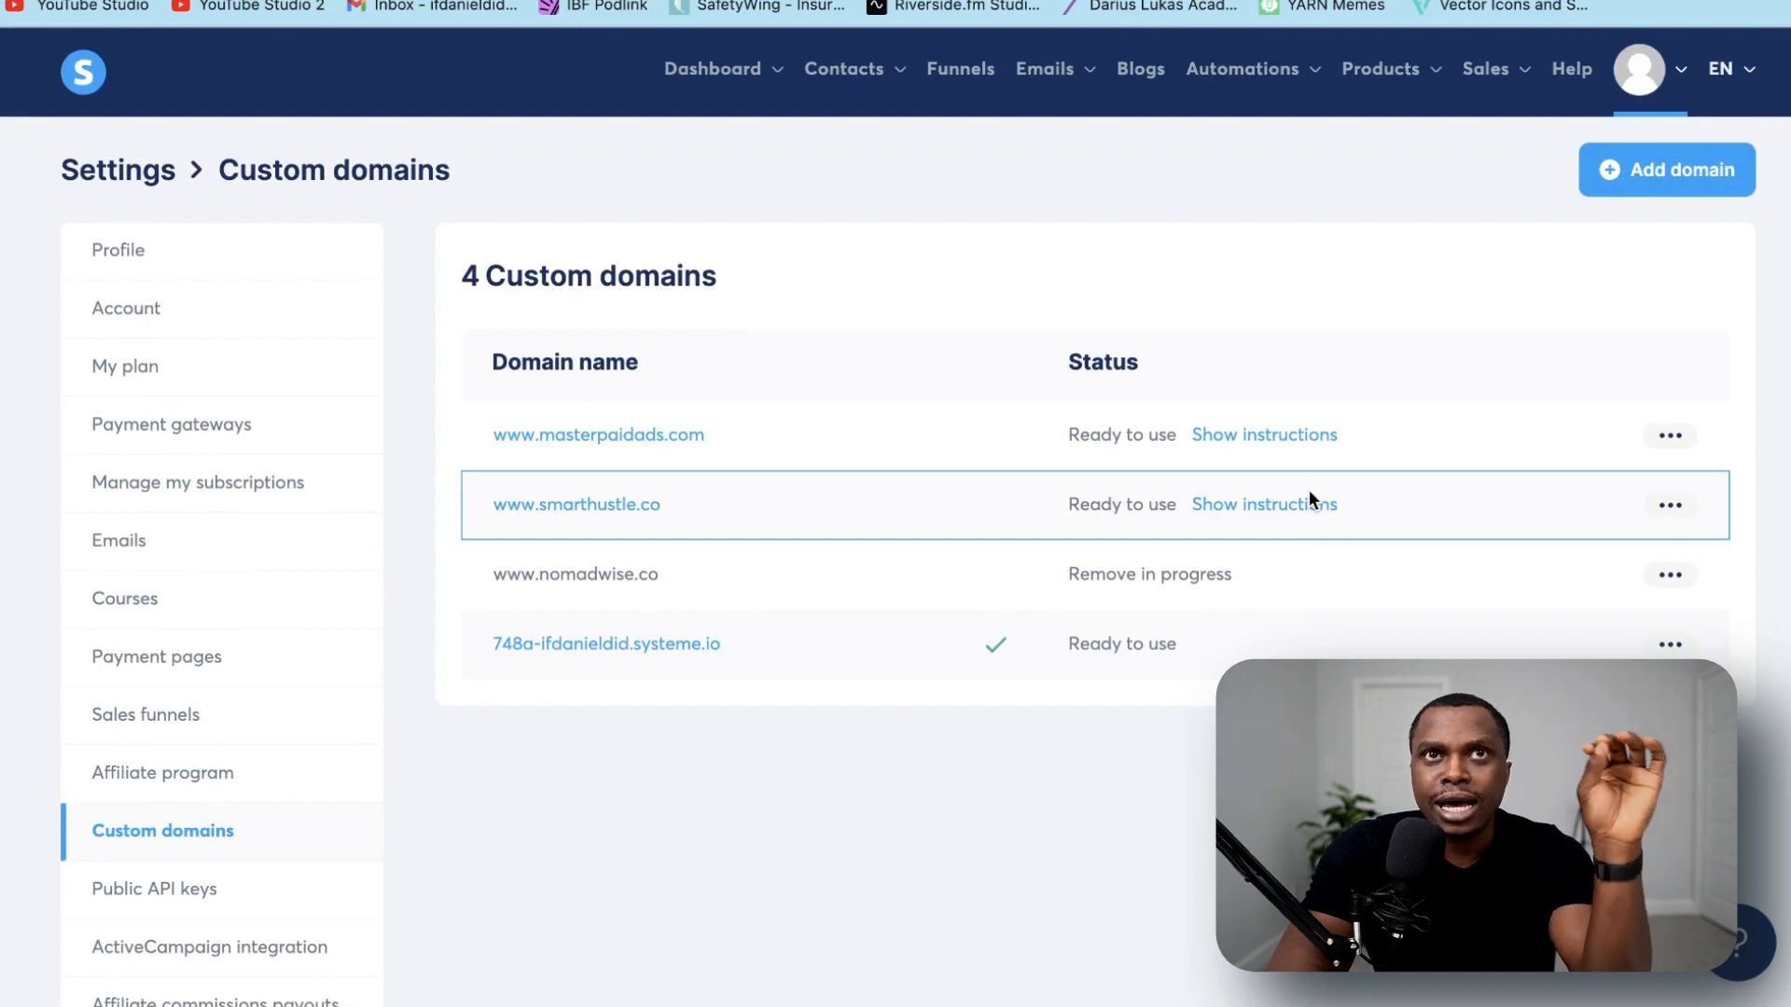
scroll(1308, 490, "down", 2)
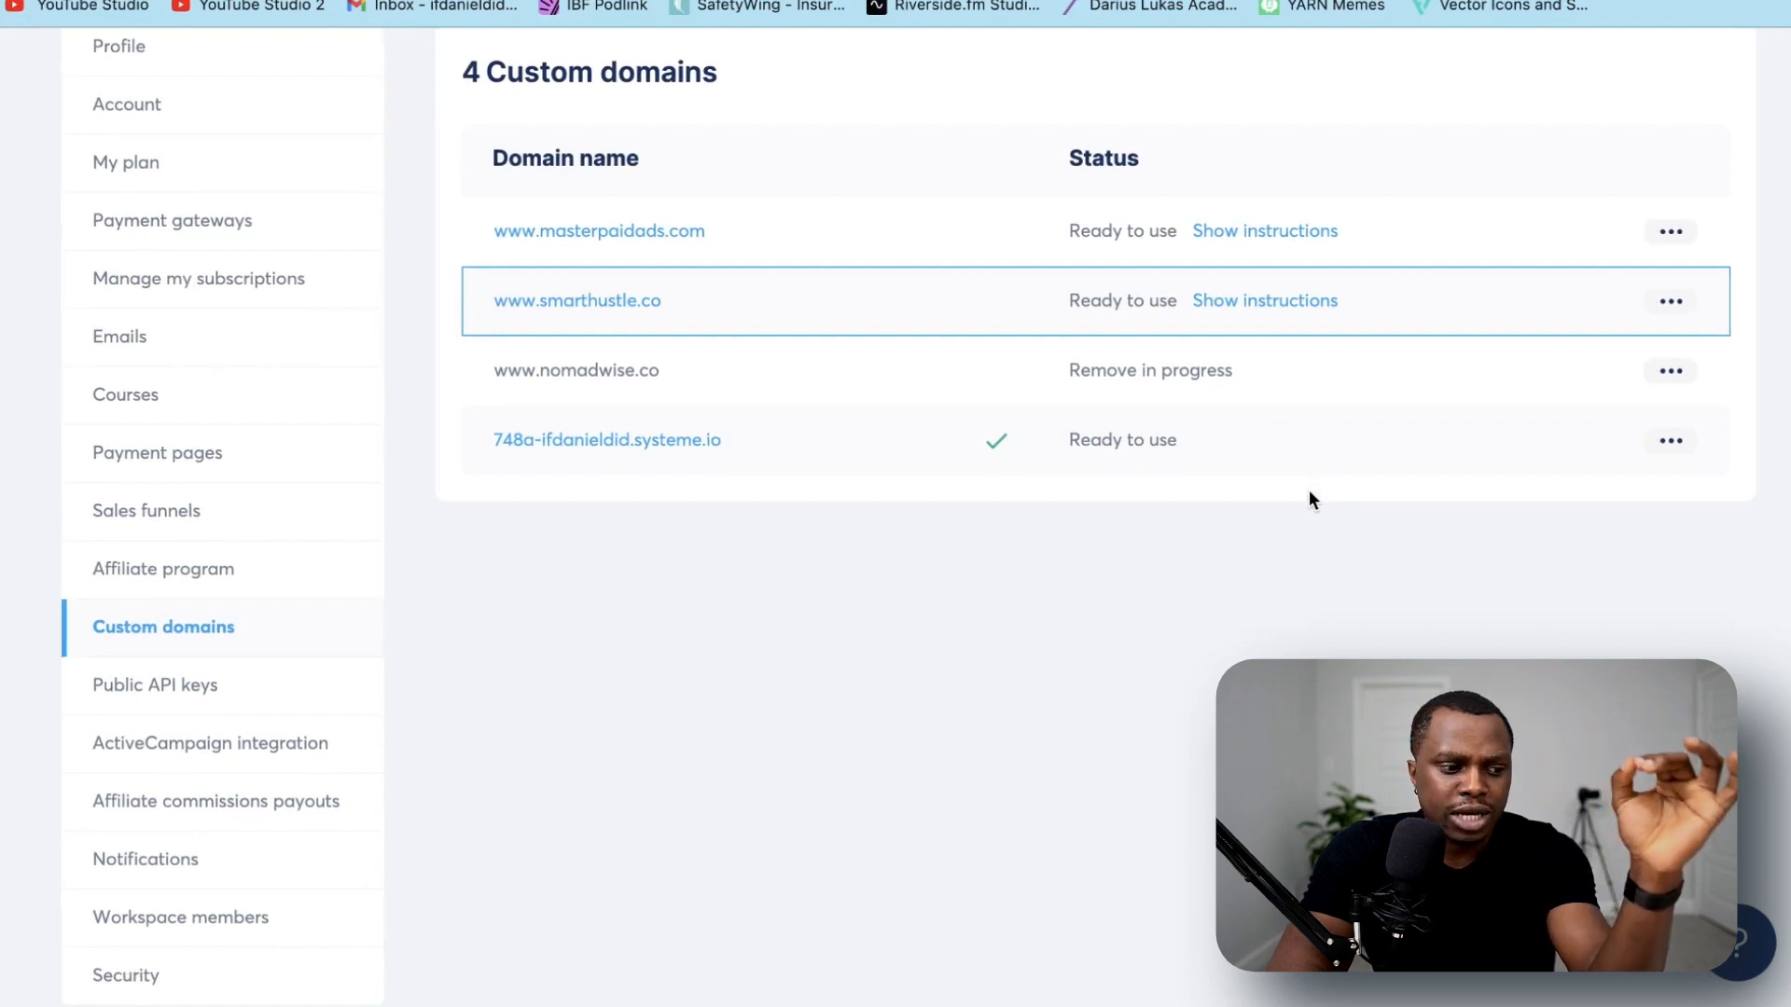
scroll(1310, 492, "up", 1)
scroll(1310, 491, "down", 2)
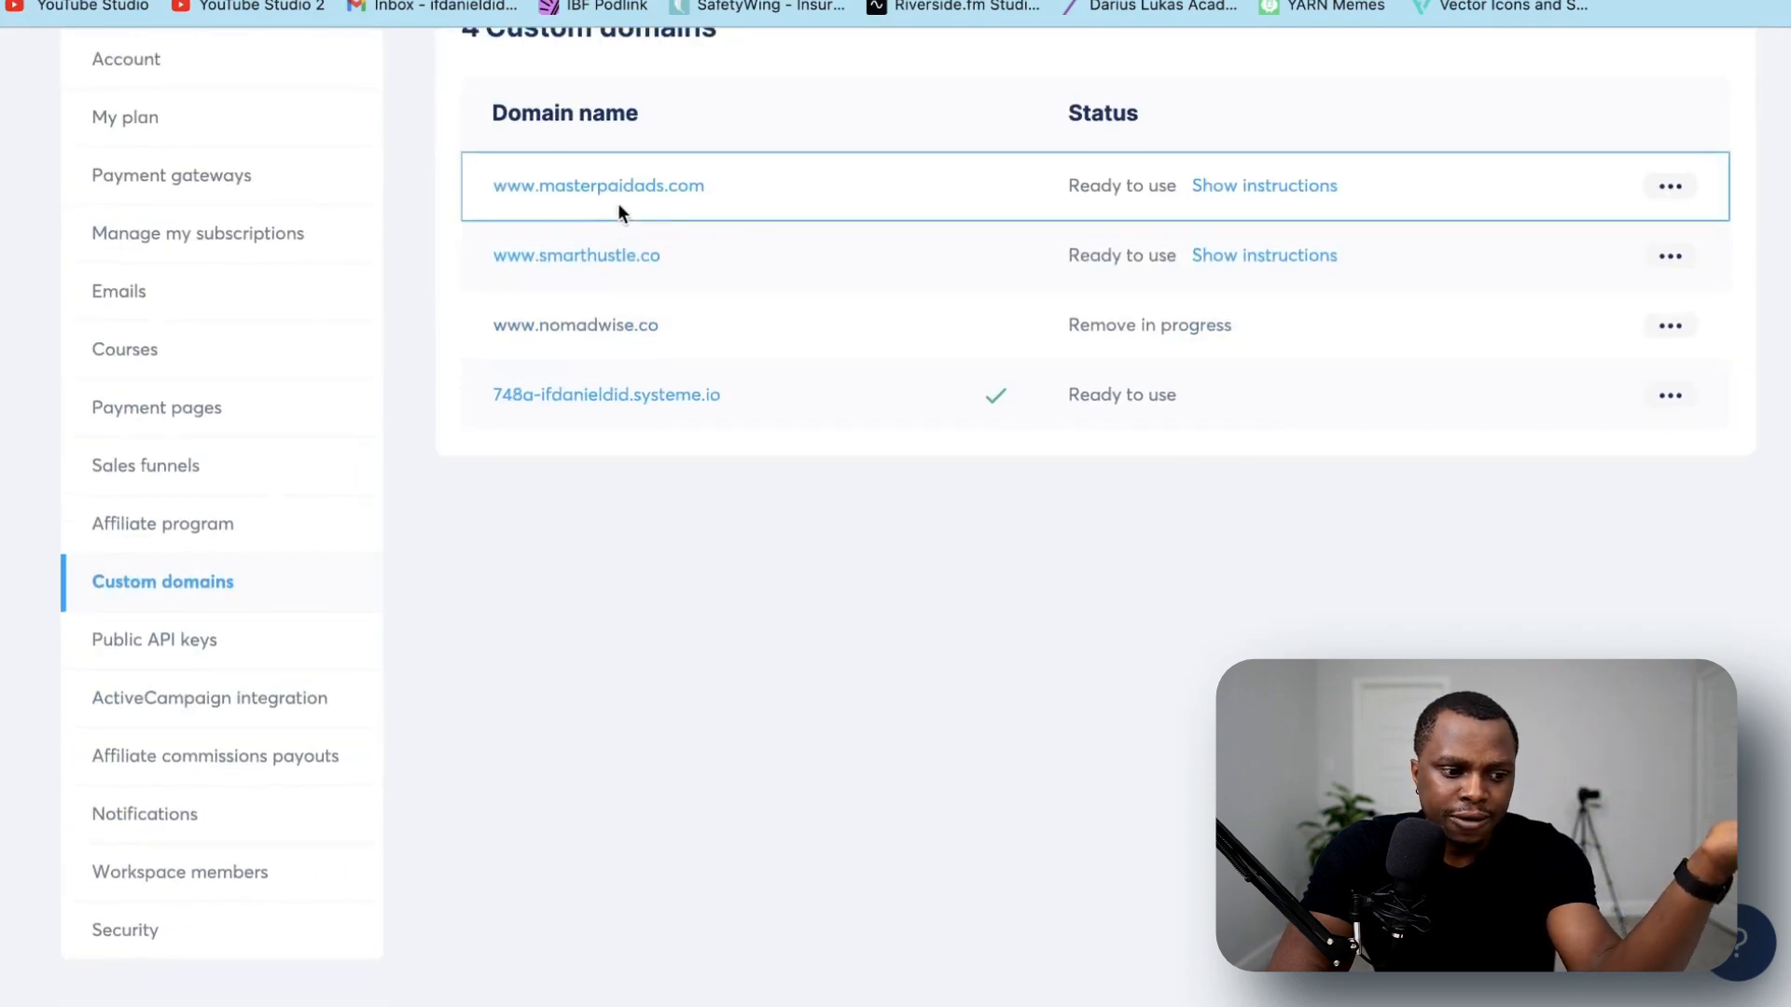
key("super+r")
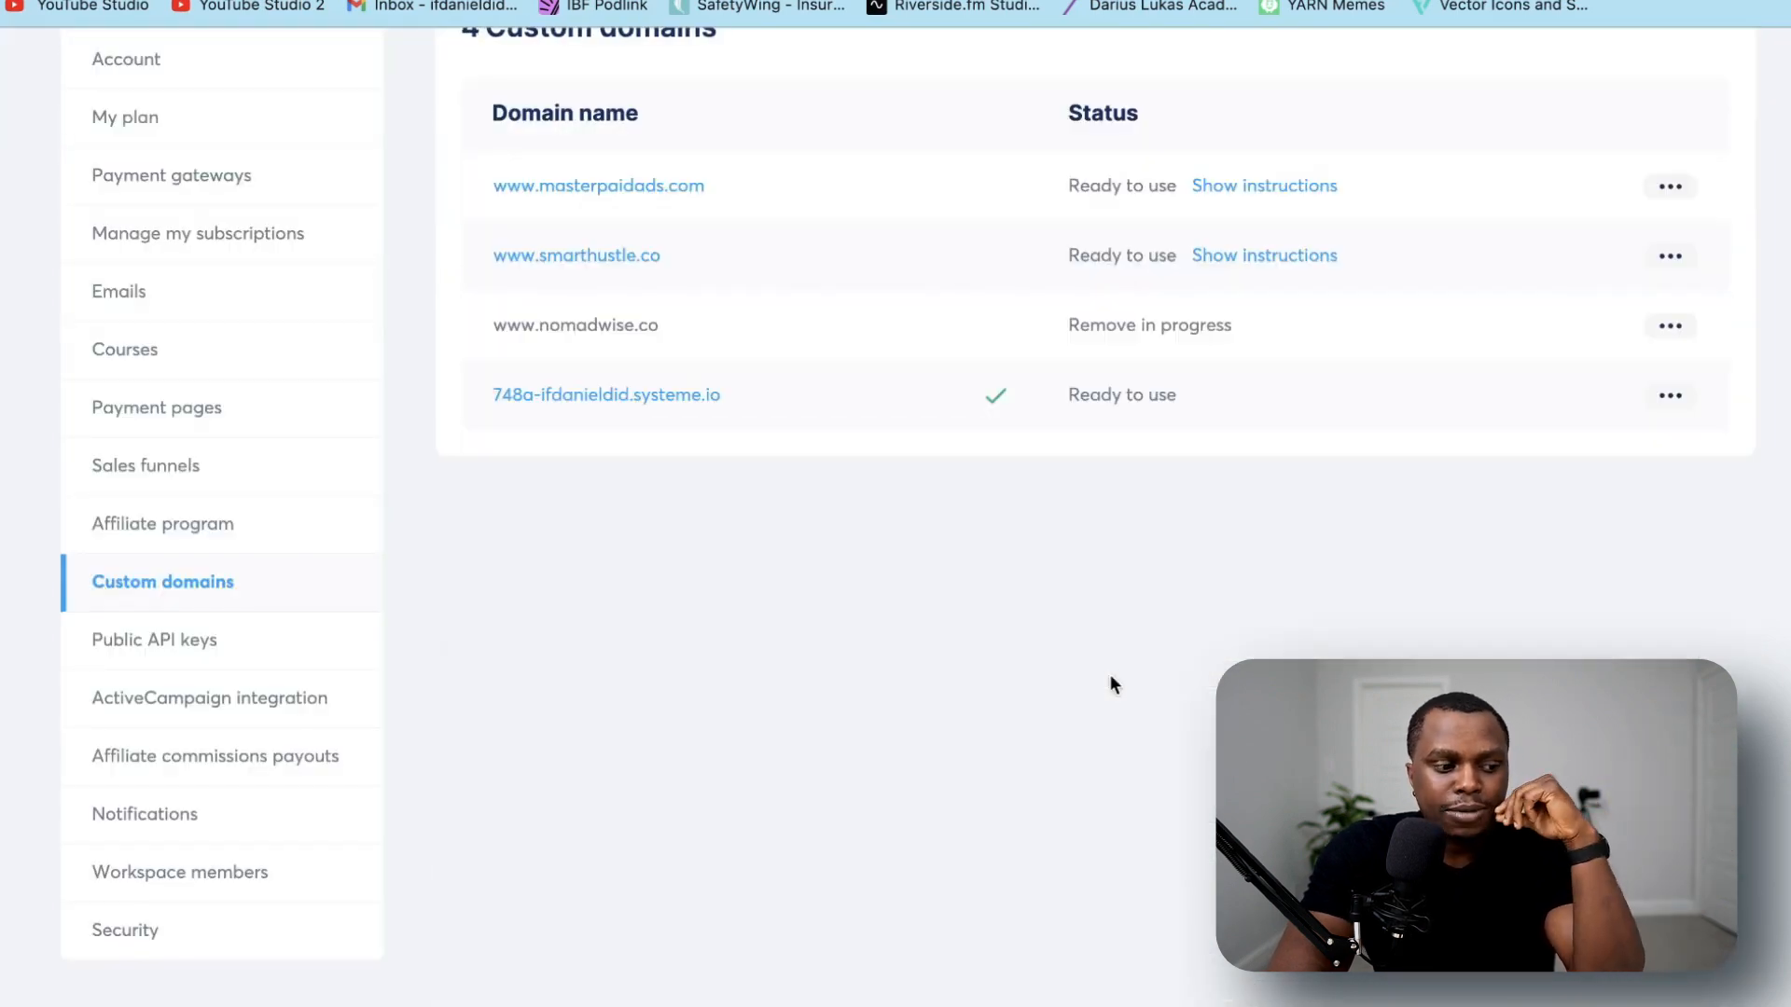
scroll(1269, 420, "up", 3)
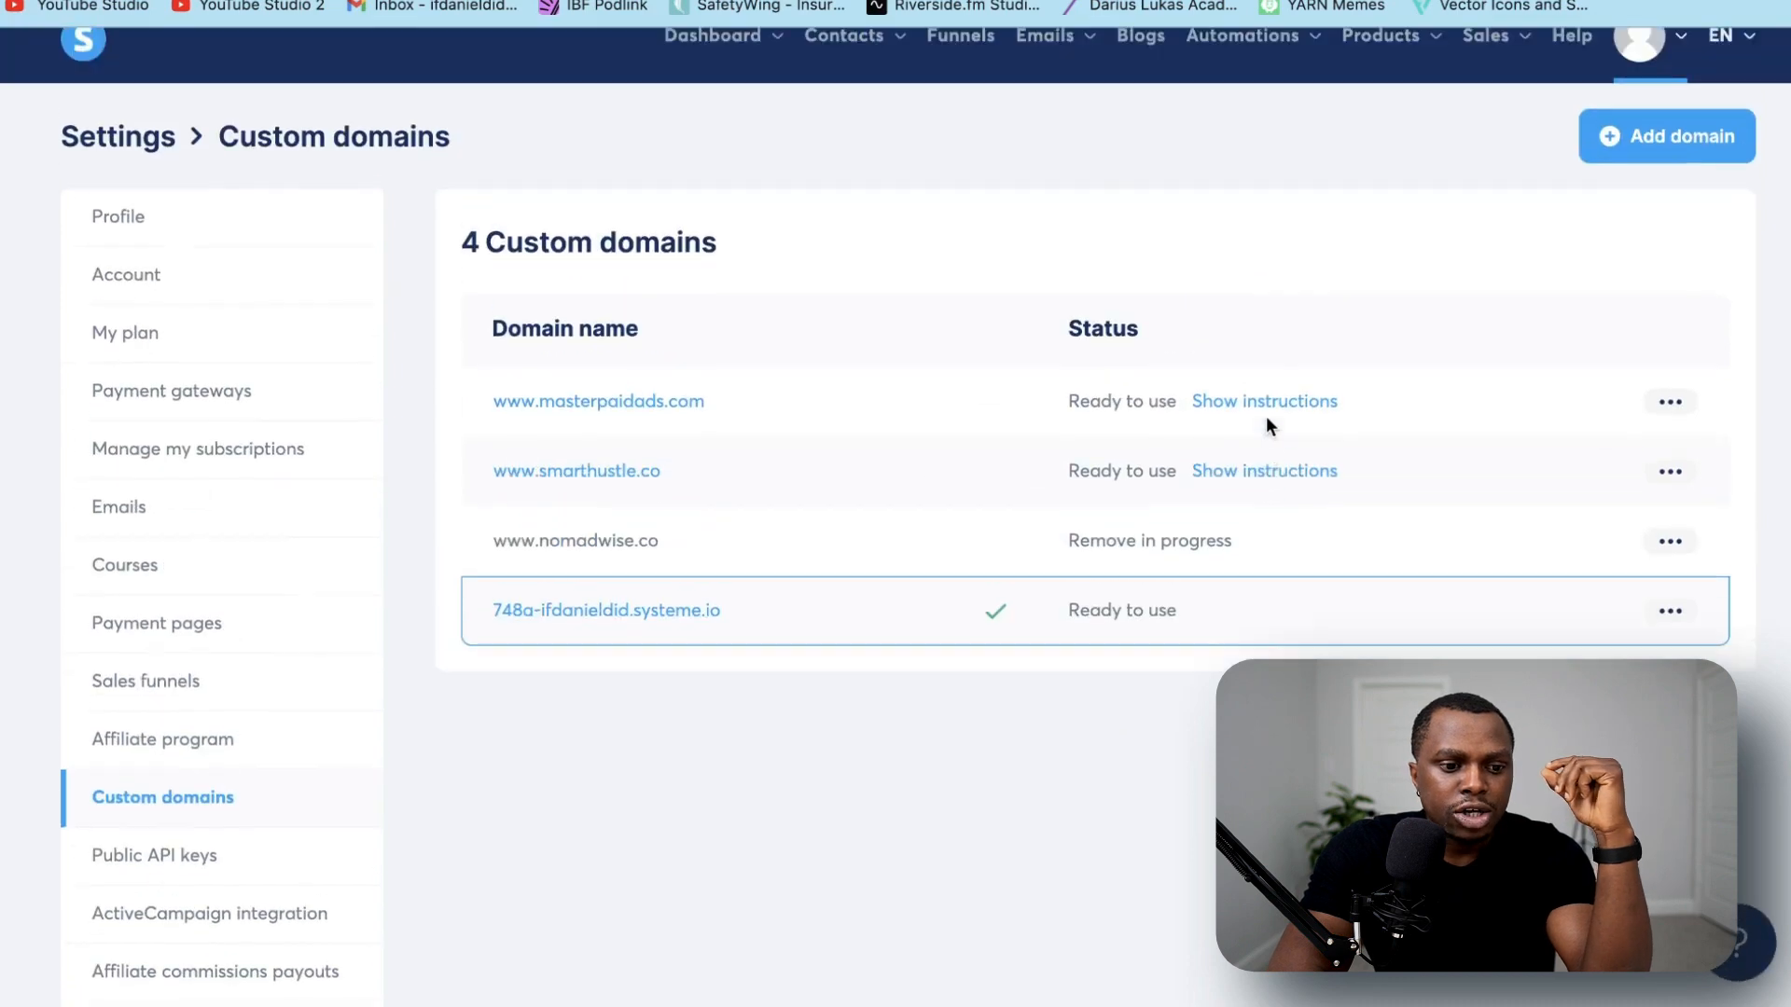
left_click(1674, 150)
left_click(779, 539)
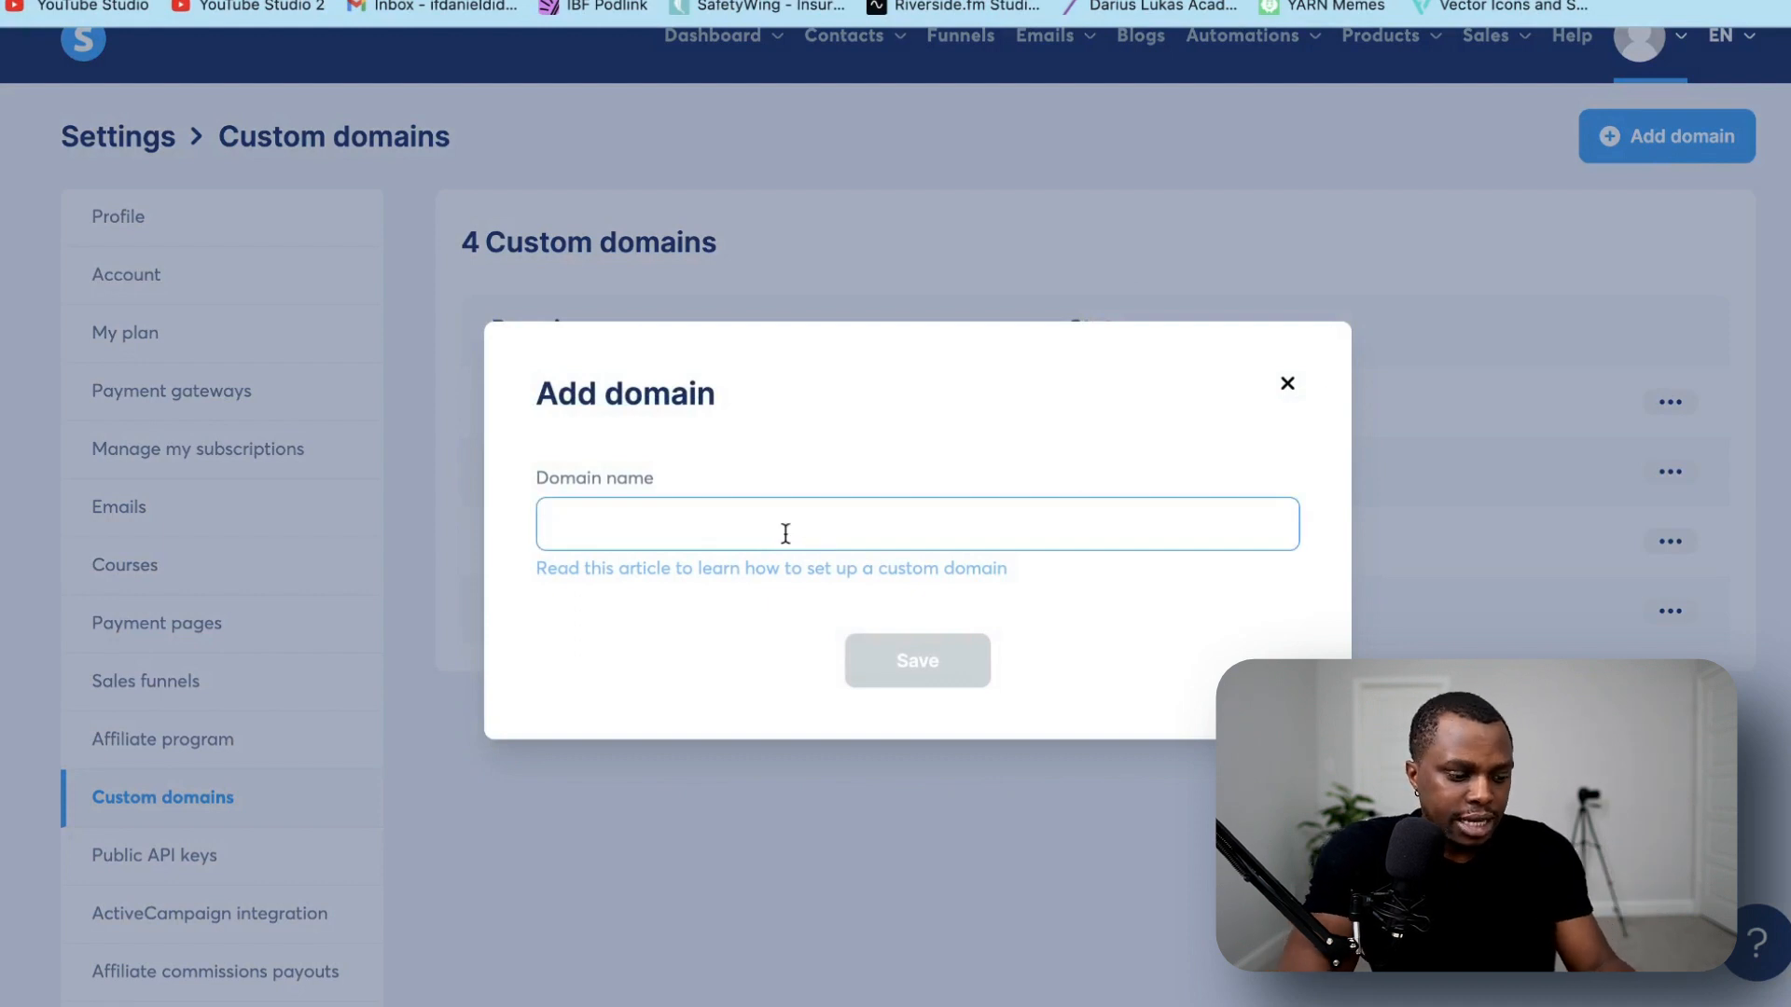
type("test.com")
key("Home")
type("www.")
left_click(943, 668)
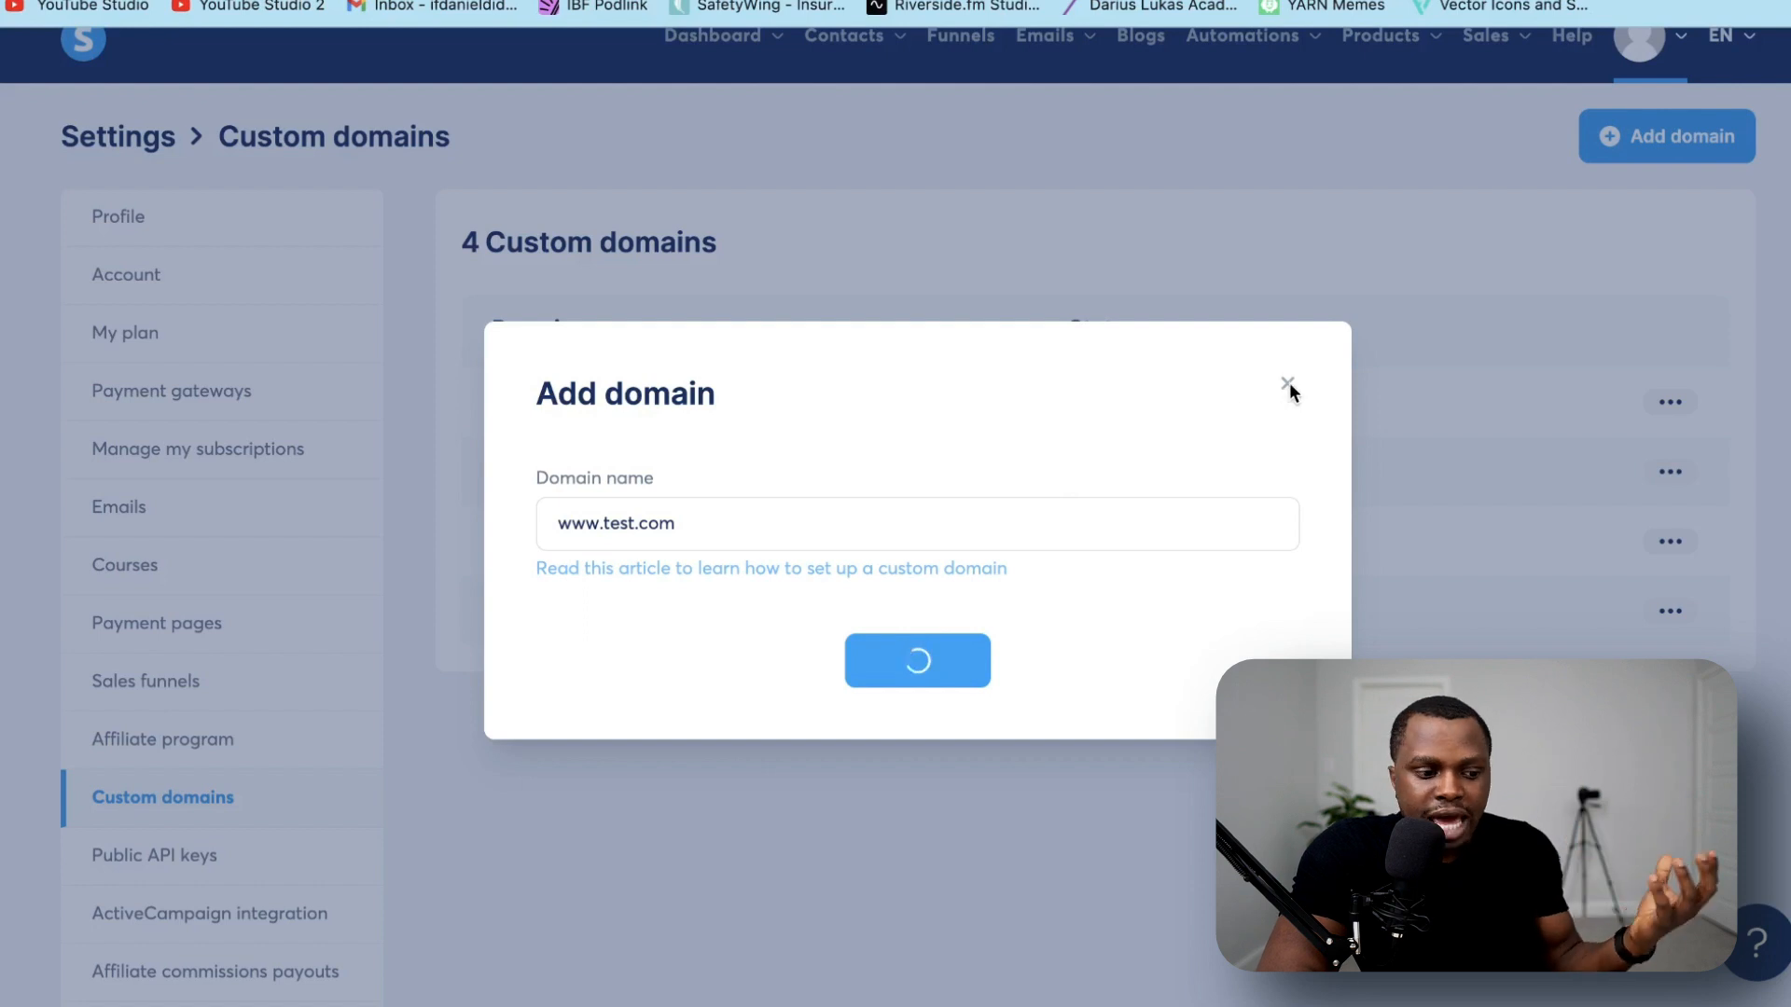
key("super+r")
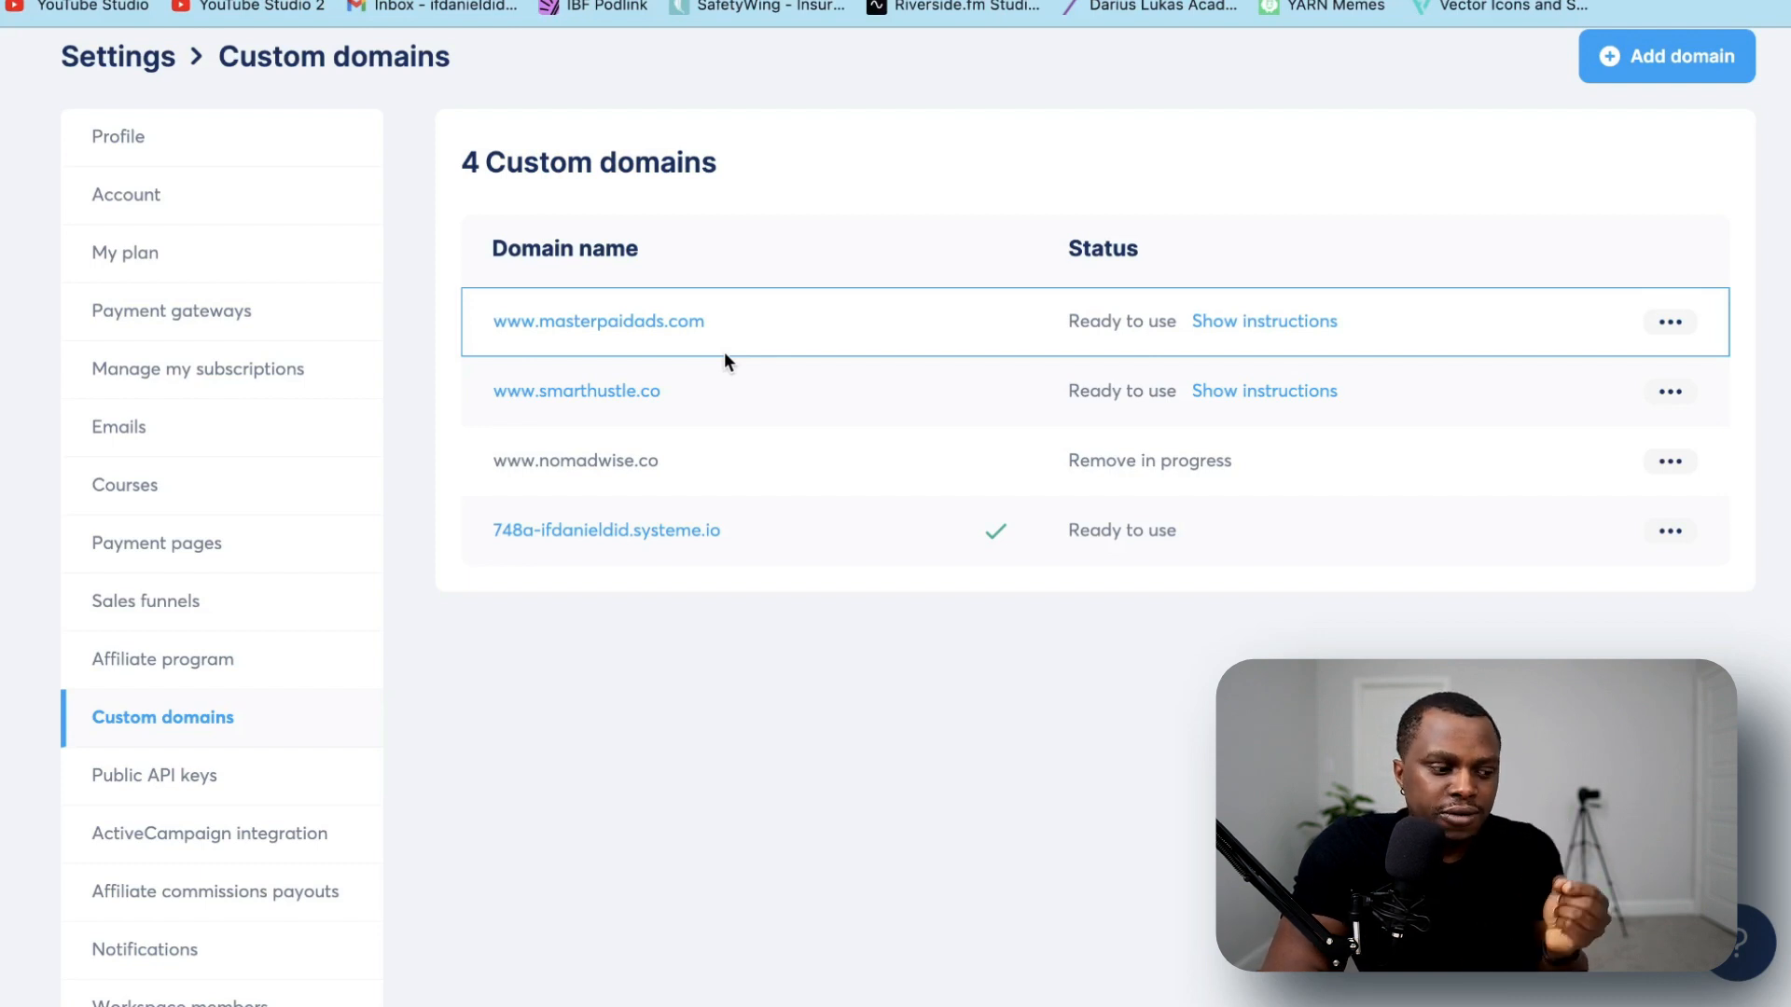
Open the email settings and inspect the DNS authentication records for masterpaidads.com
left_click(130, 439)
scroll(927, 647, "down", 3)
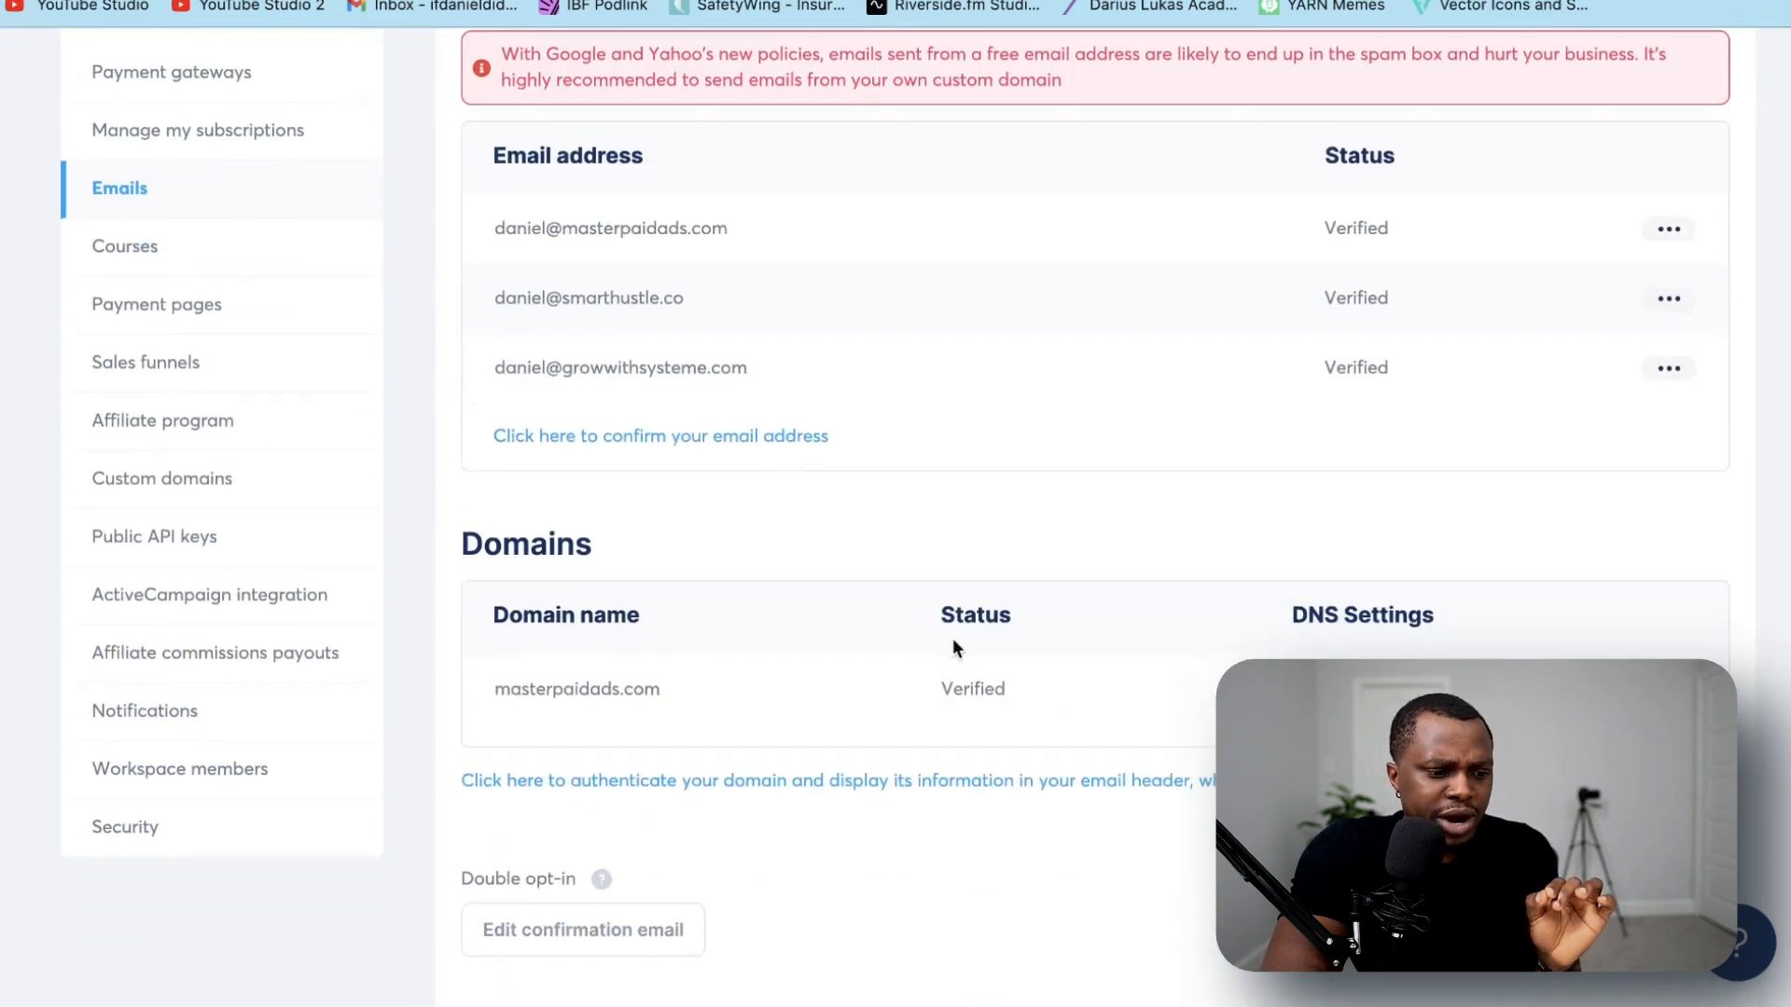
scroll(943, 623, "down", 3)
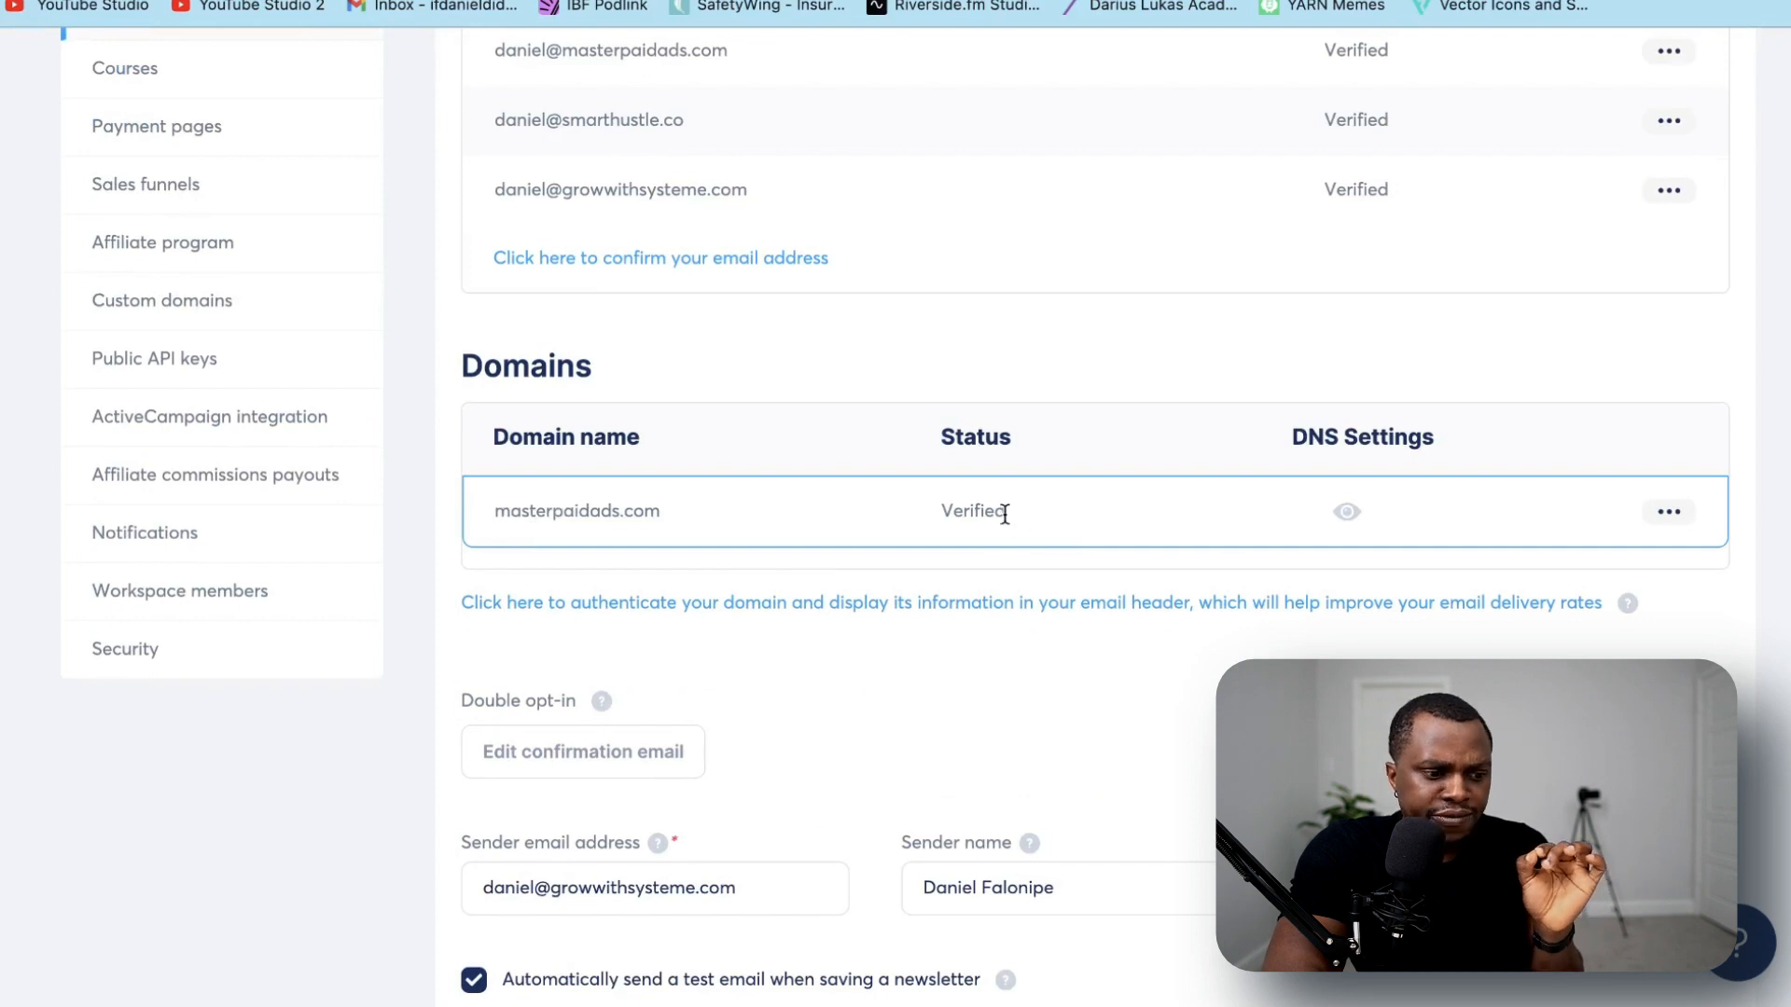
left_click(1349, 515)
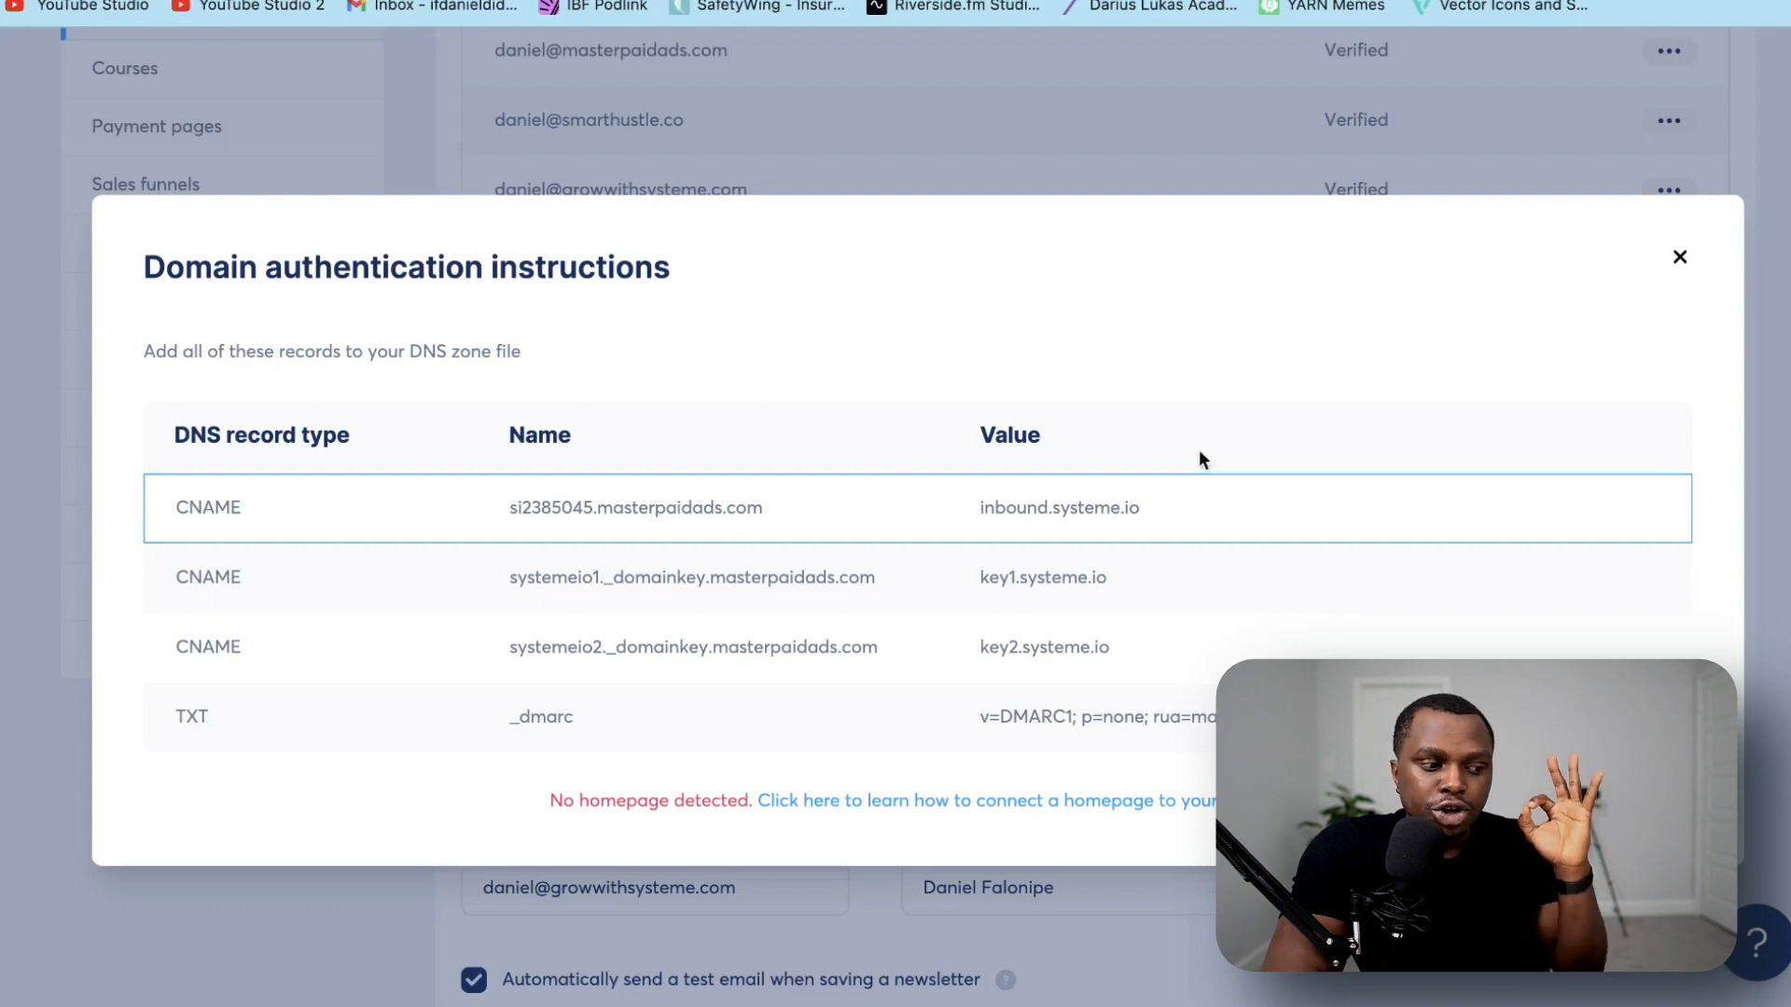
left_click(1679, 258)
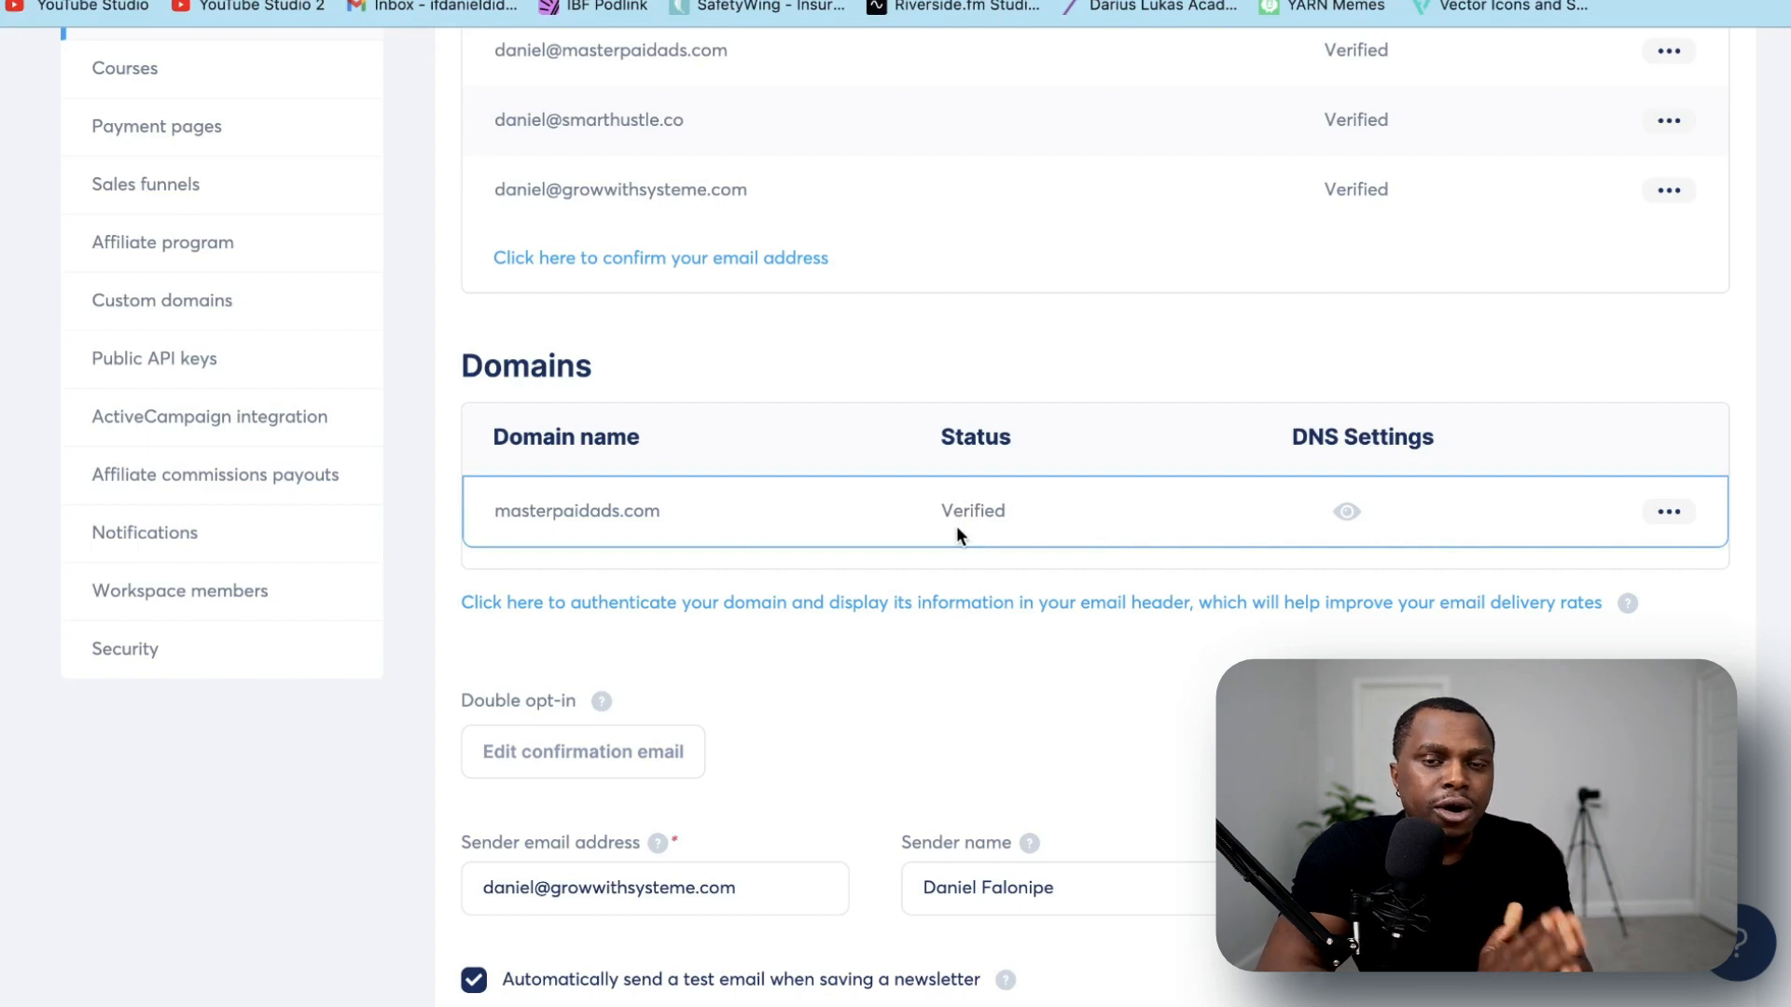
Review the sender email addresses and view the form for confirming another address
scroll(955, 524, "up", 3)
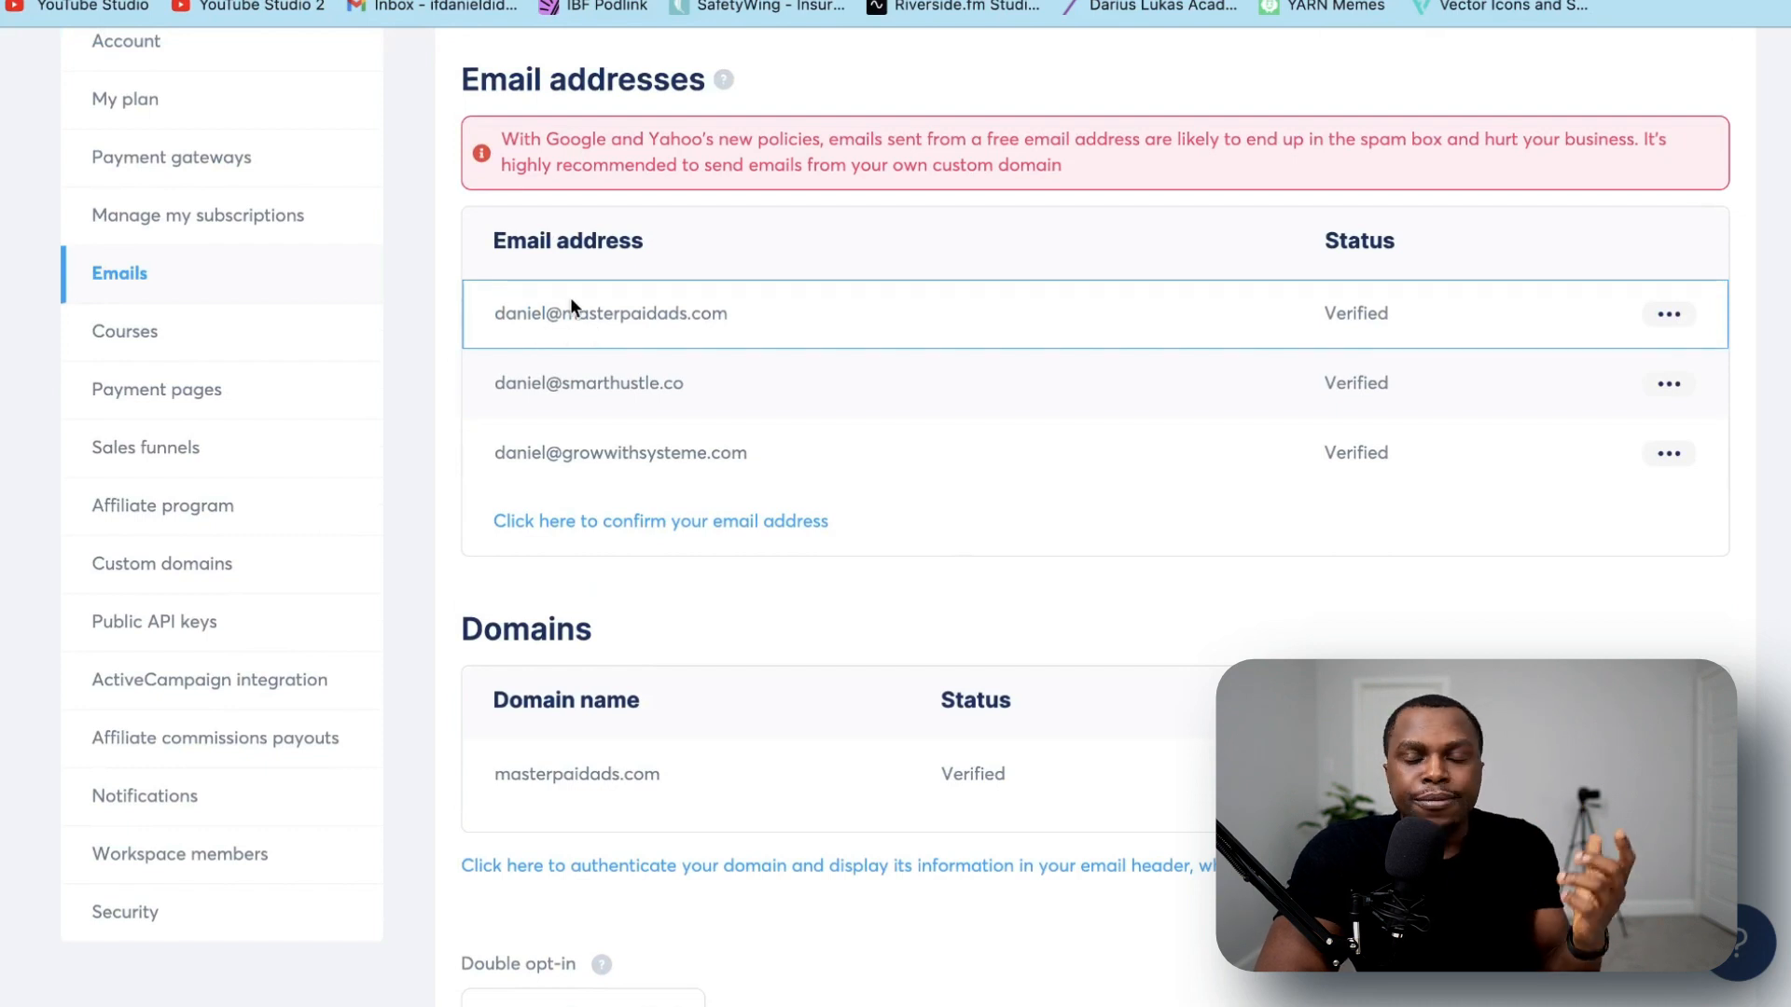
scroll(570, 306, "down", 2)
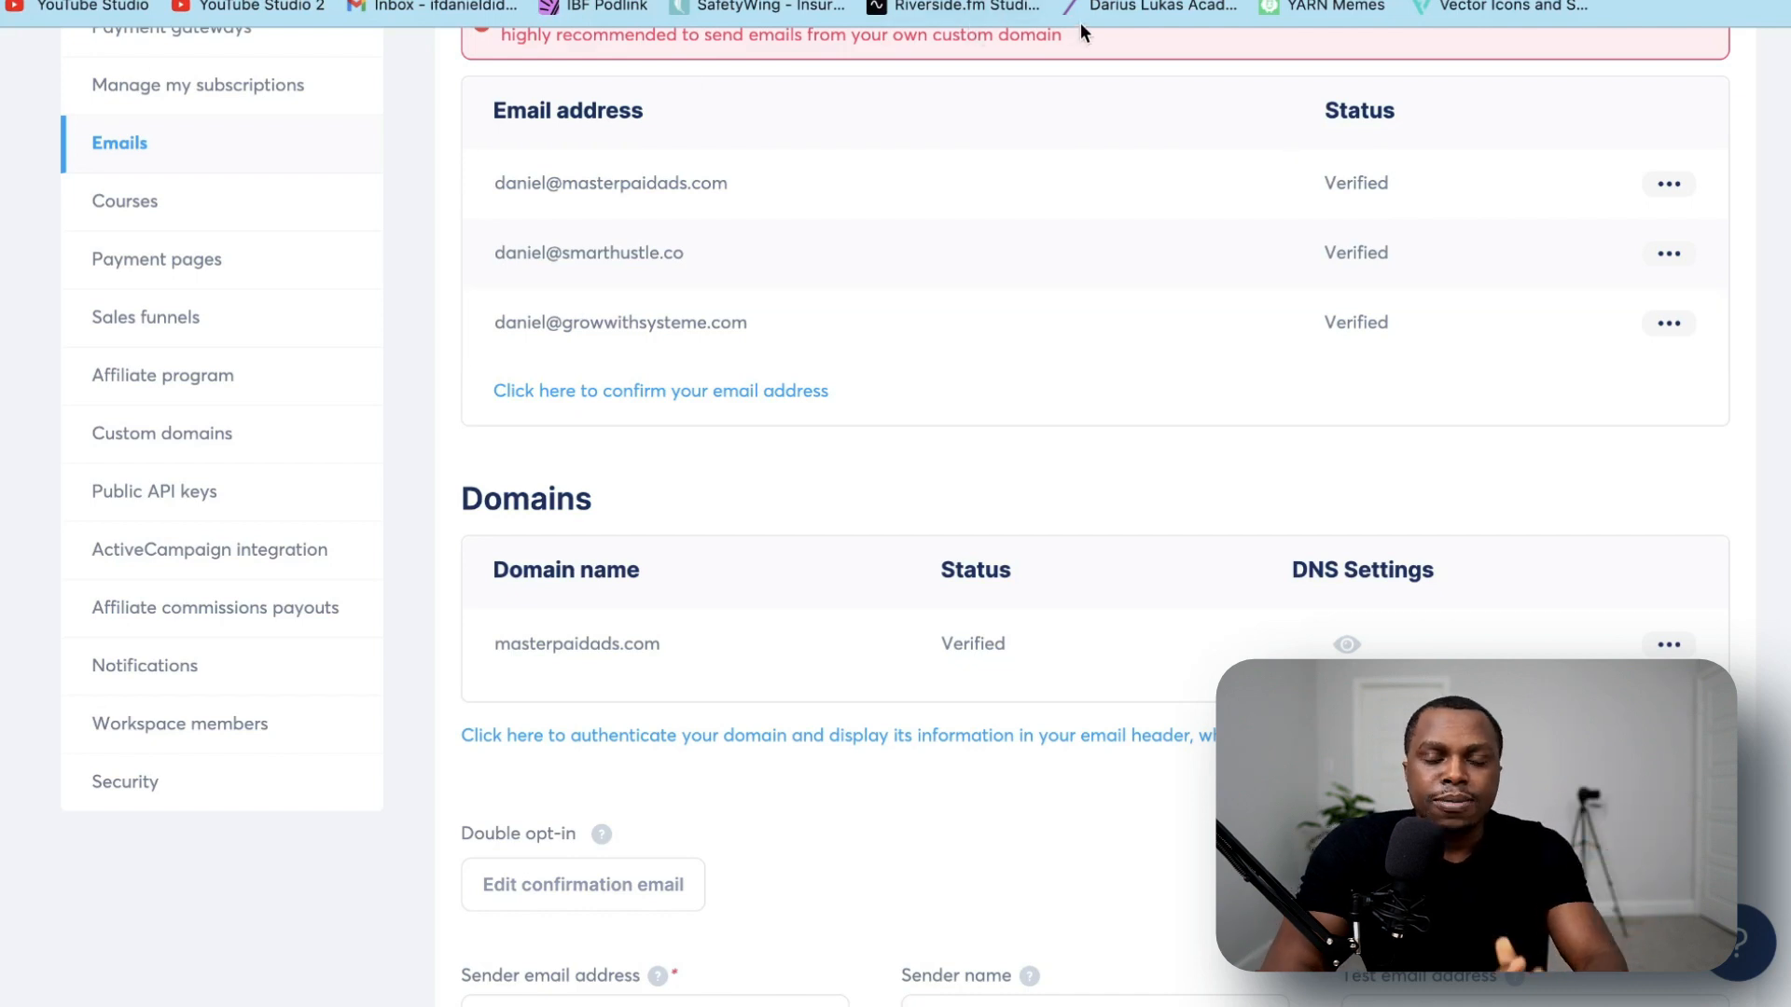
scroll(1045, 254, "up", 3)
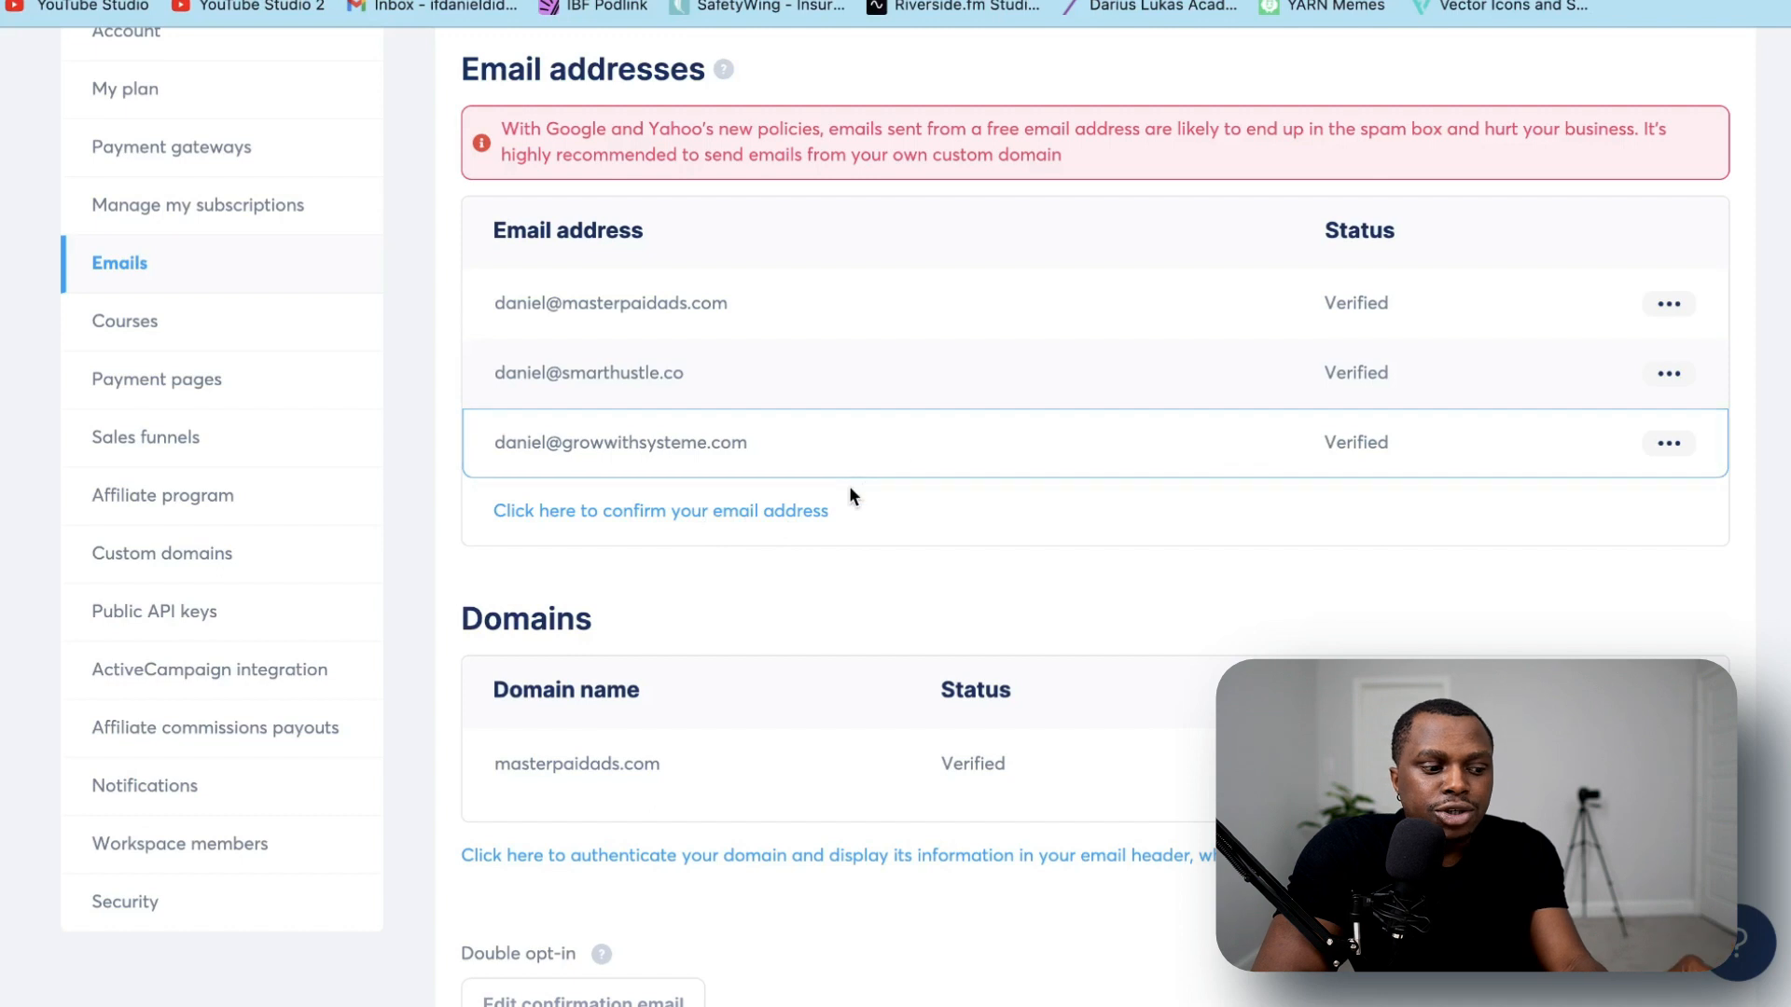
left_click(733, 512)
left_click(809, 554)
left_click(1289, 406)
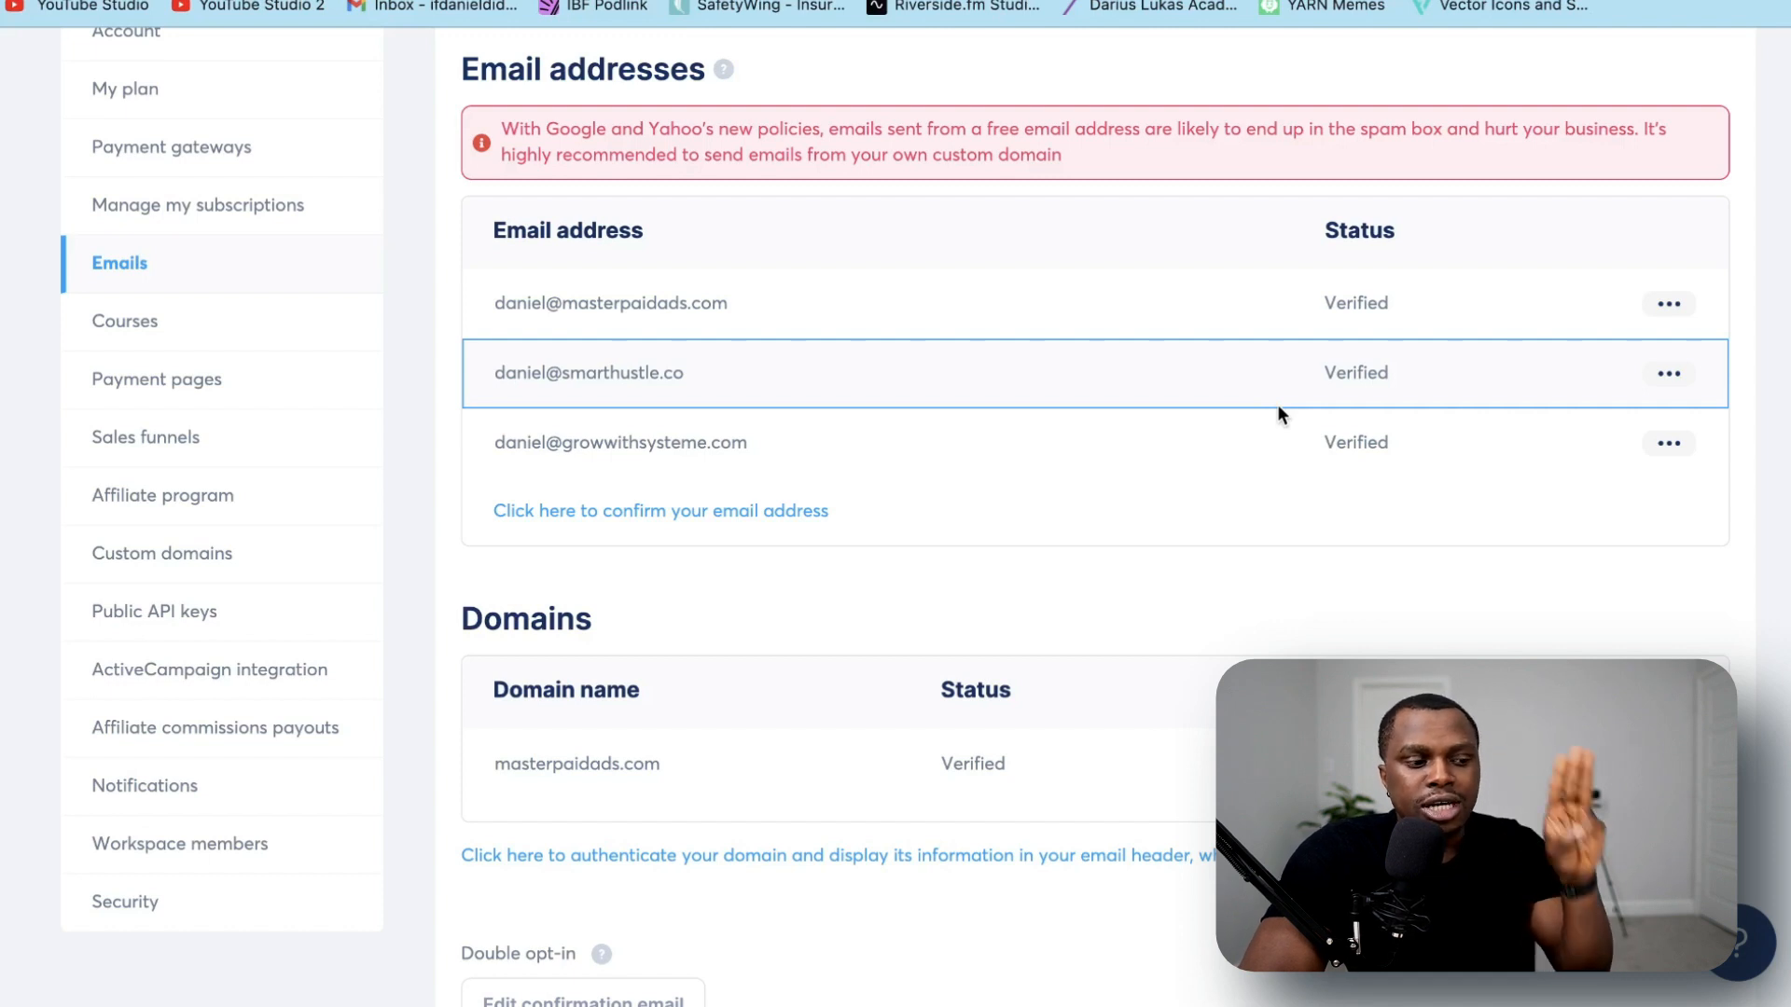
Go to the list of email campaigns
scroll(1277, 404, "up", 5)
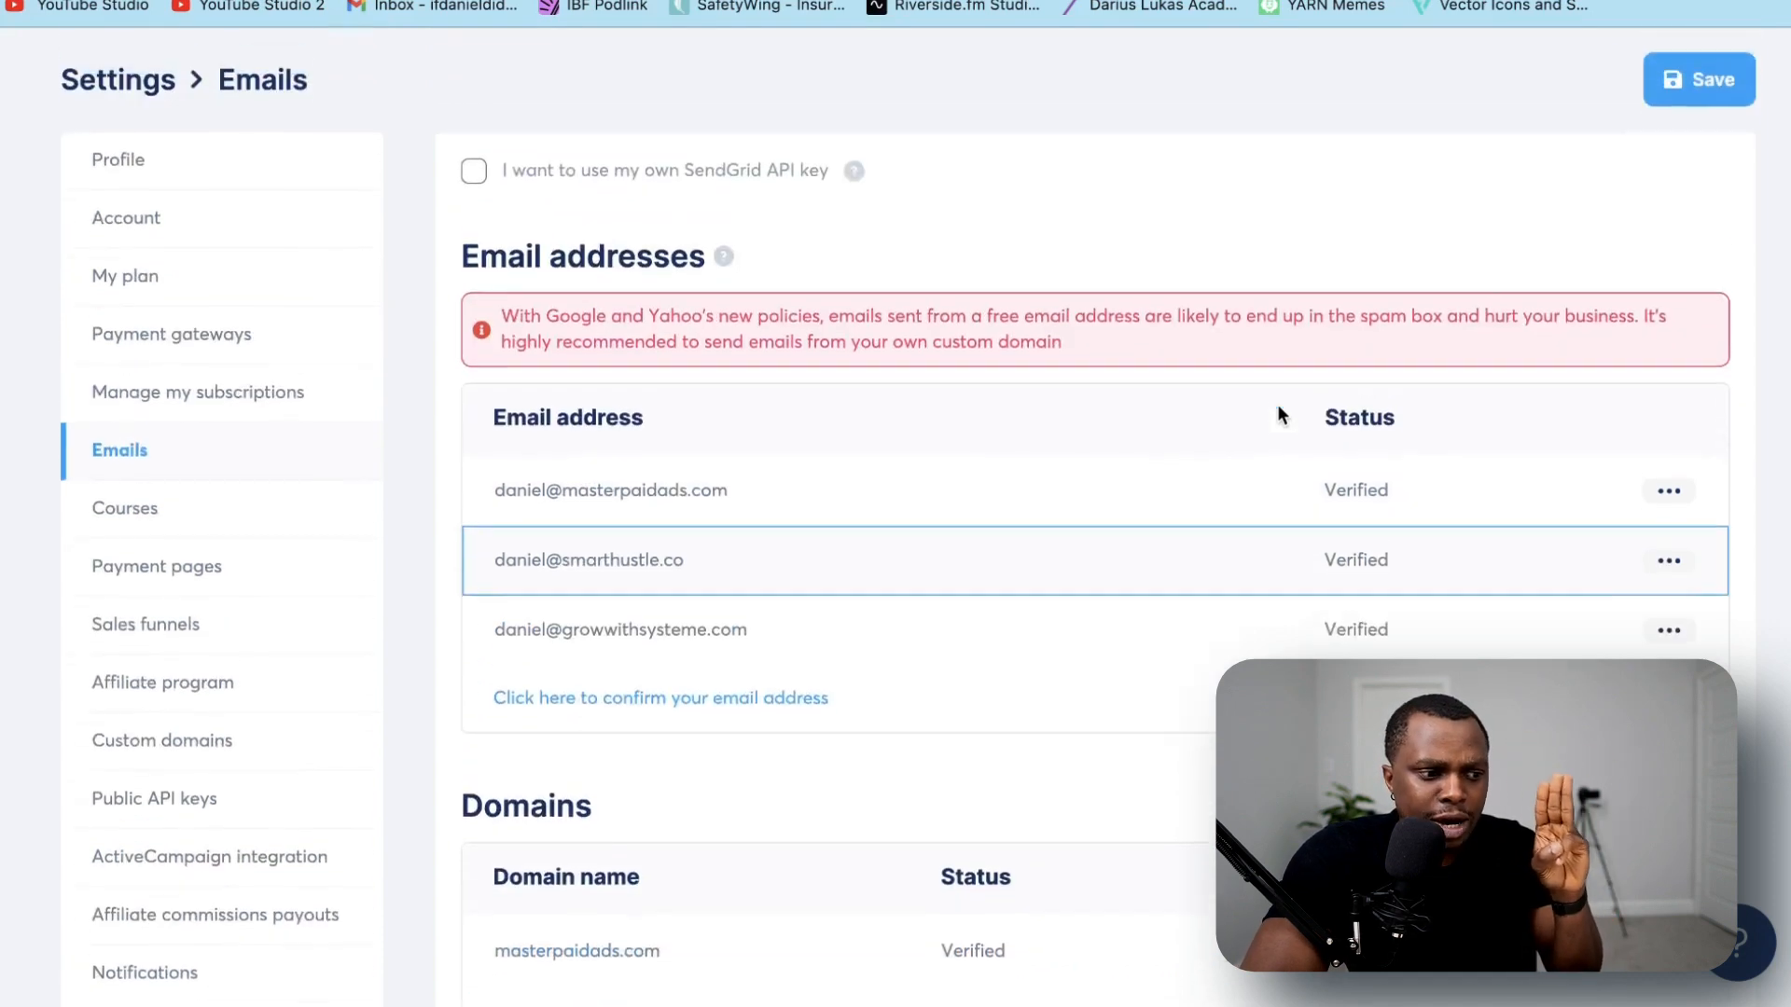
mouse_move(1049, 70)
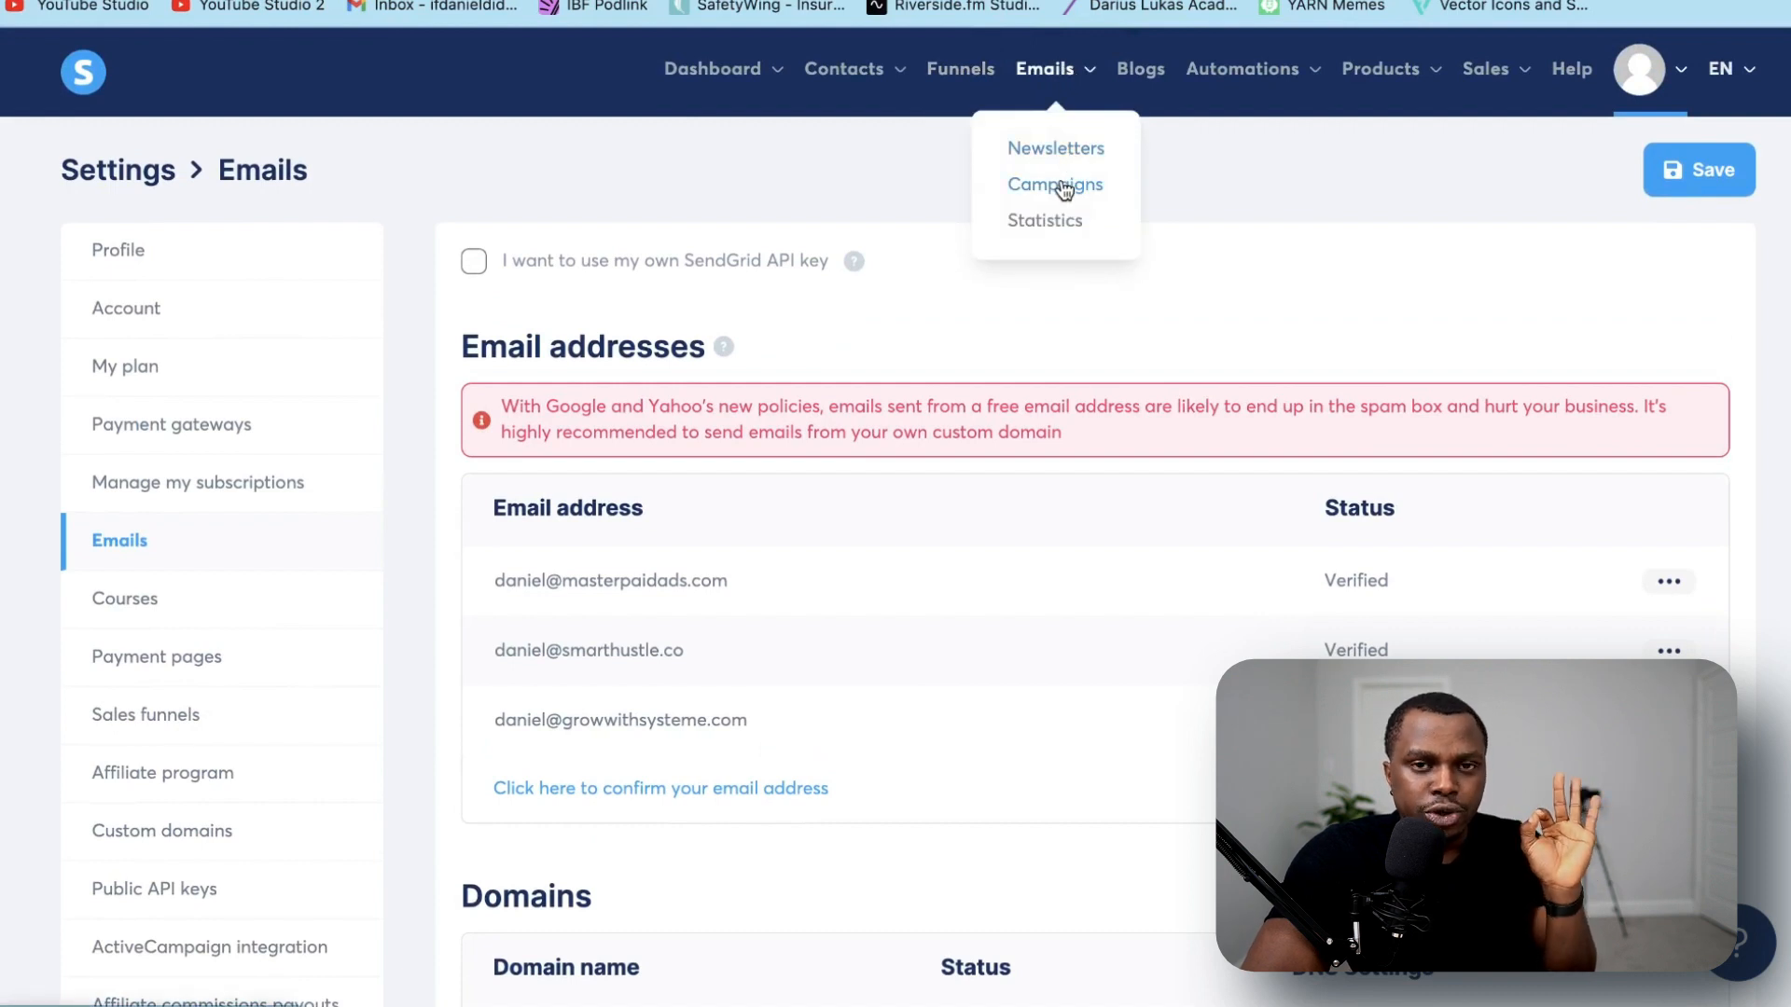
left_click(1063, 189)
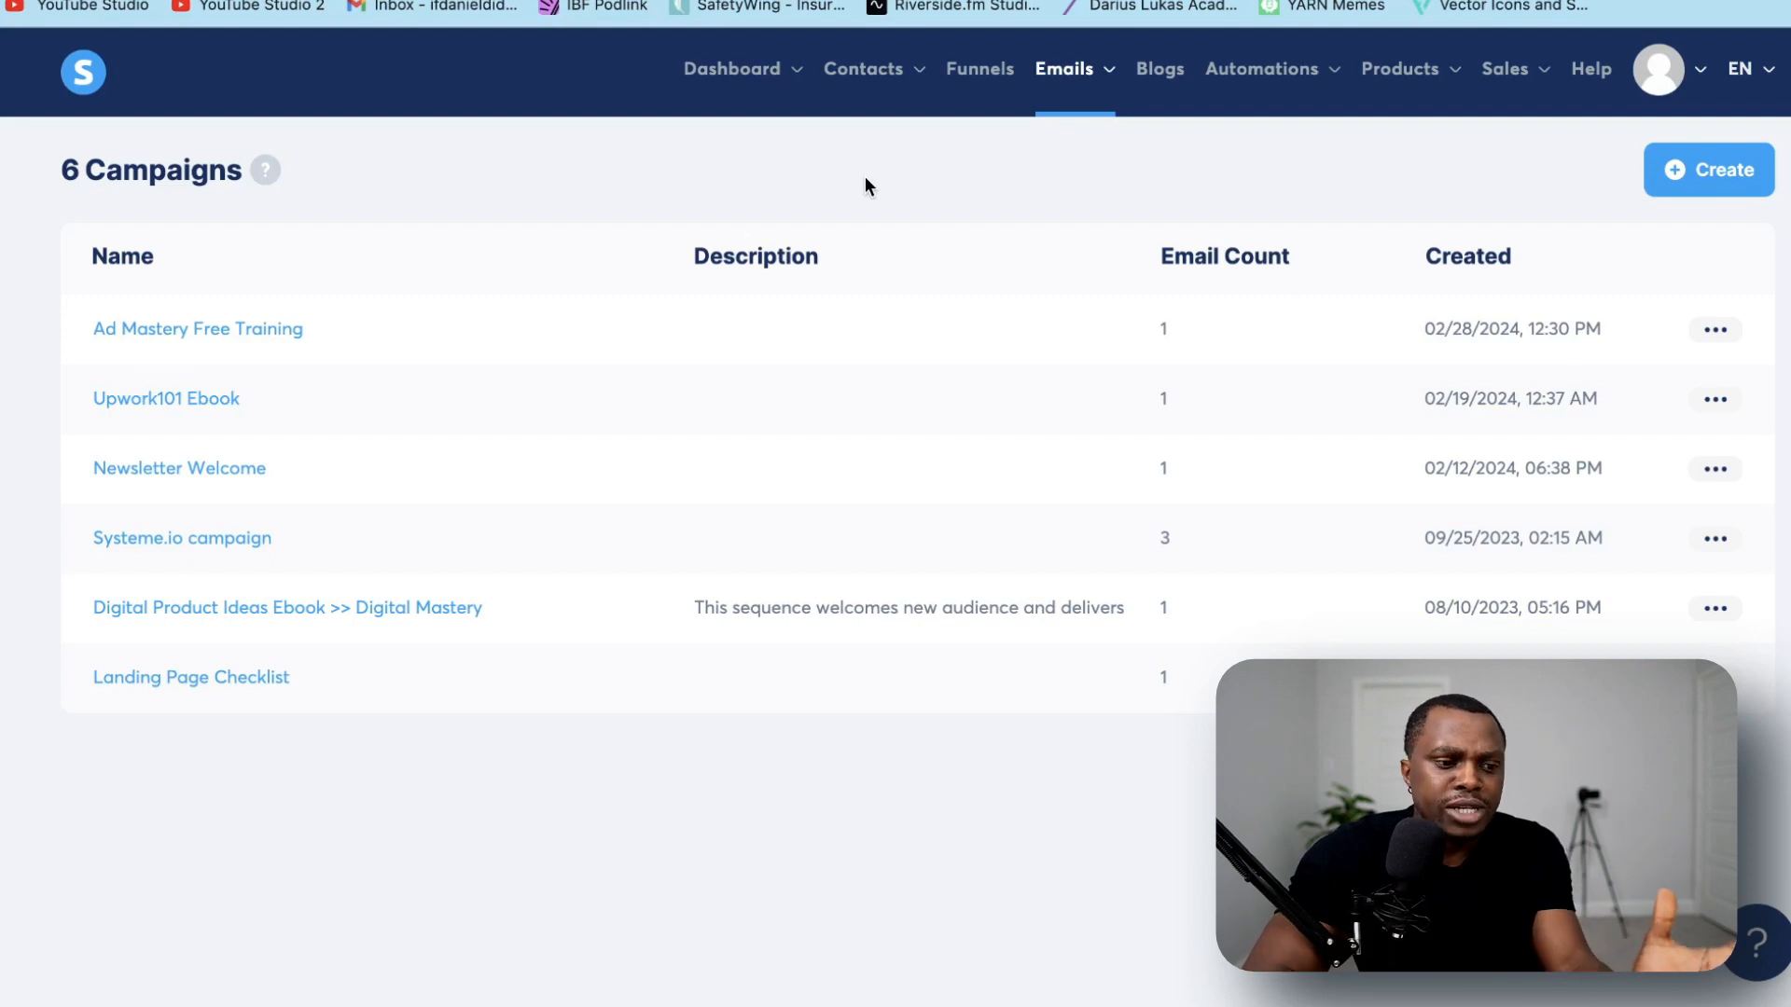
mouse_move(1073, 75)
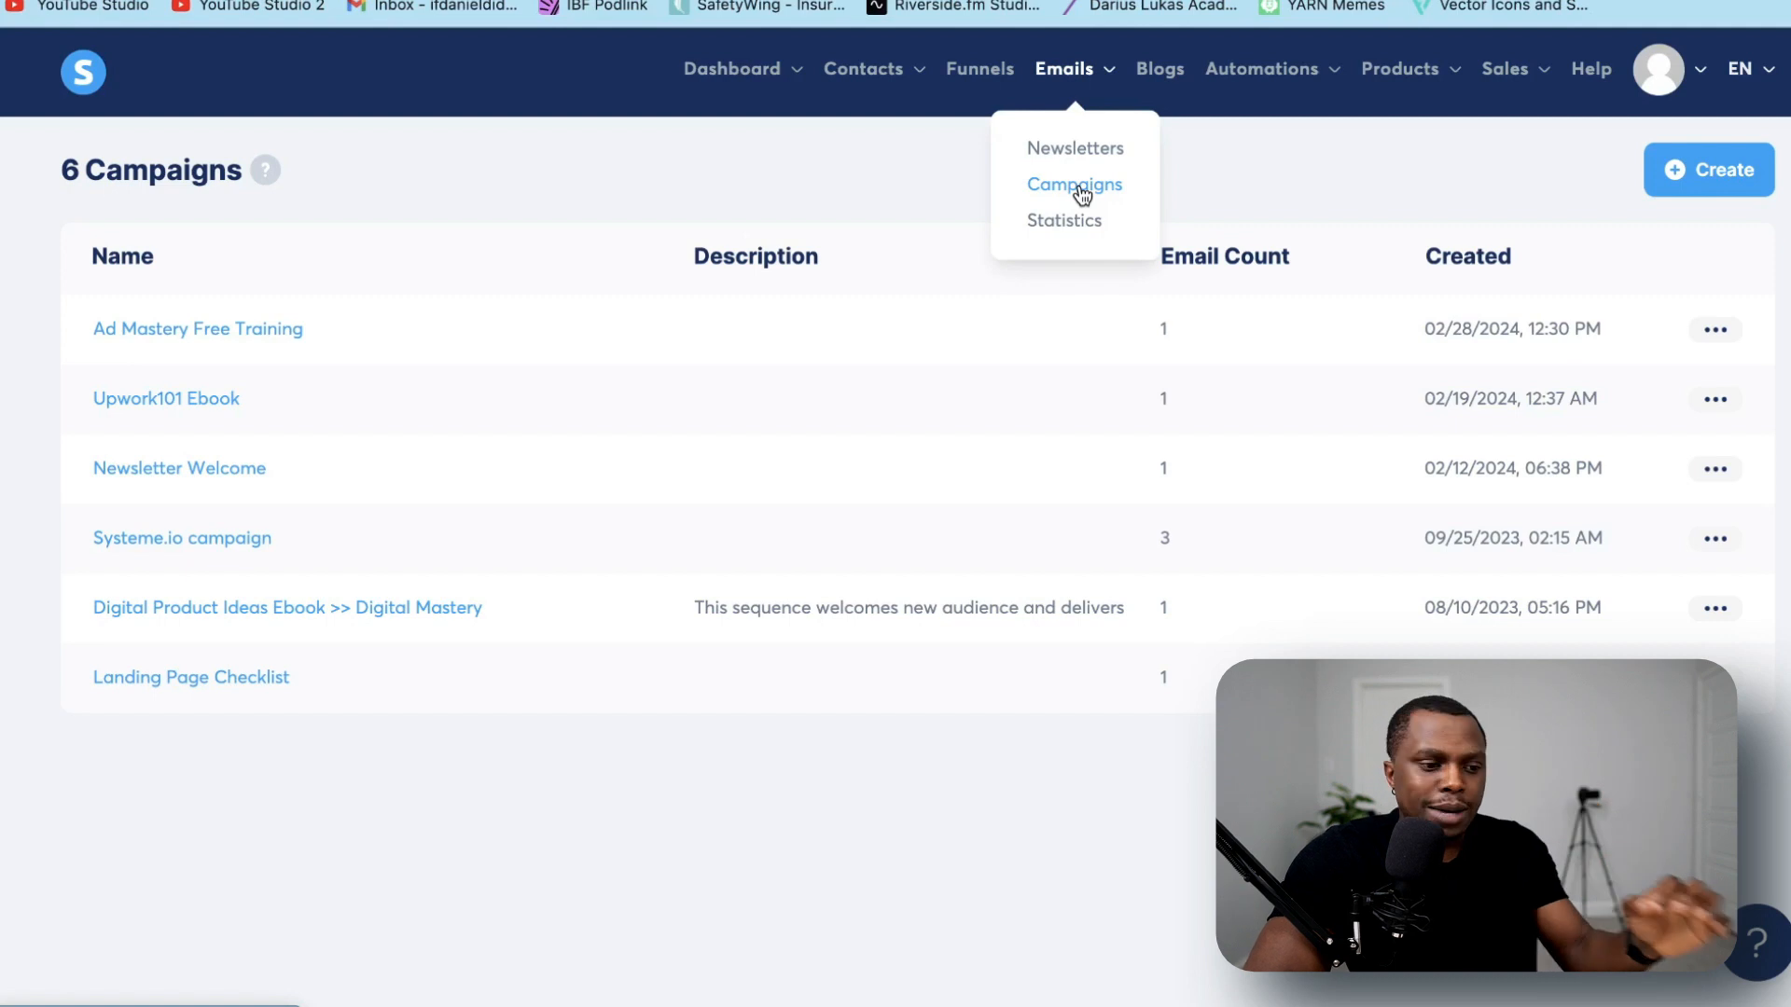
left_click(1077, 185)
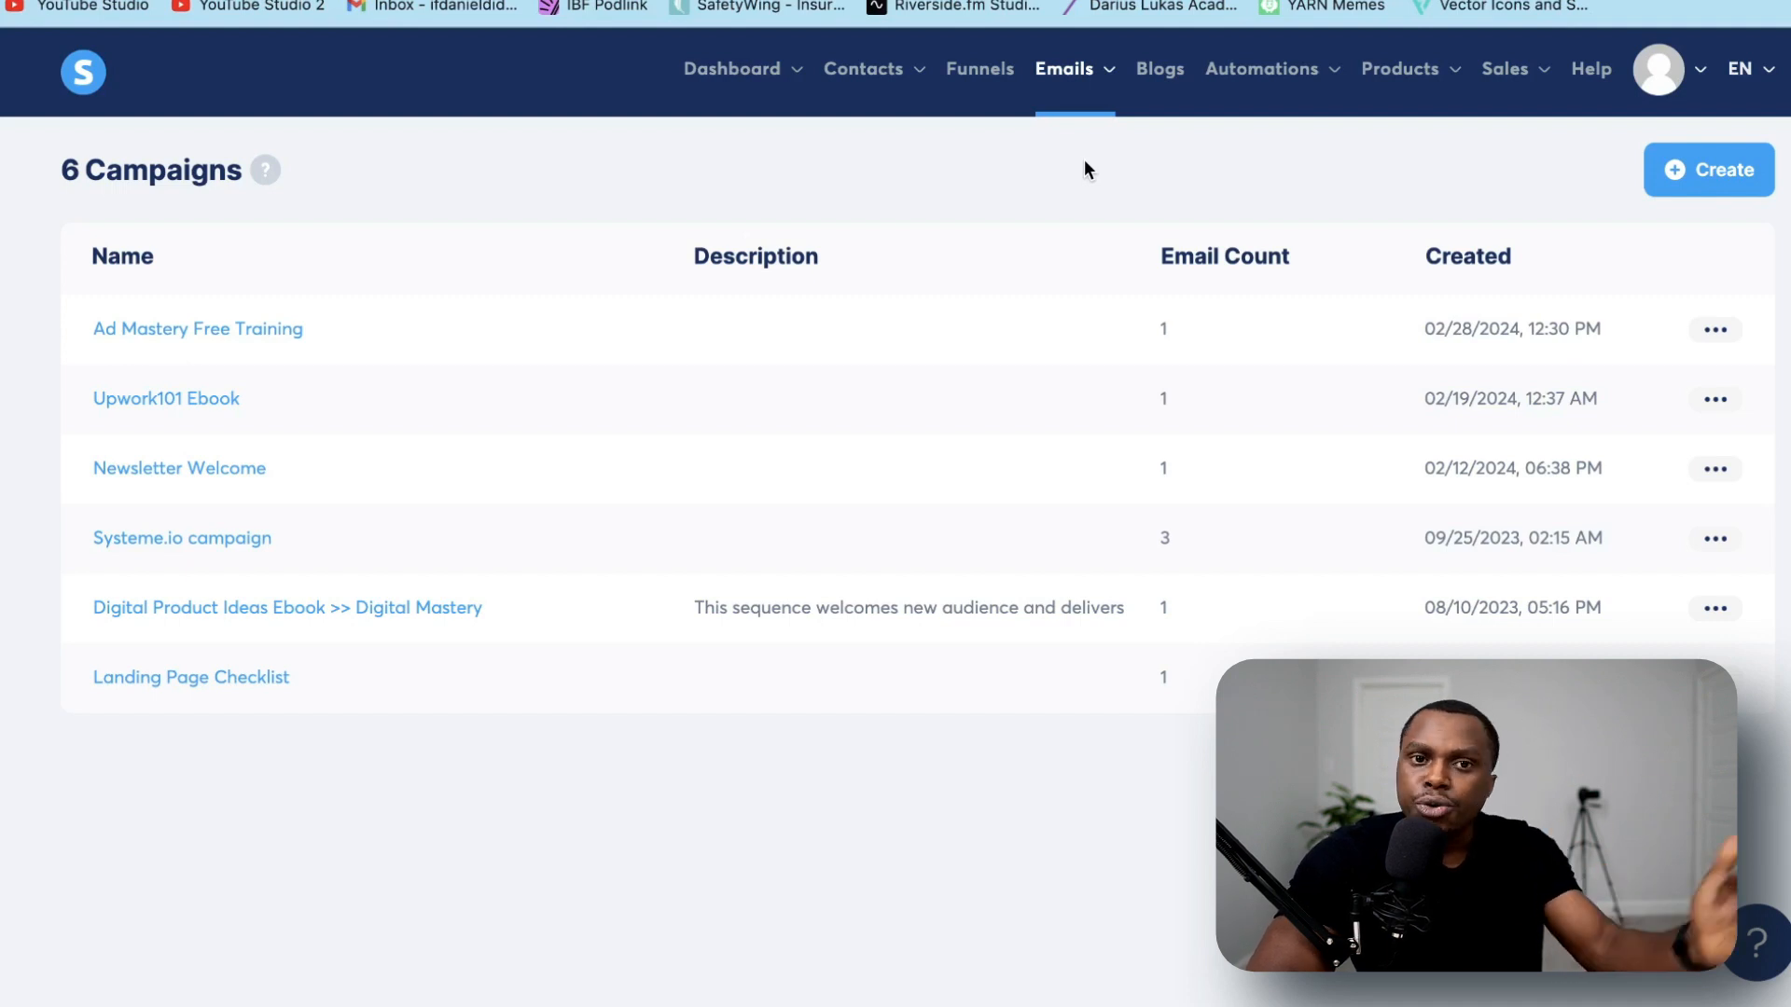
mouse_move(1078, 110)
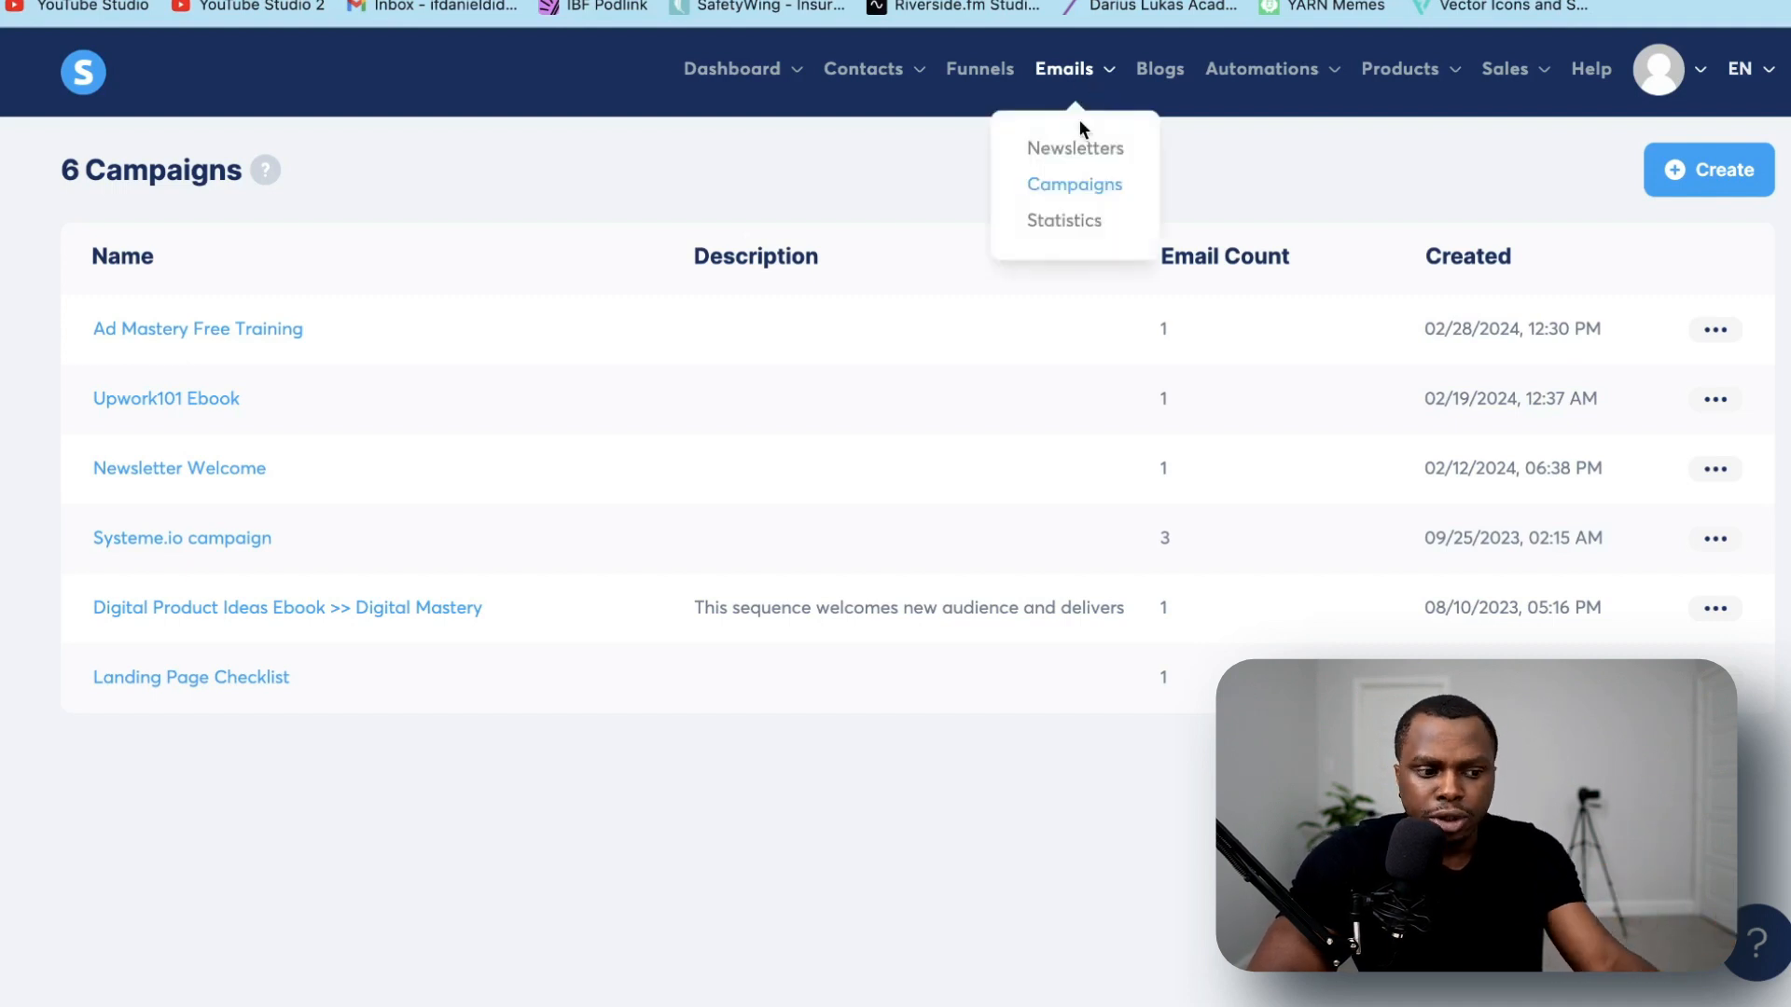
left_click(1078, 192)
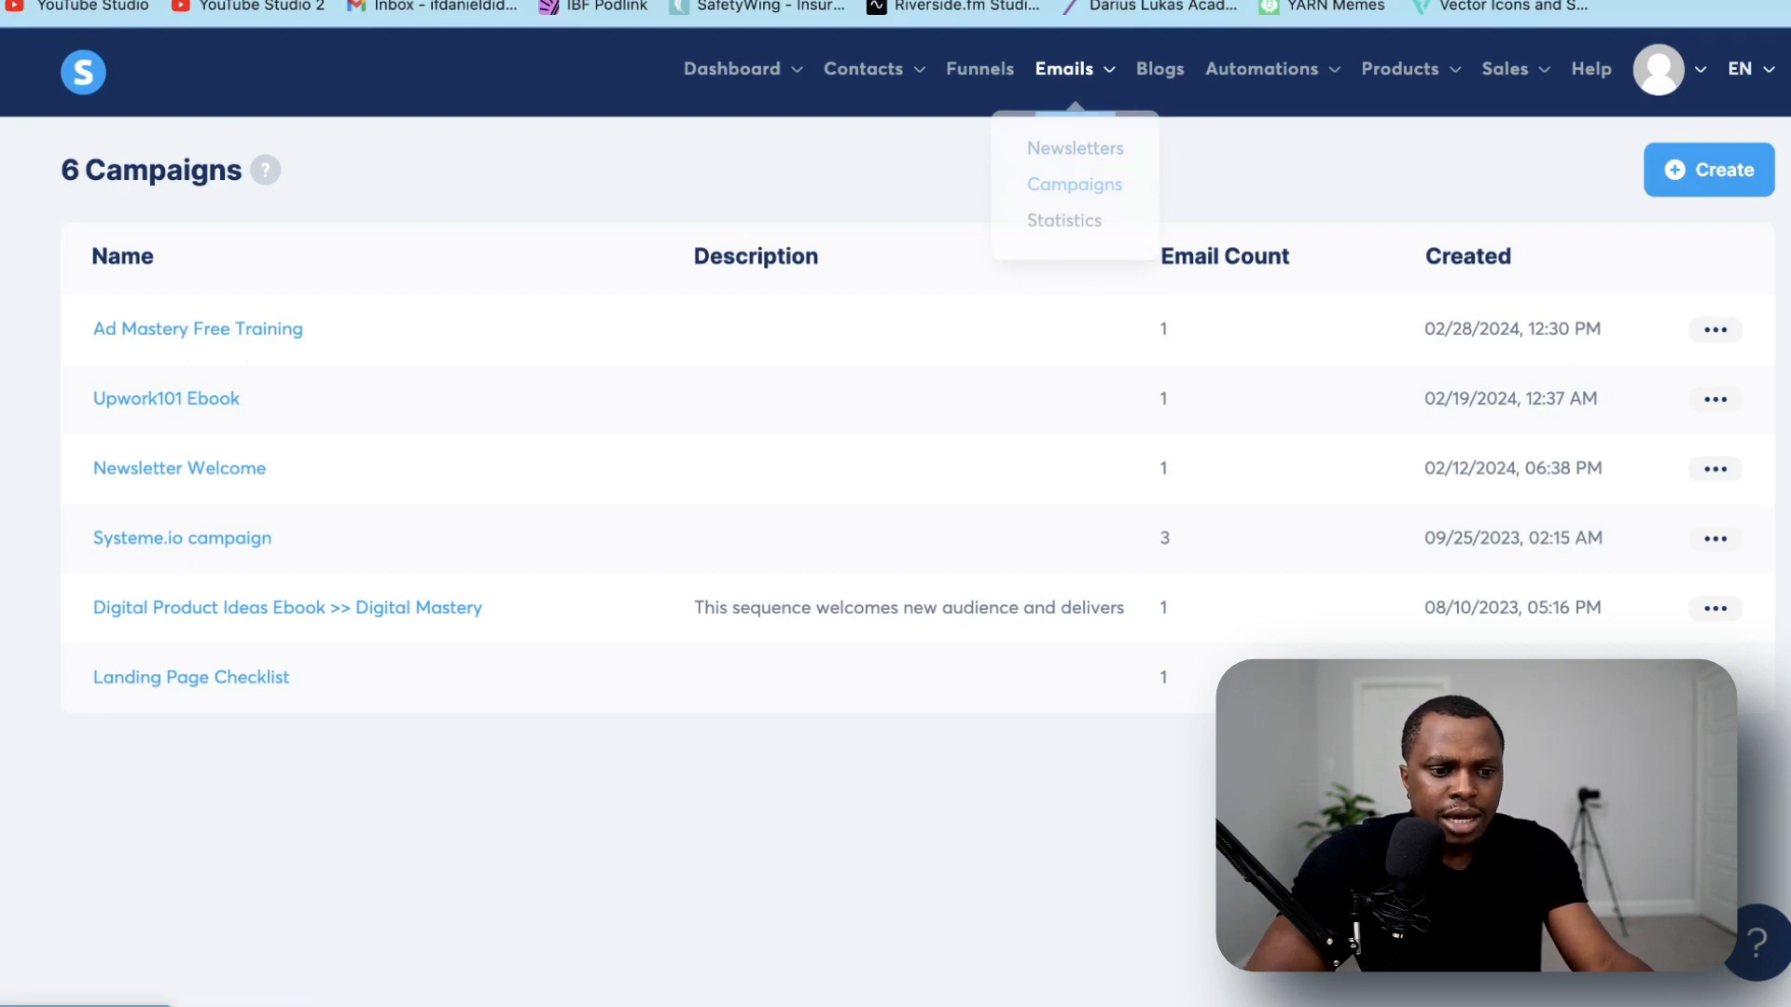
Create an email campaign named Test Campaign without a description
left_click(1719, 175)
left_click(642, 434)
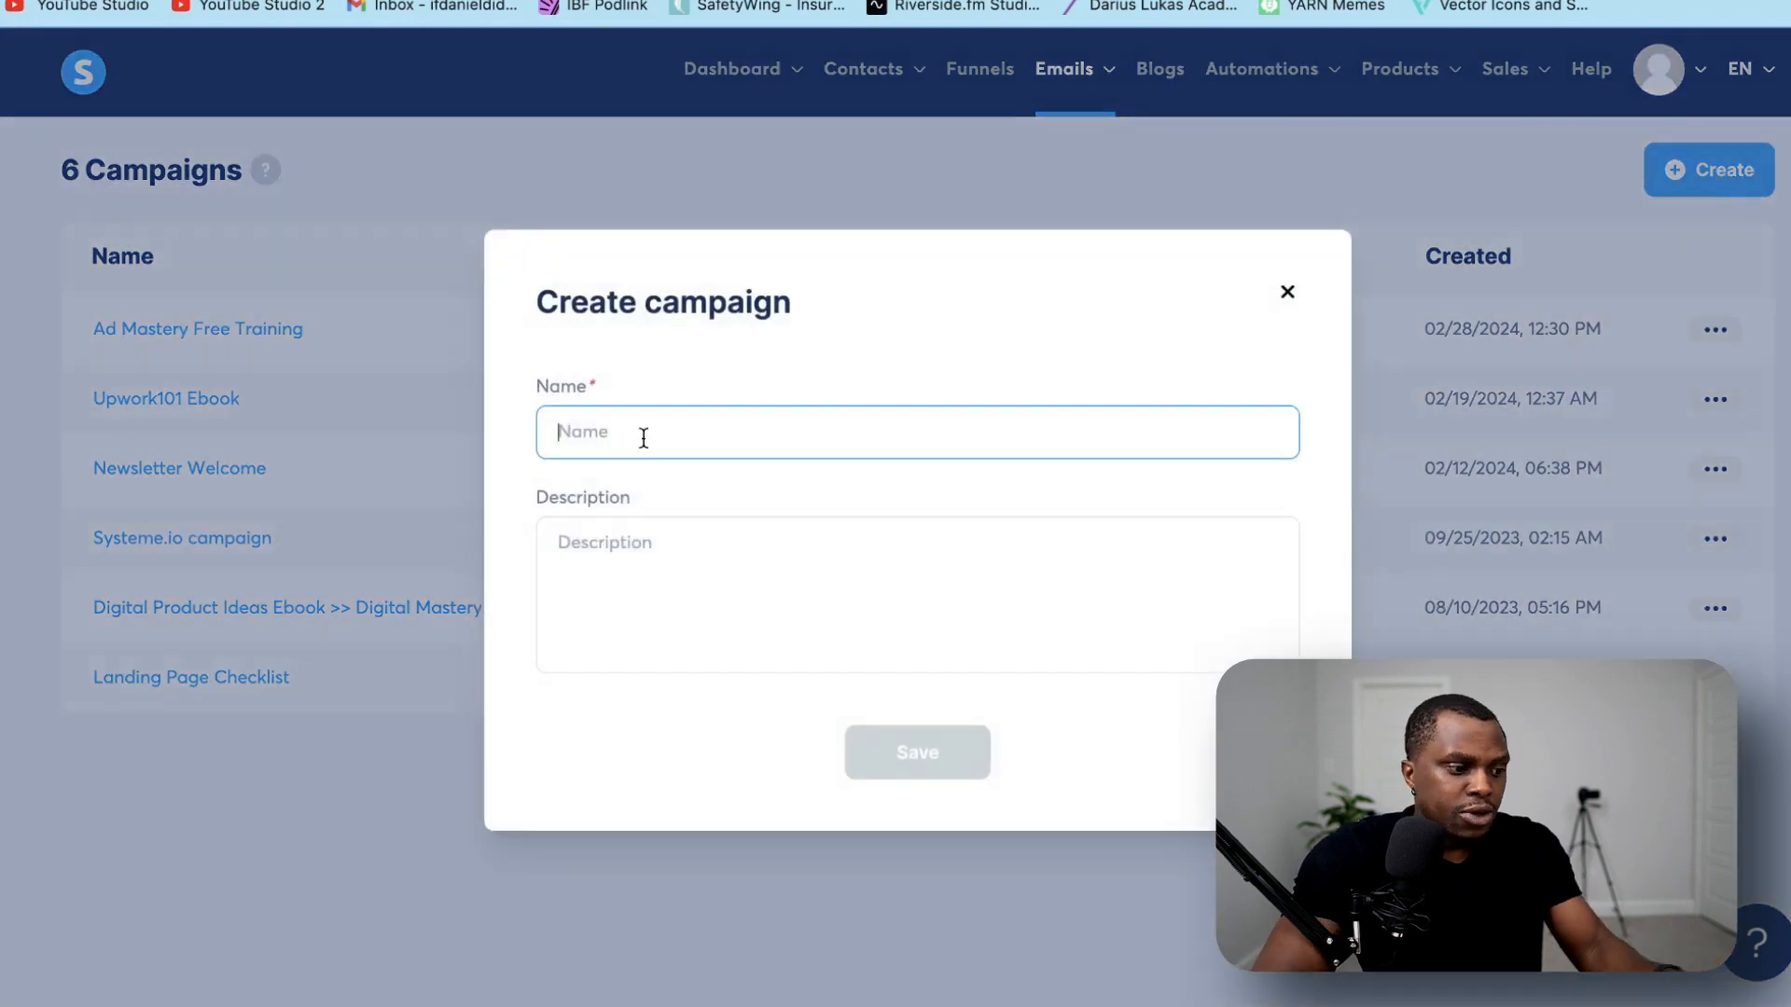
type("Test Campaign")
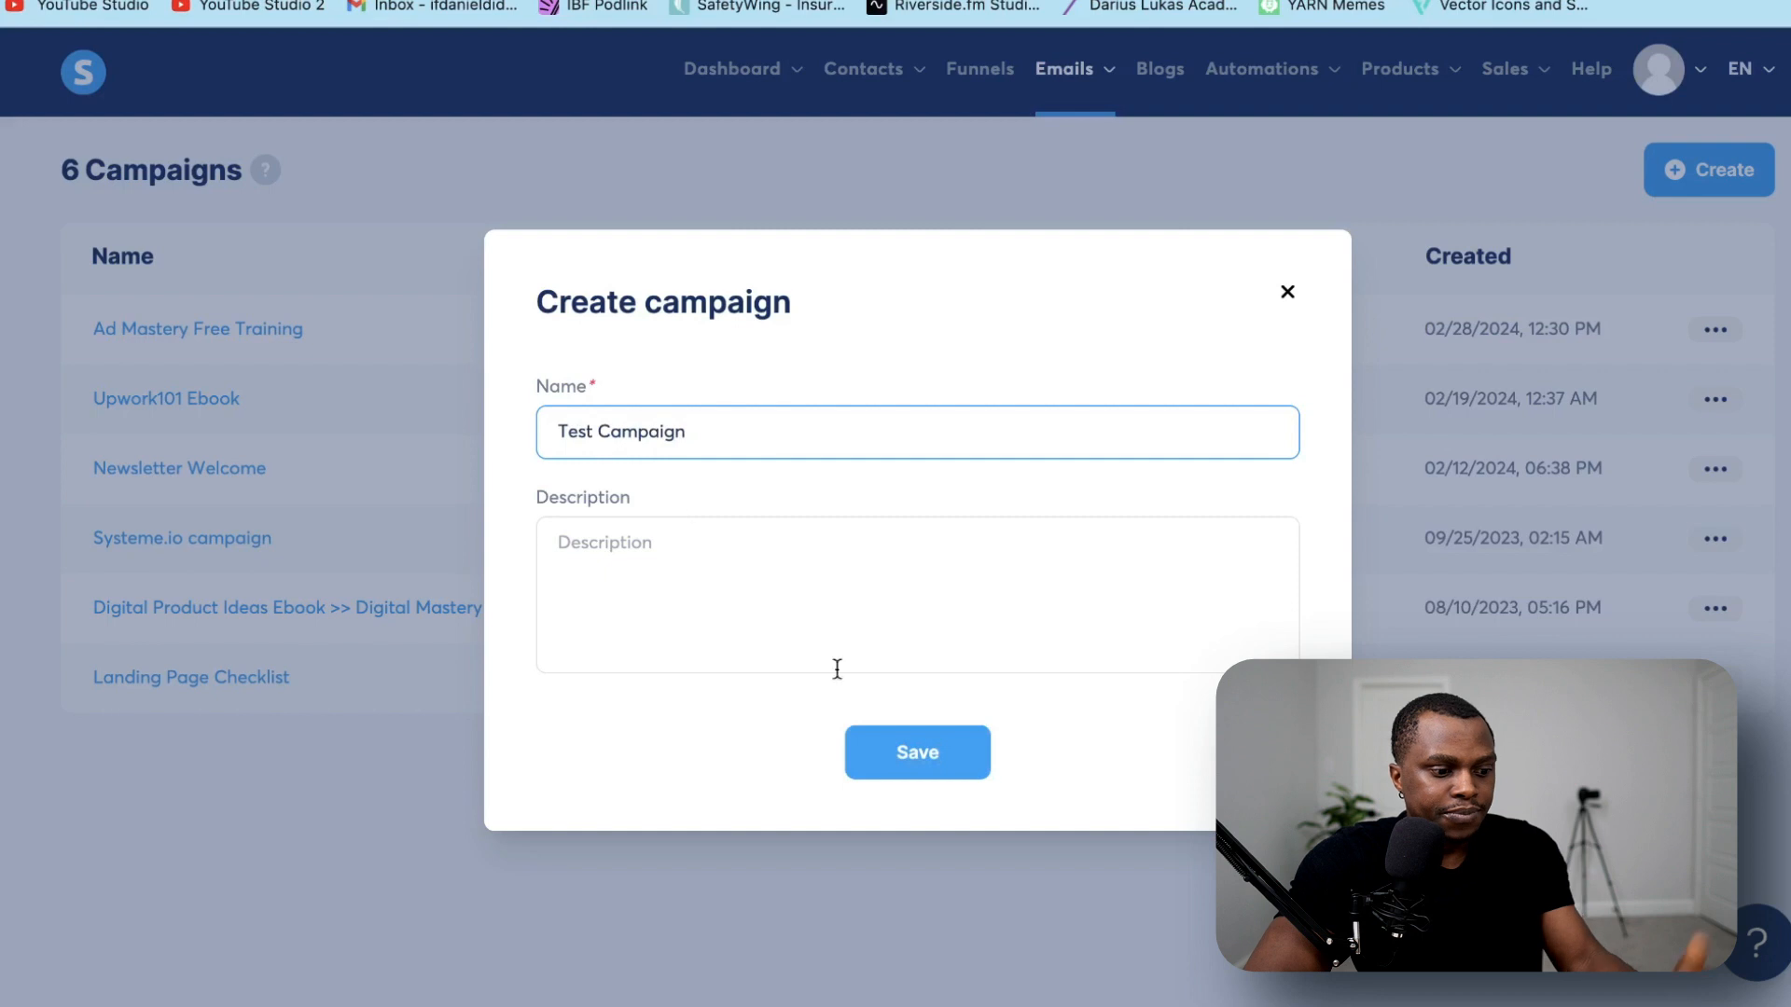
left_click(938, 751)
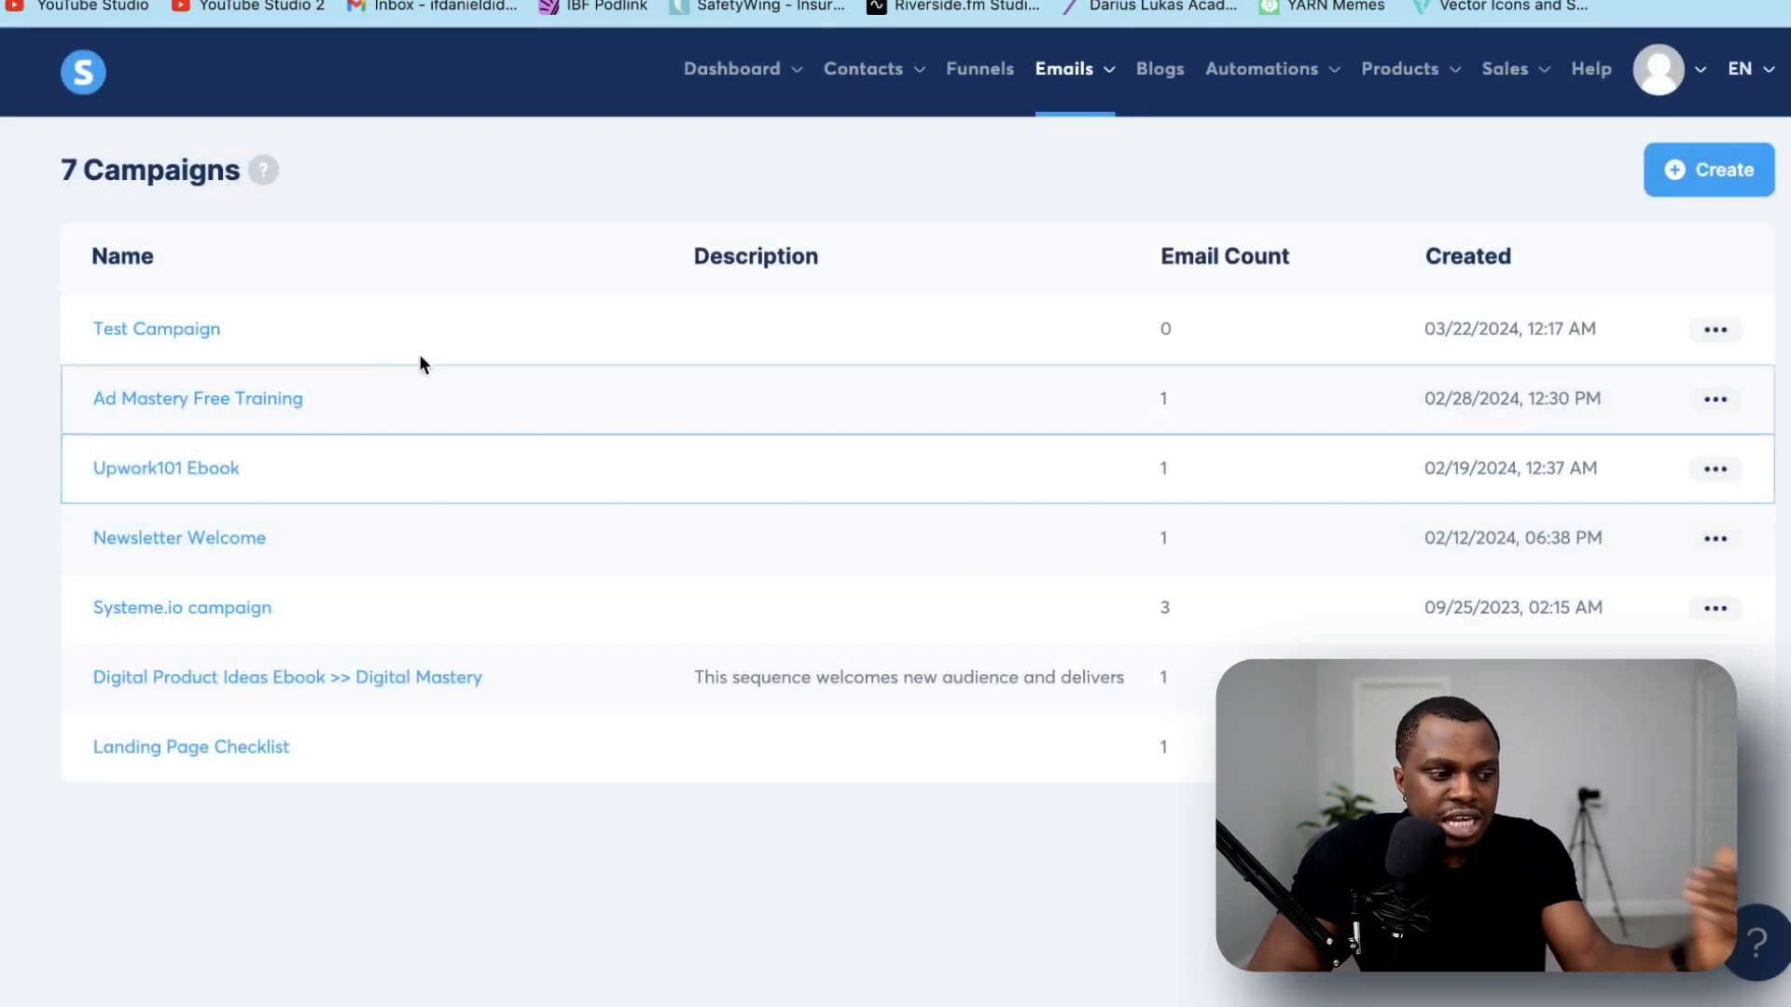
Add an email with the subject "test subject" to Test Campaign, using the classic editor and the default sender details
left_click(121, 328)
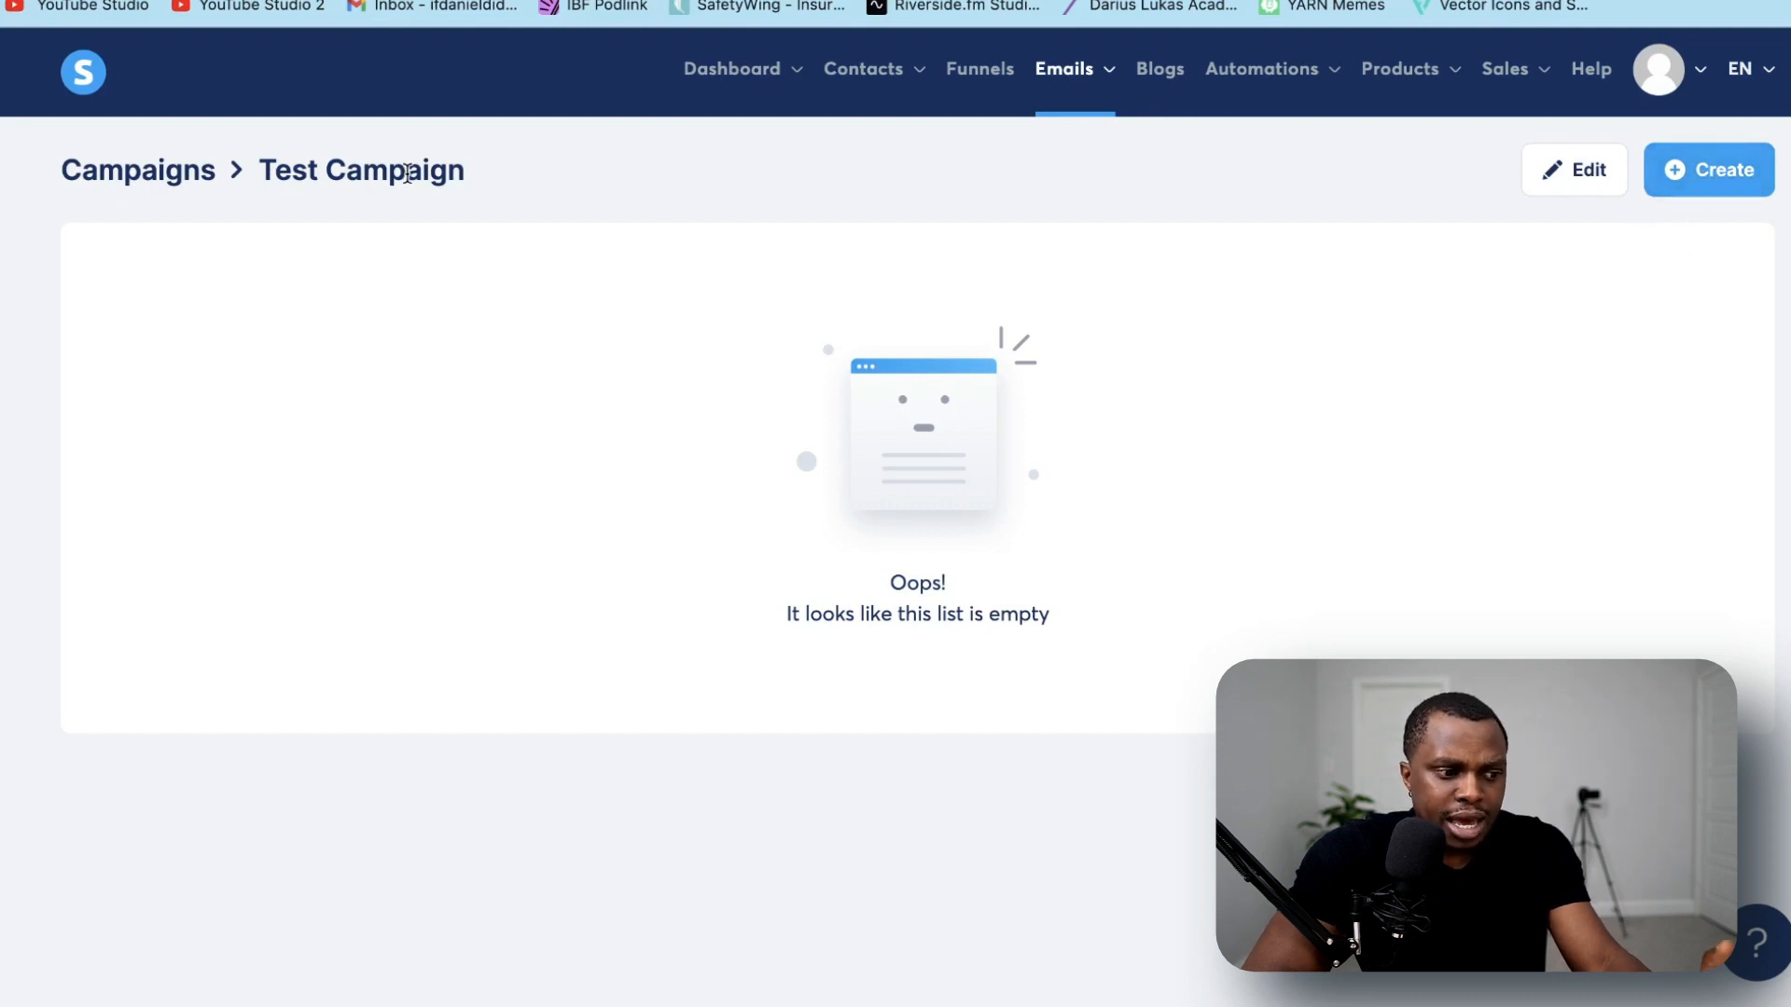
left_click(1690, 187)
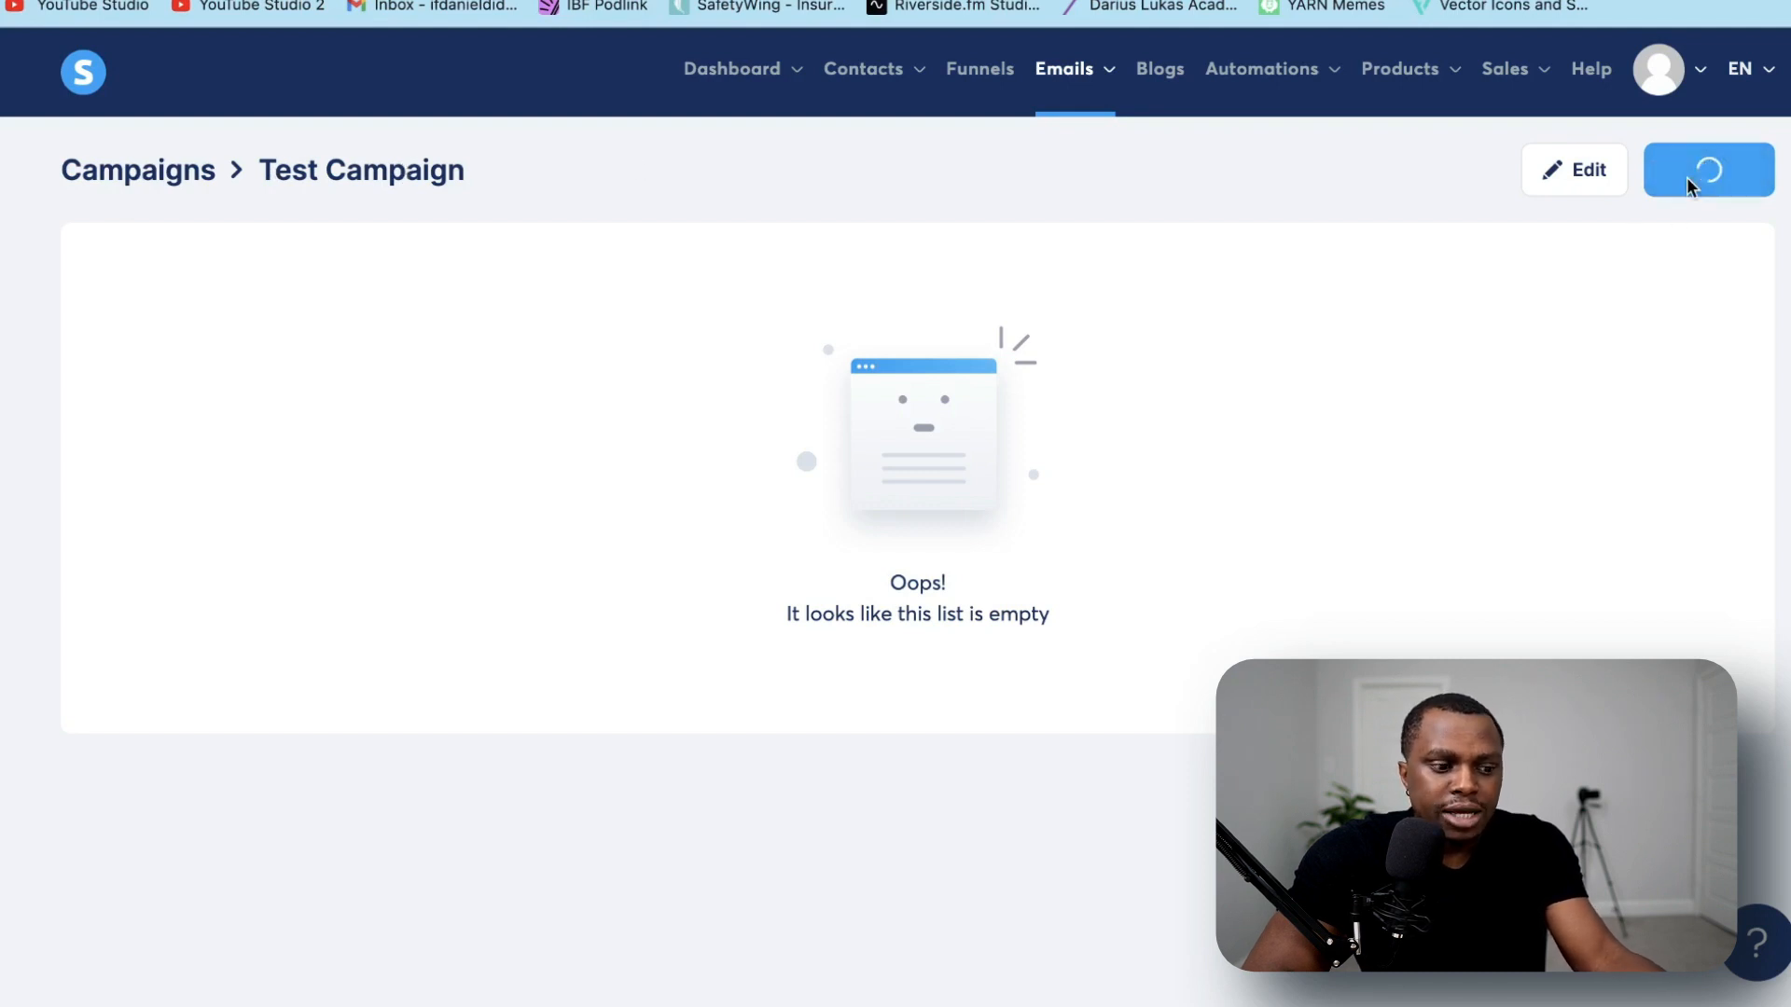
left_click(739, 387)
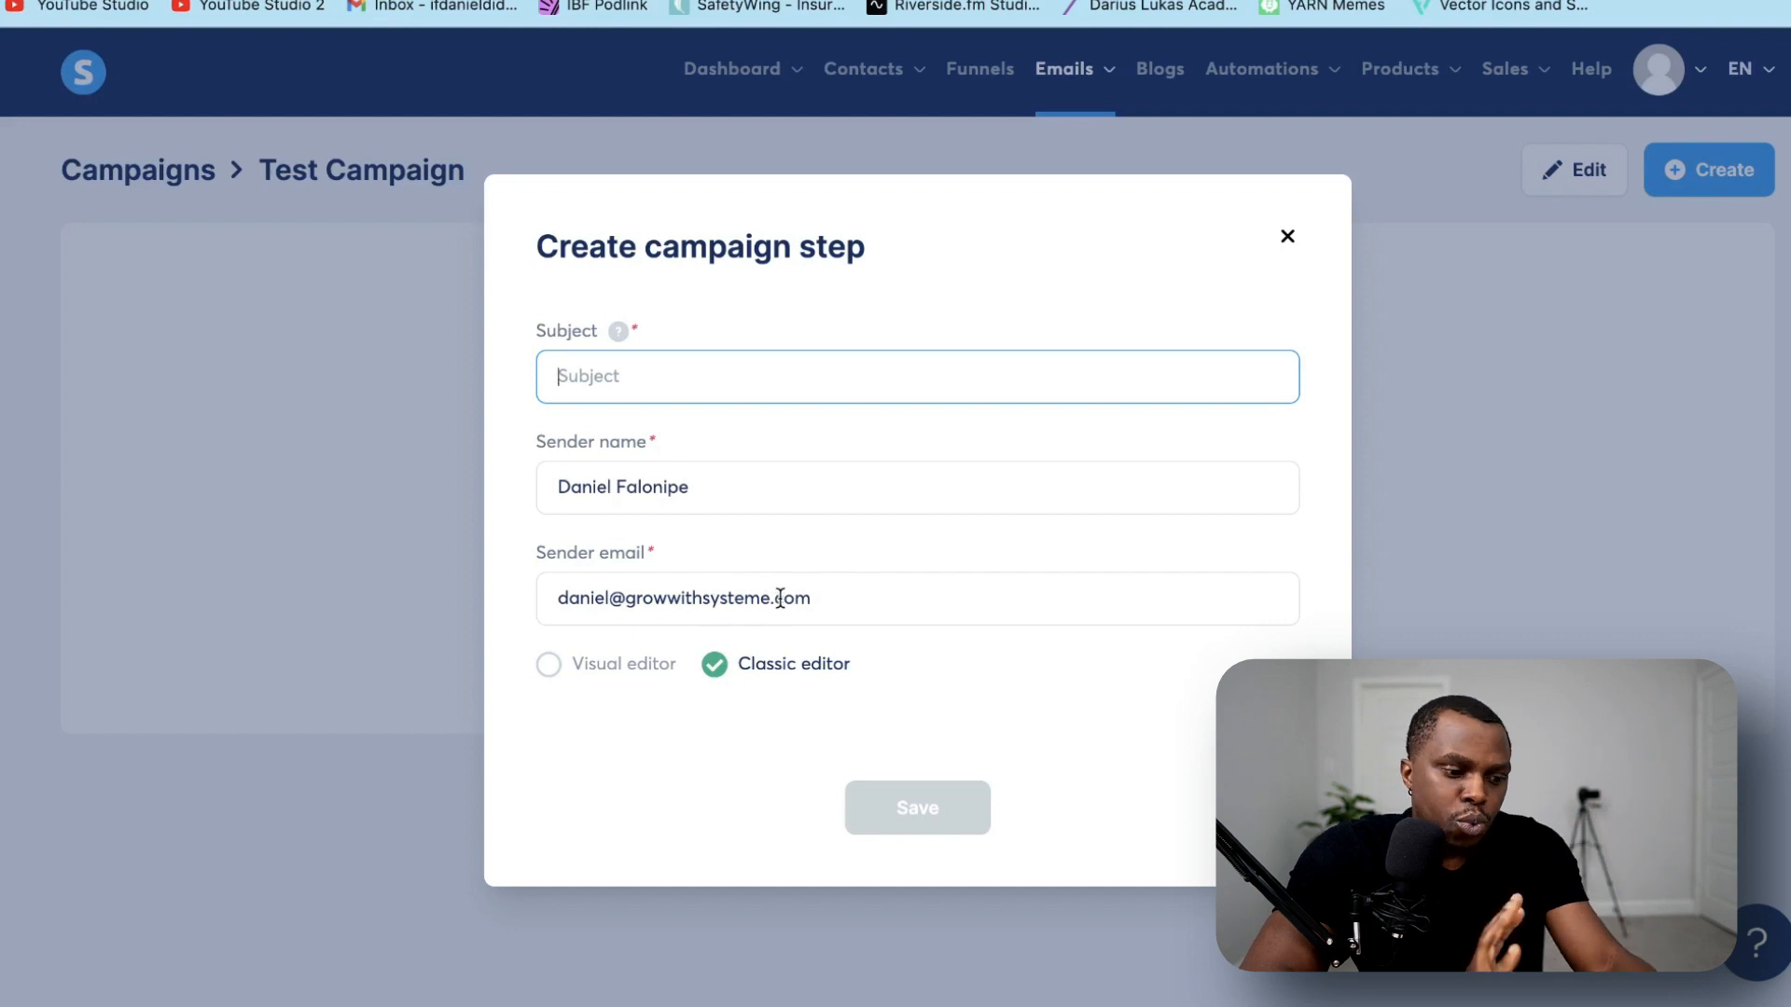
type("test subje")
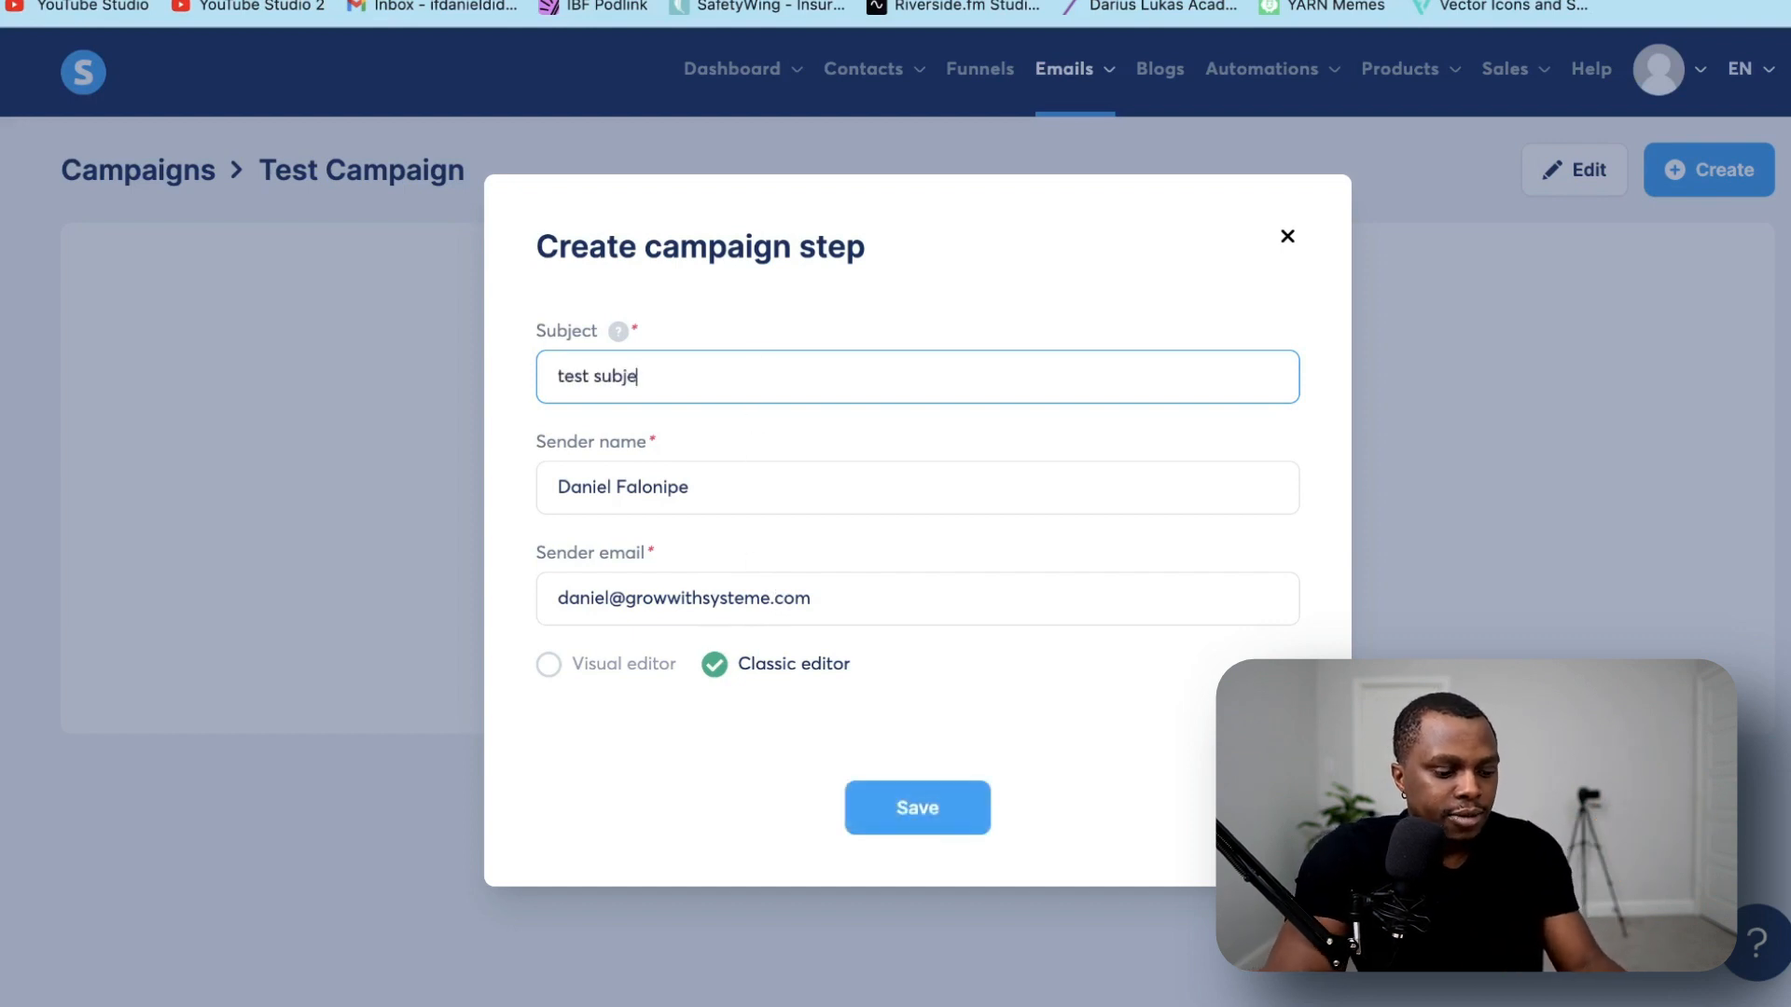
type("ct")
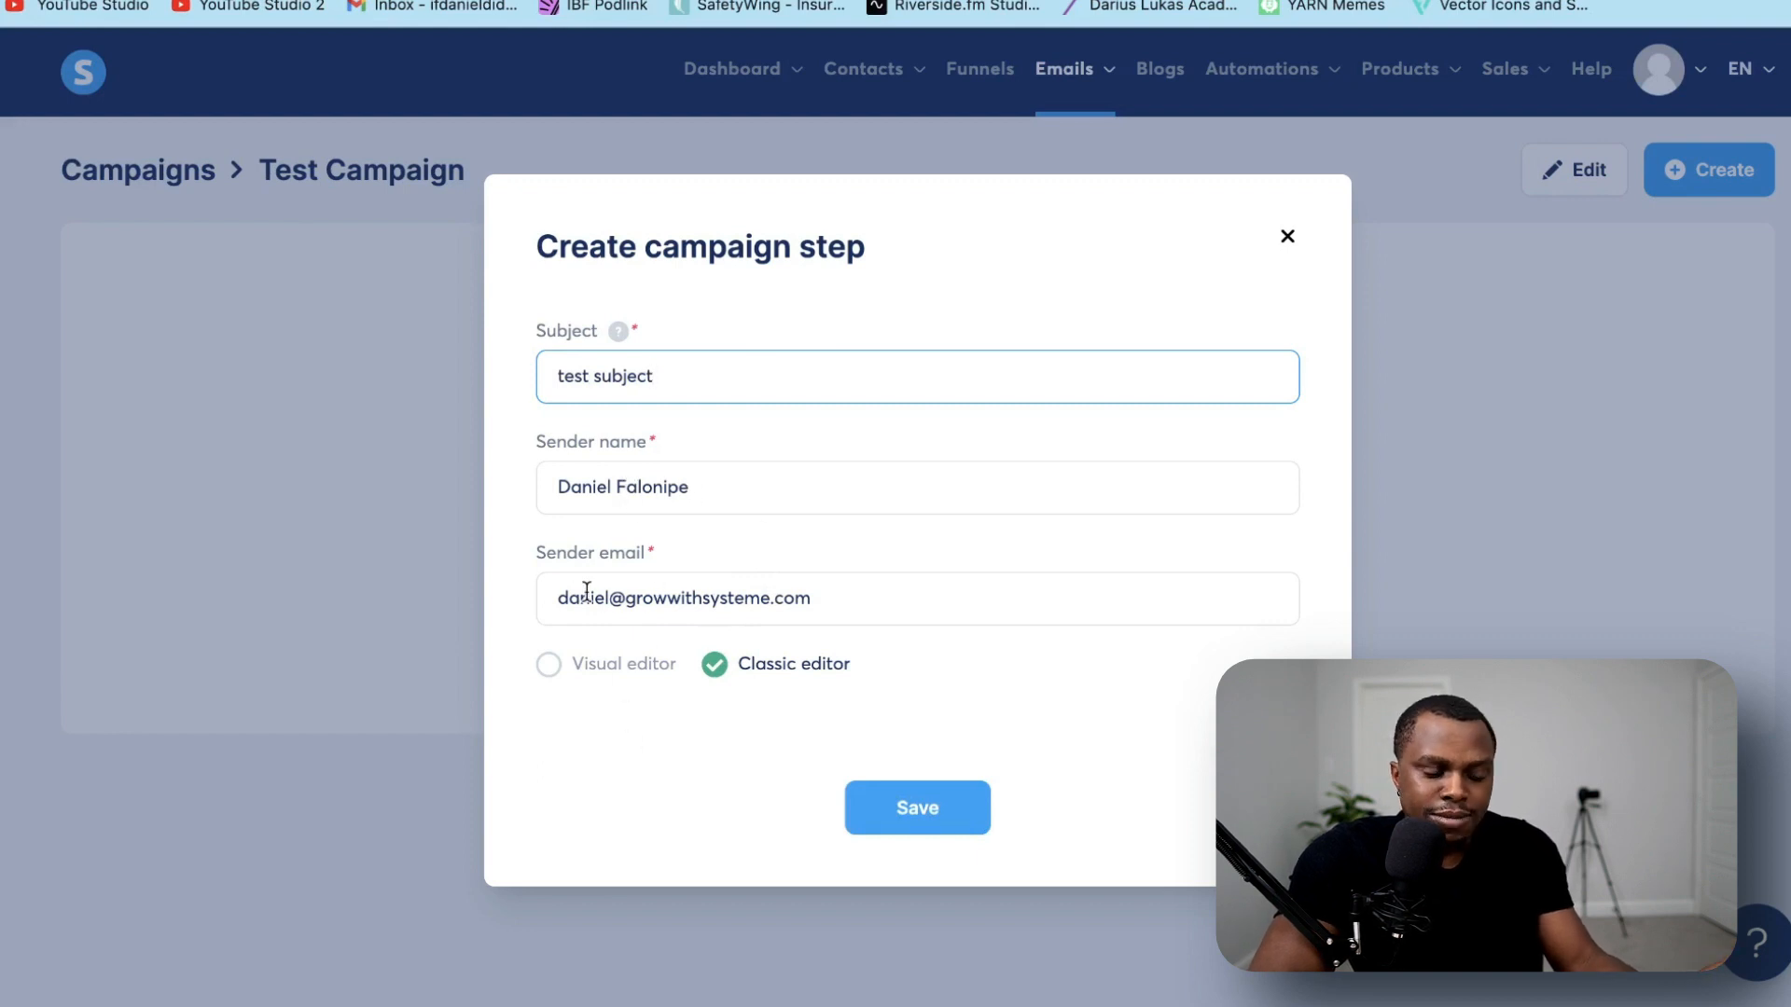
left_click(951, 818)
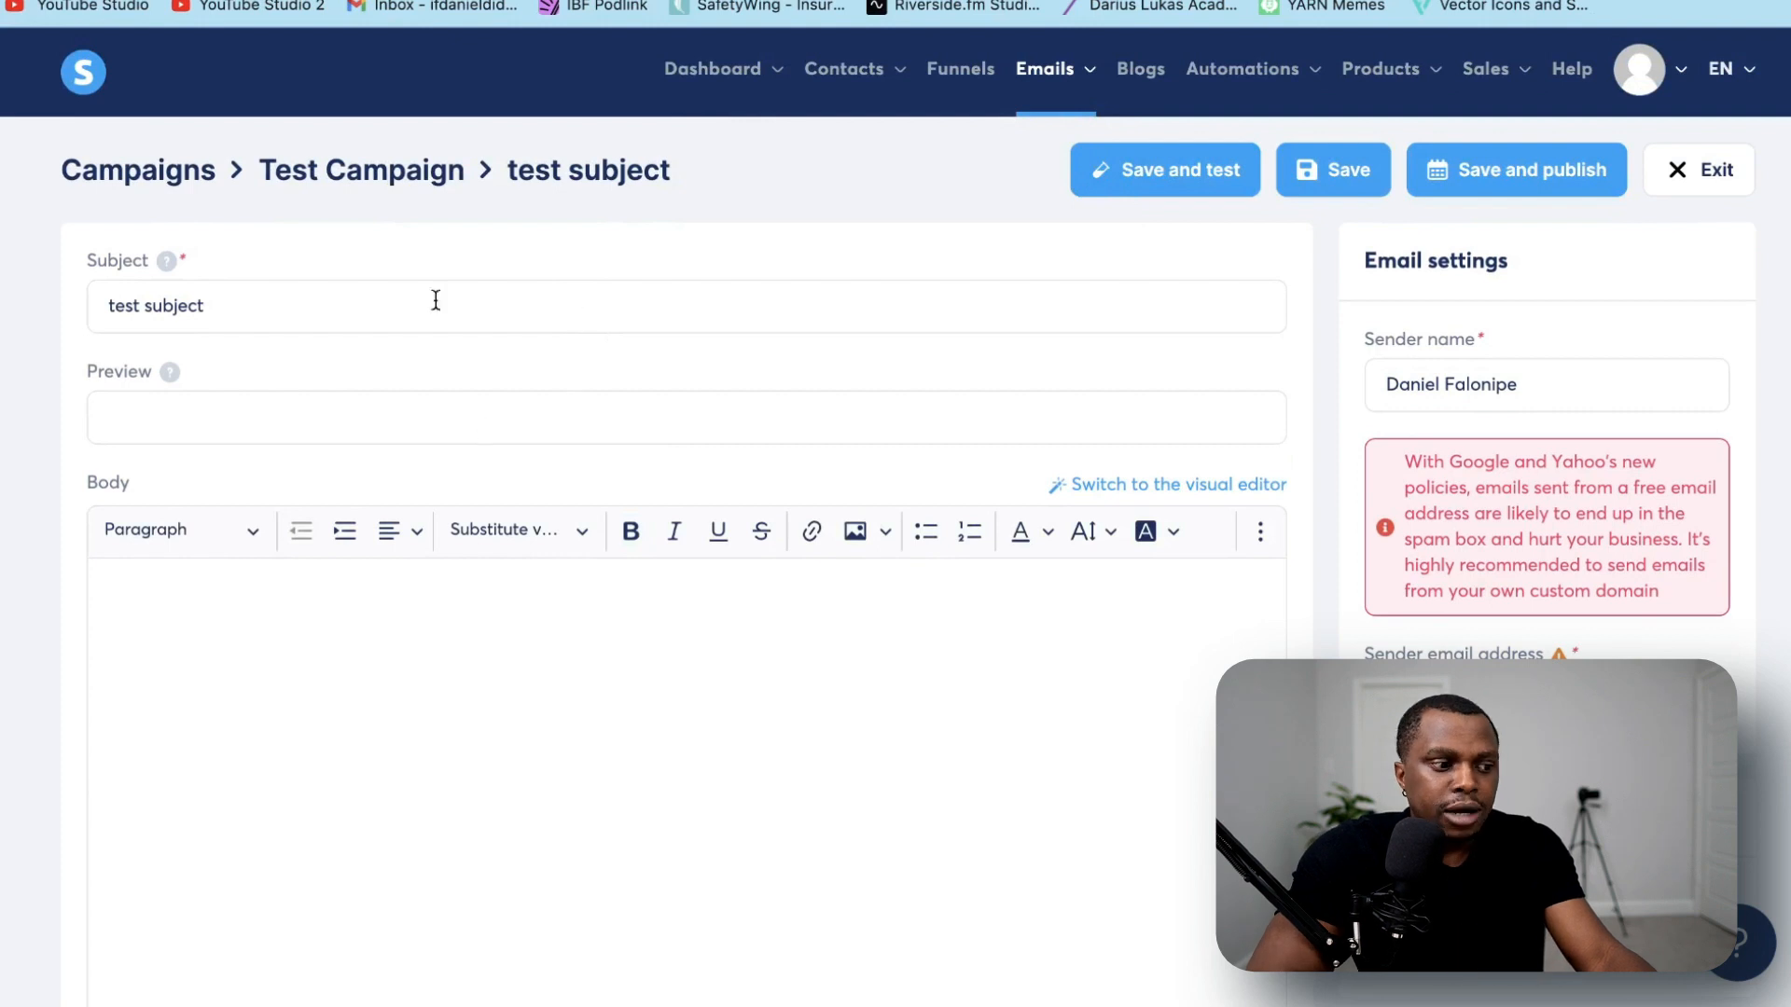
Start the email body with the greeting "Dear {first_name}," using the First name substitution variable
left_click(248, 430)
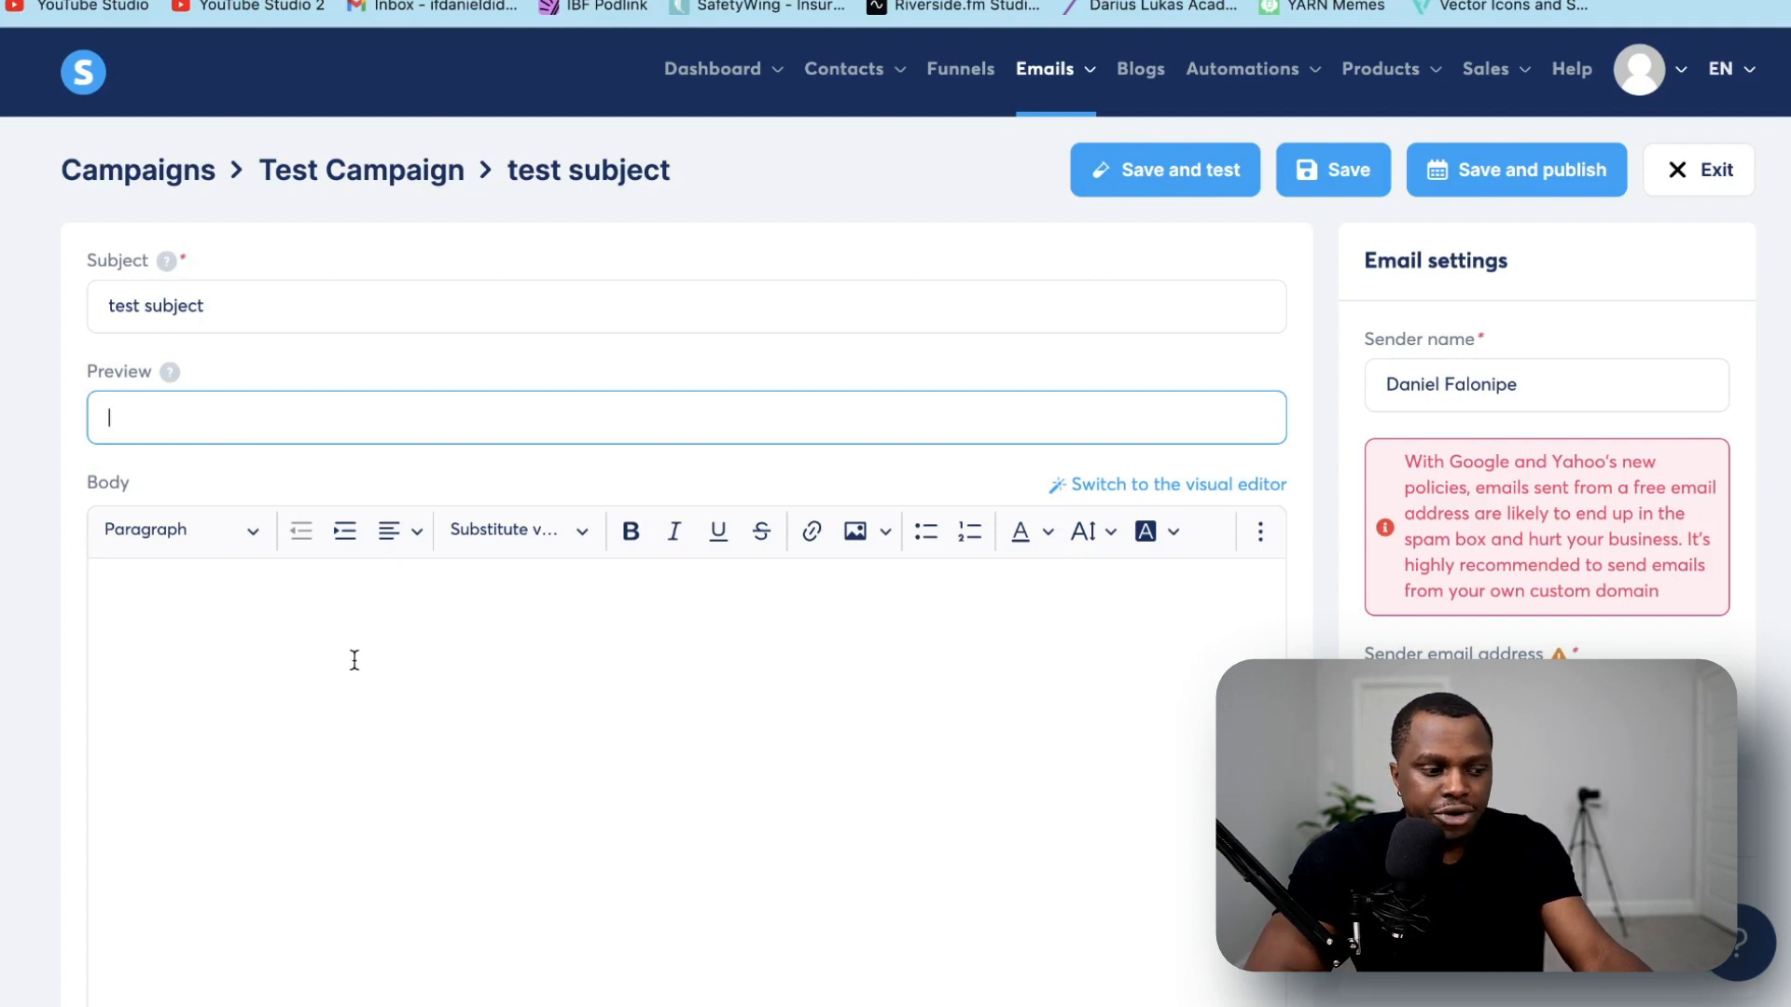
scroll(354, 660, "down", 2)
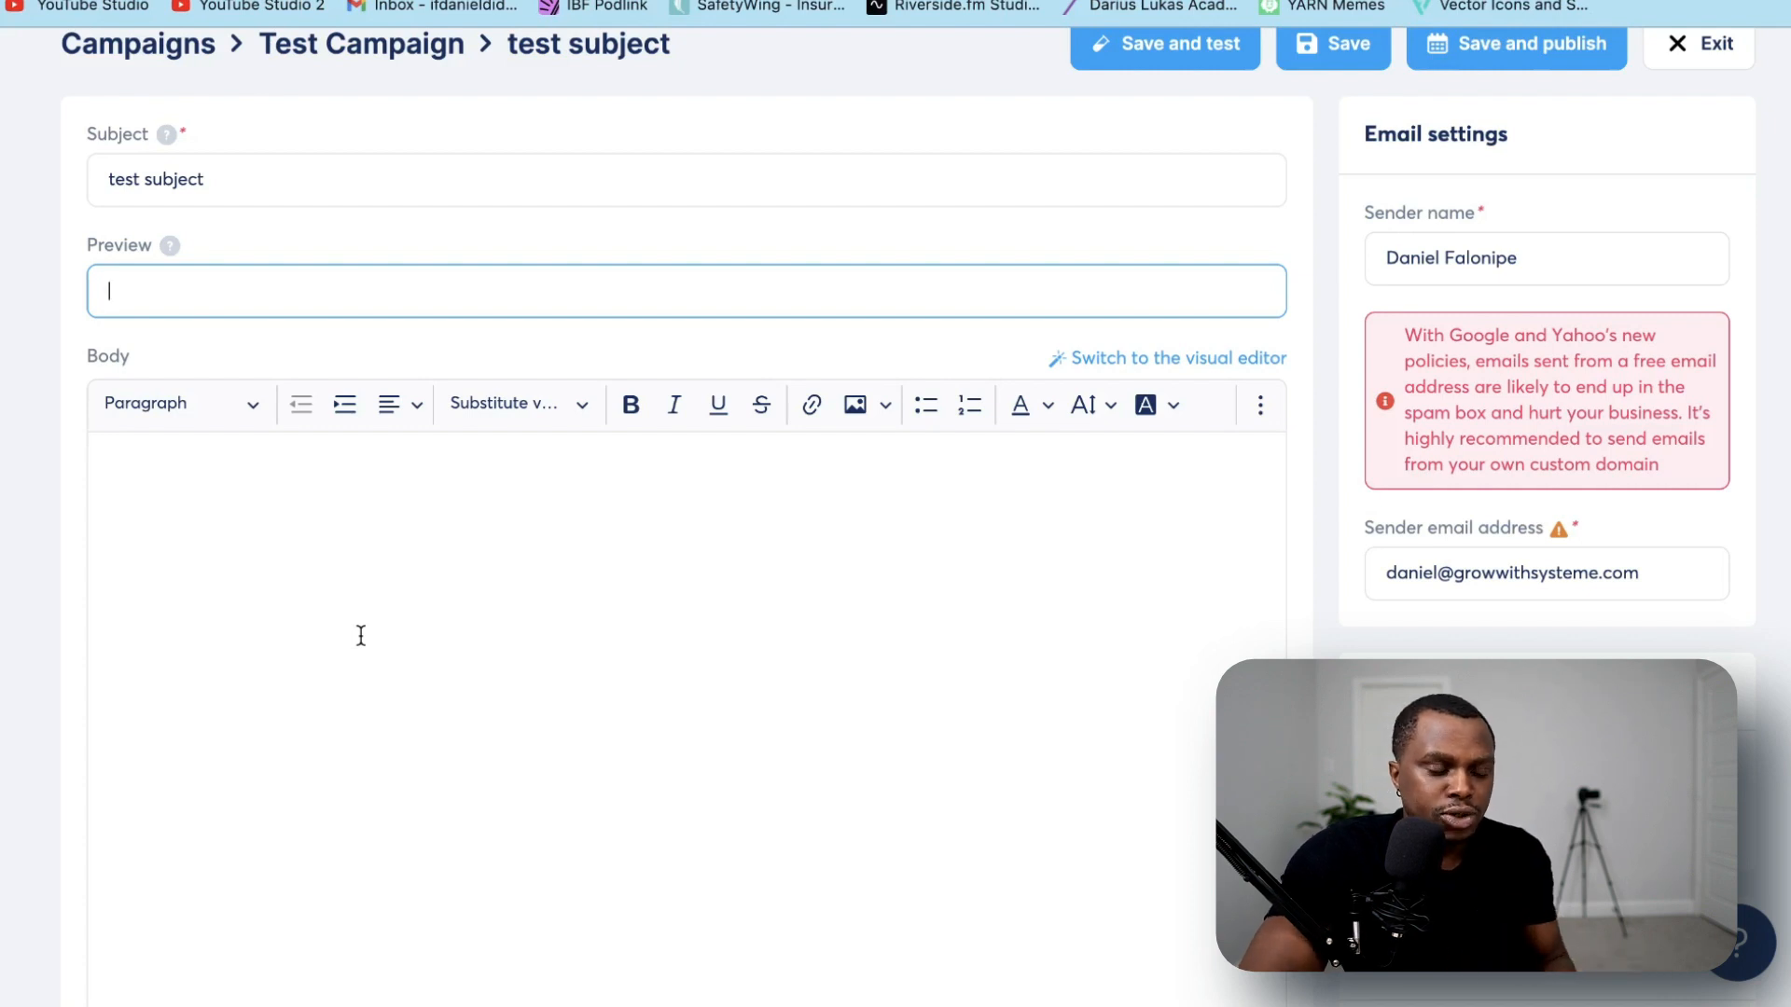
left_click(299, 492)
type("Dear")
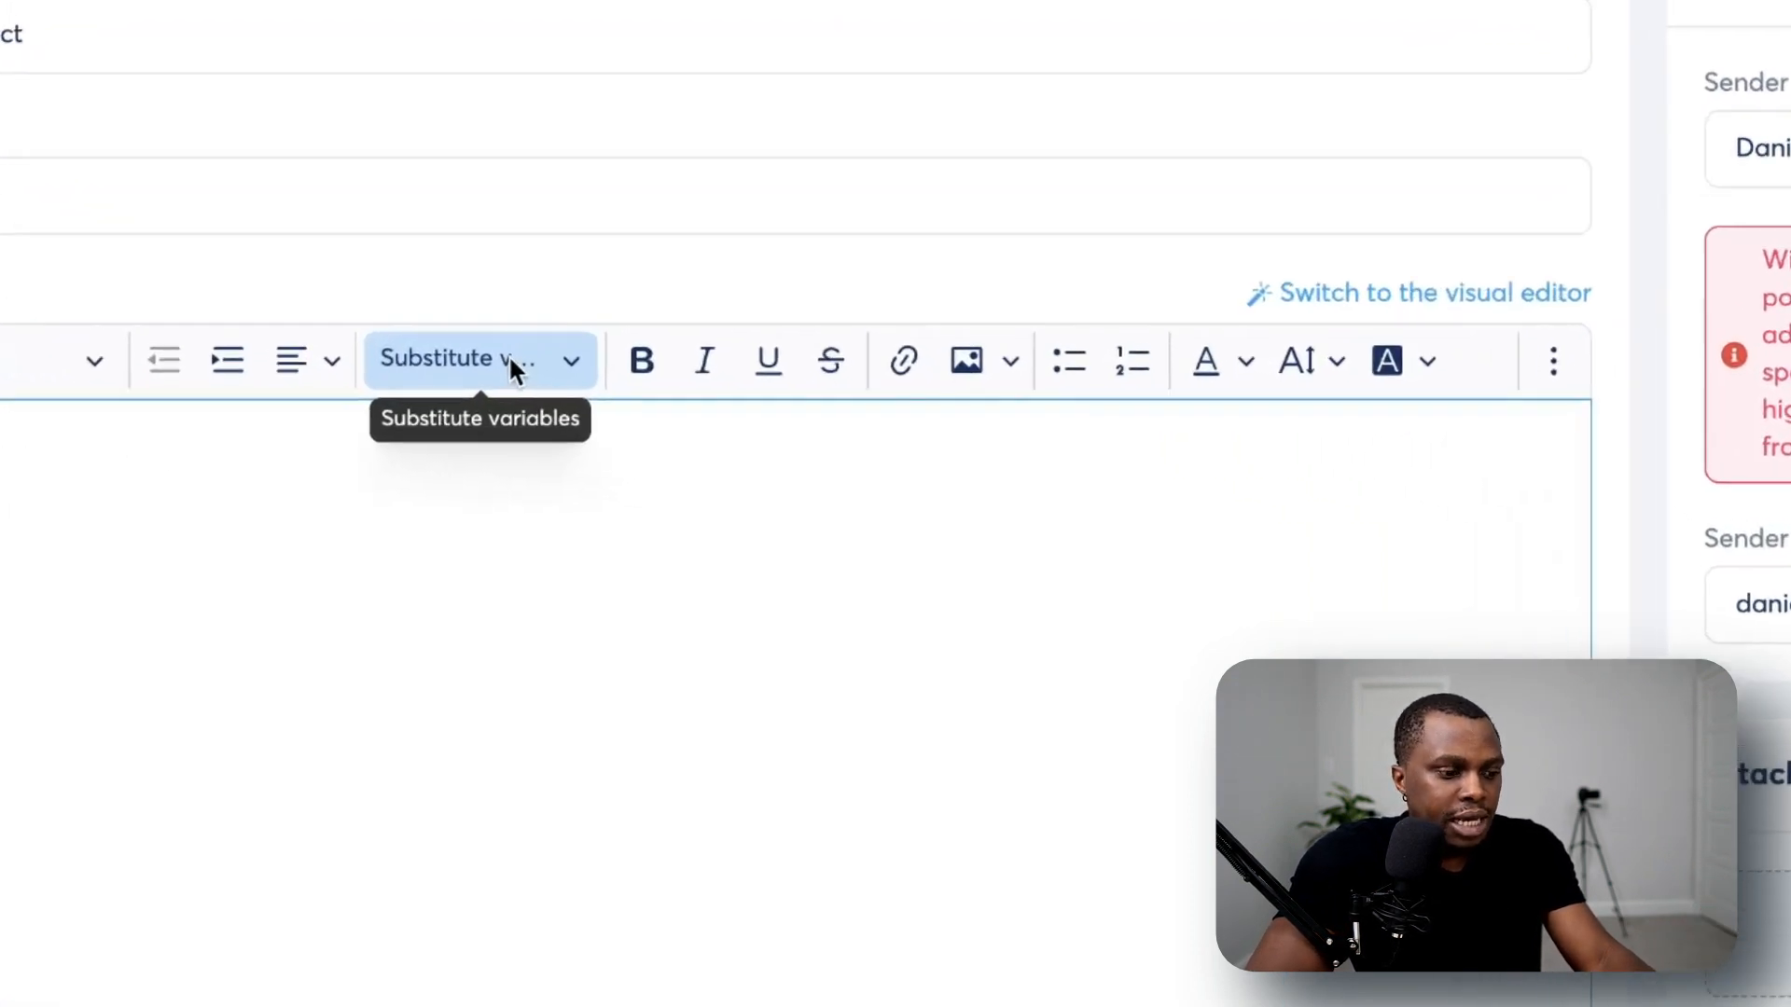
left_click(509, 361)
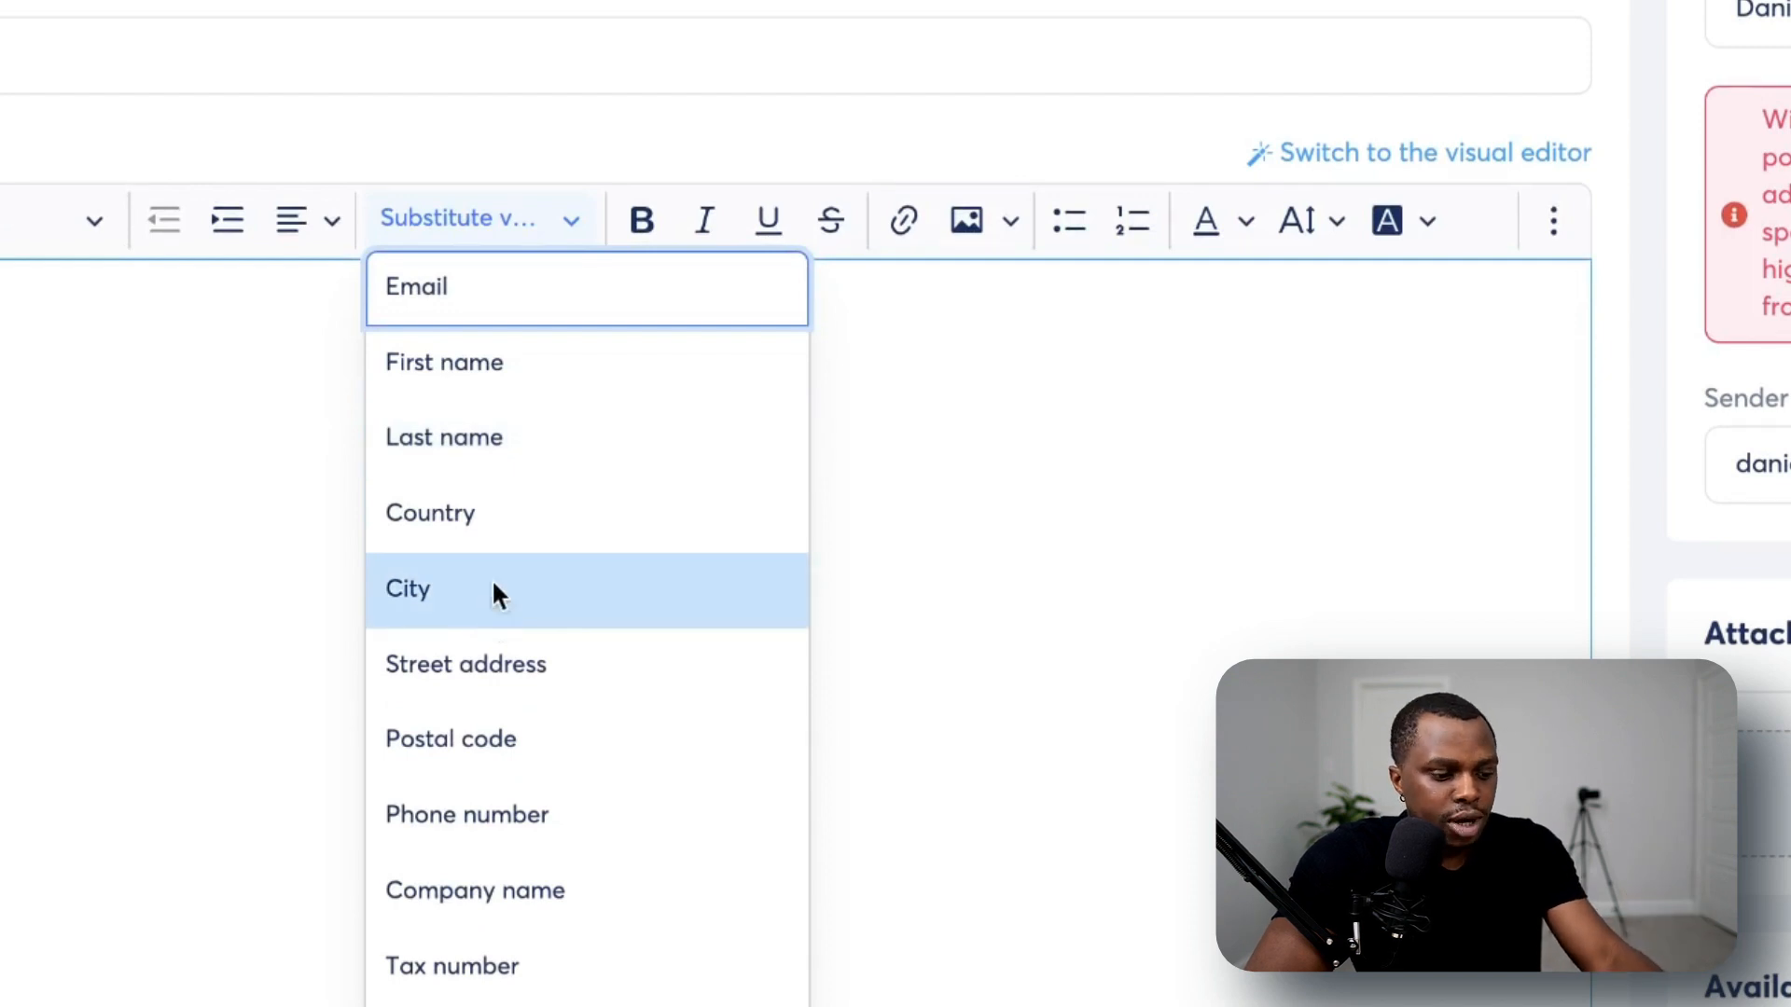
left_click(492, 368)
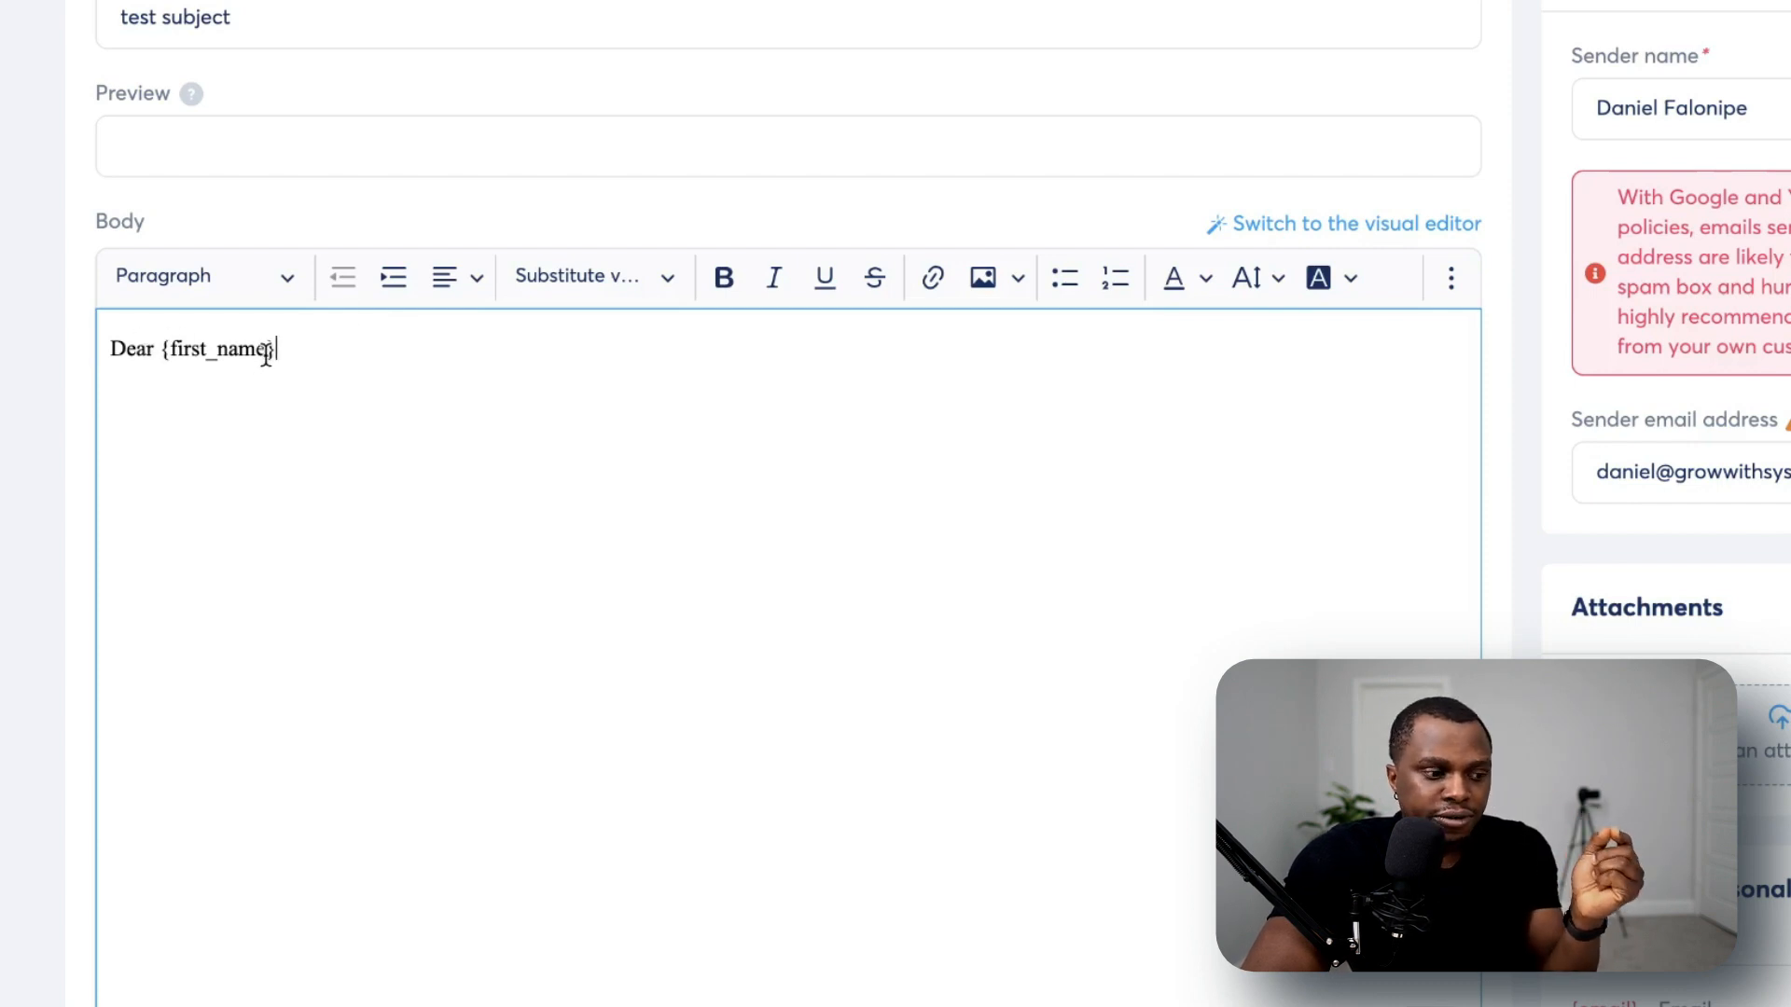
left_click_drag(283, 347, 158, 347)
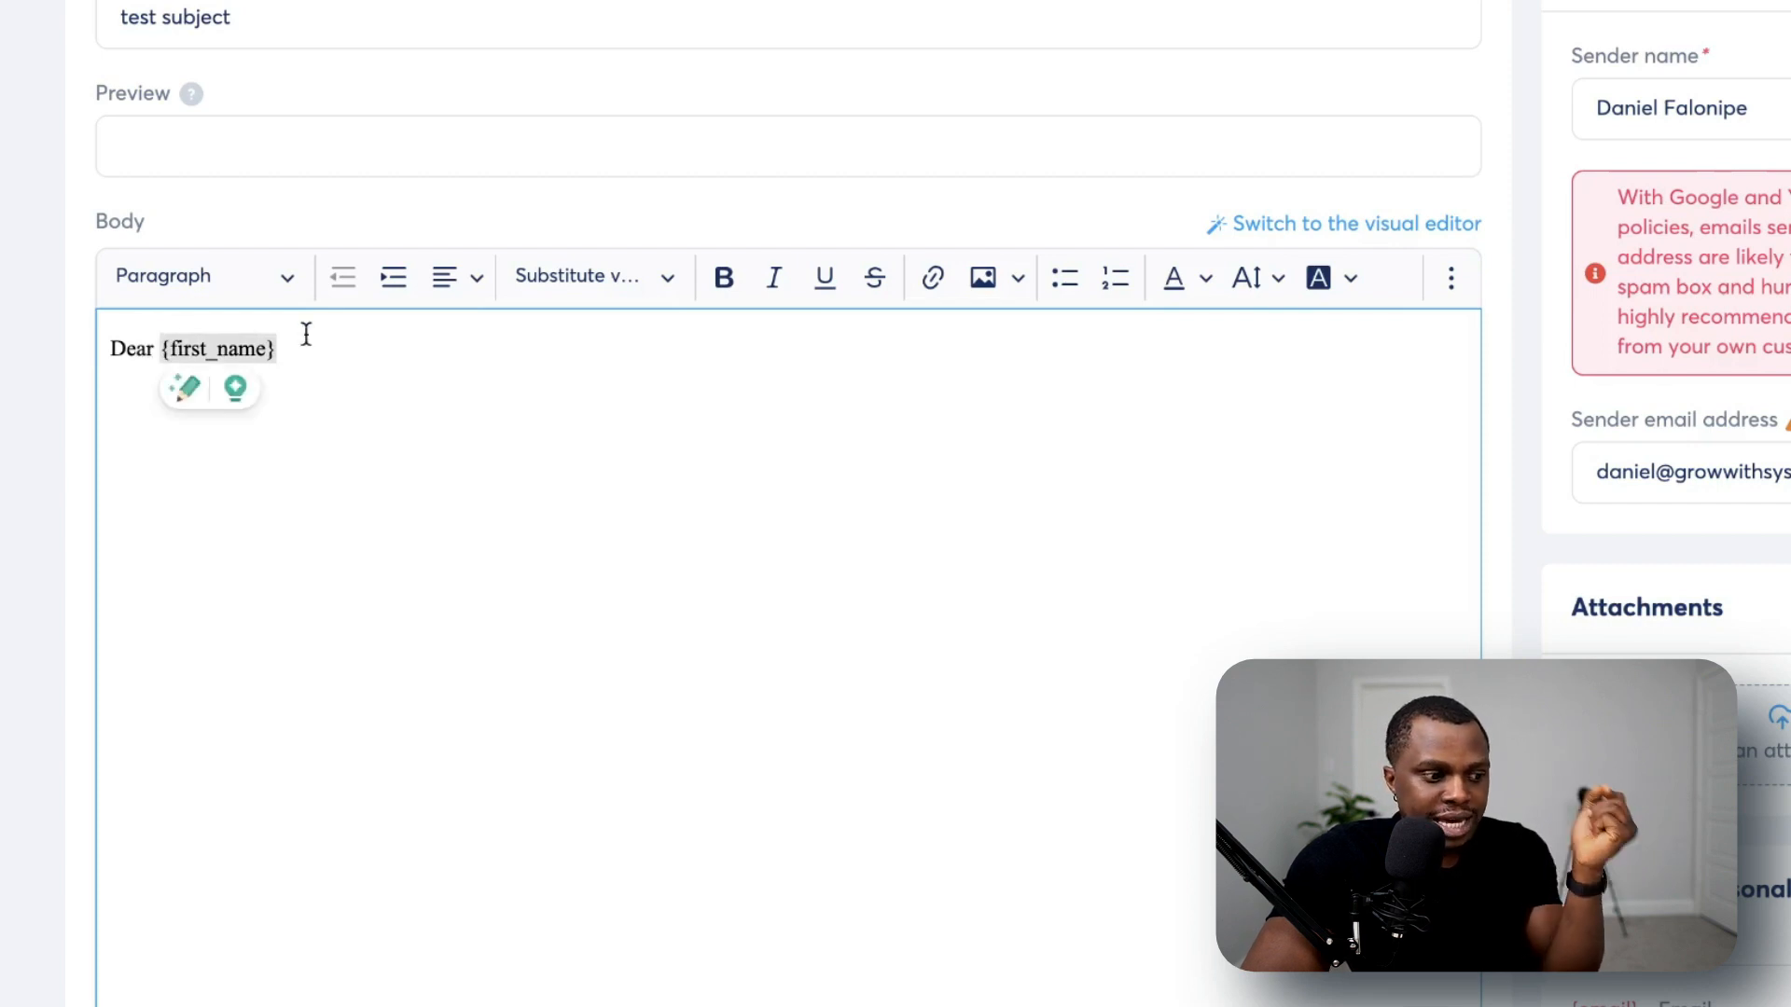
left_click(376, 333)
type(",")
Write "Thanks for signing up!" as a new paragraph below the greeting
key("Return")
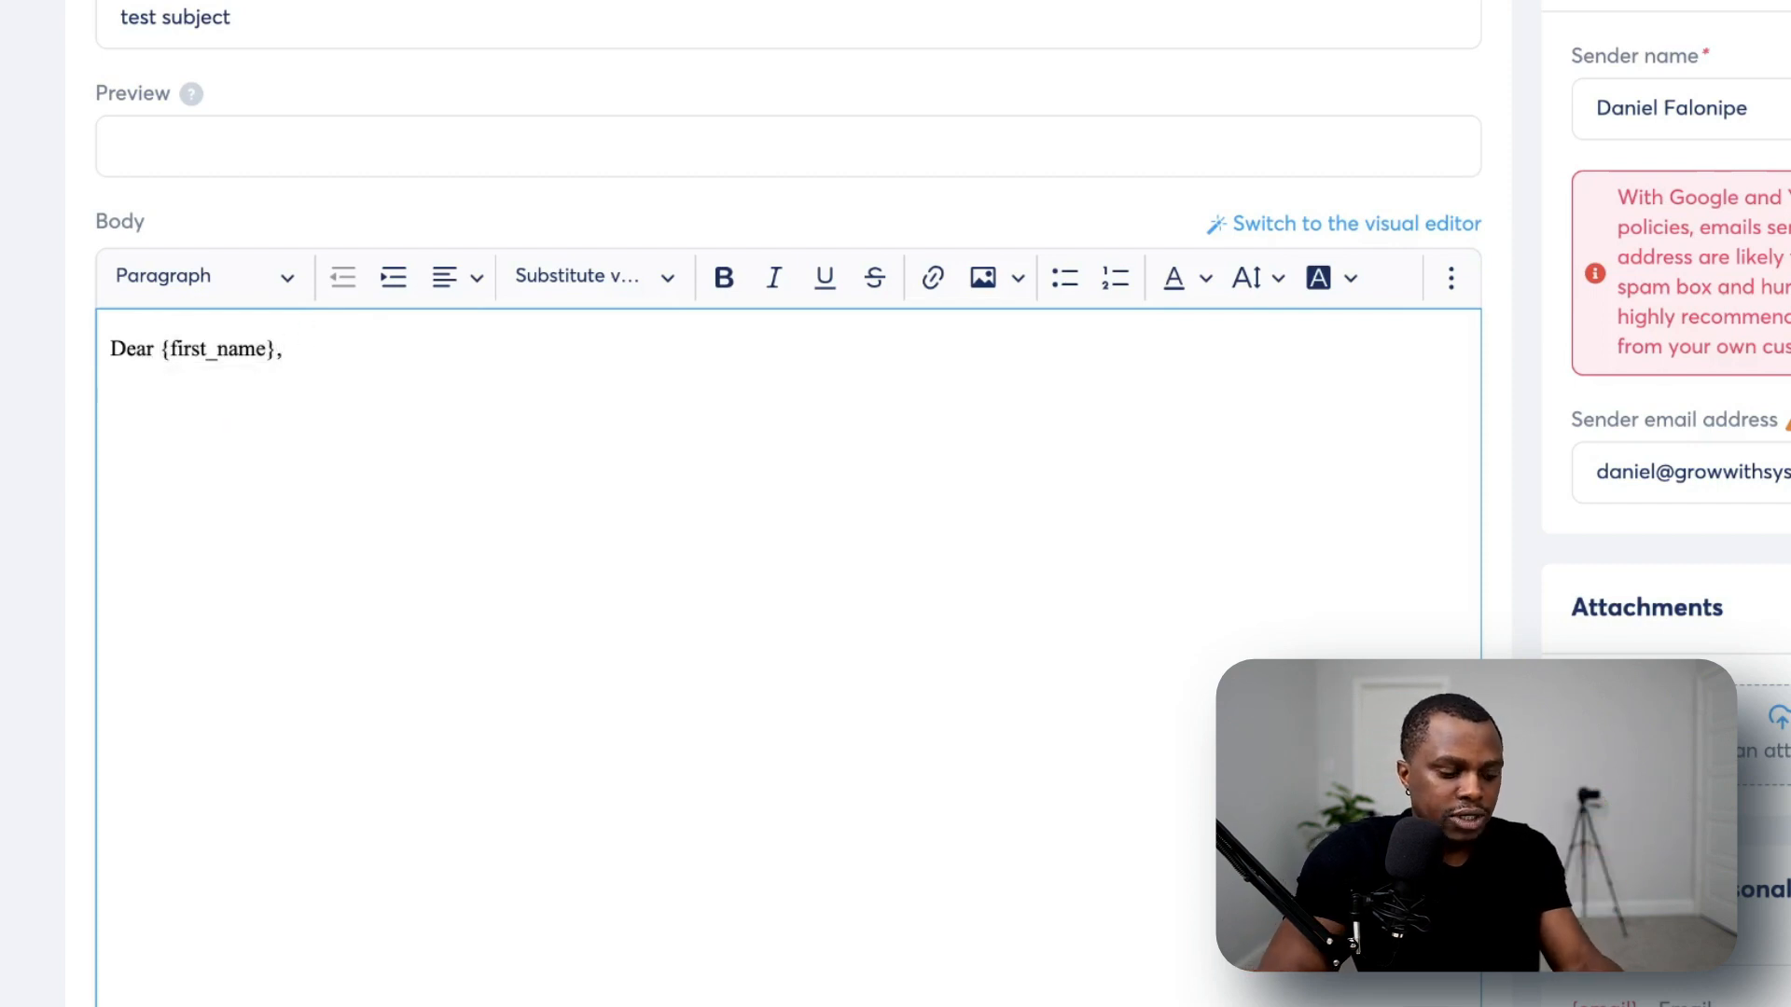
type("Thank")
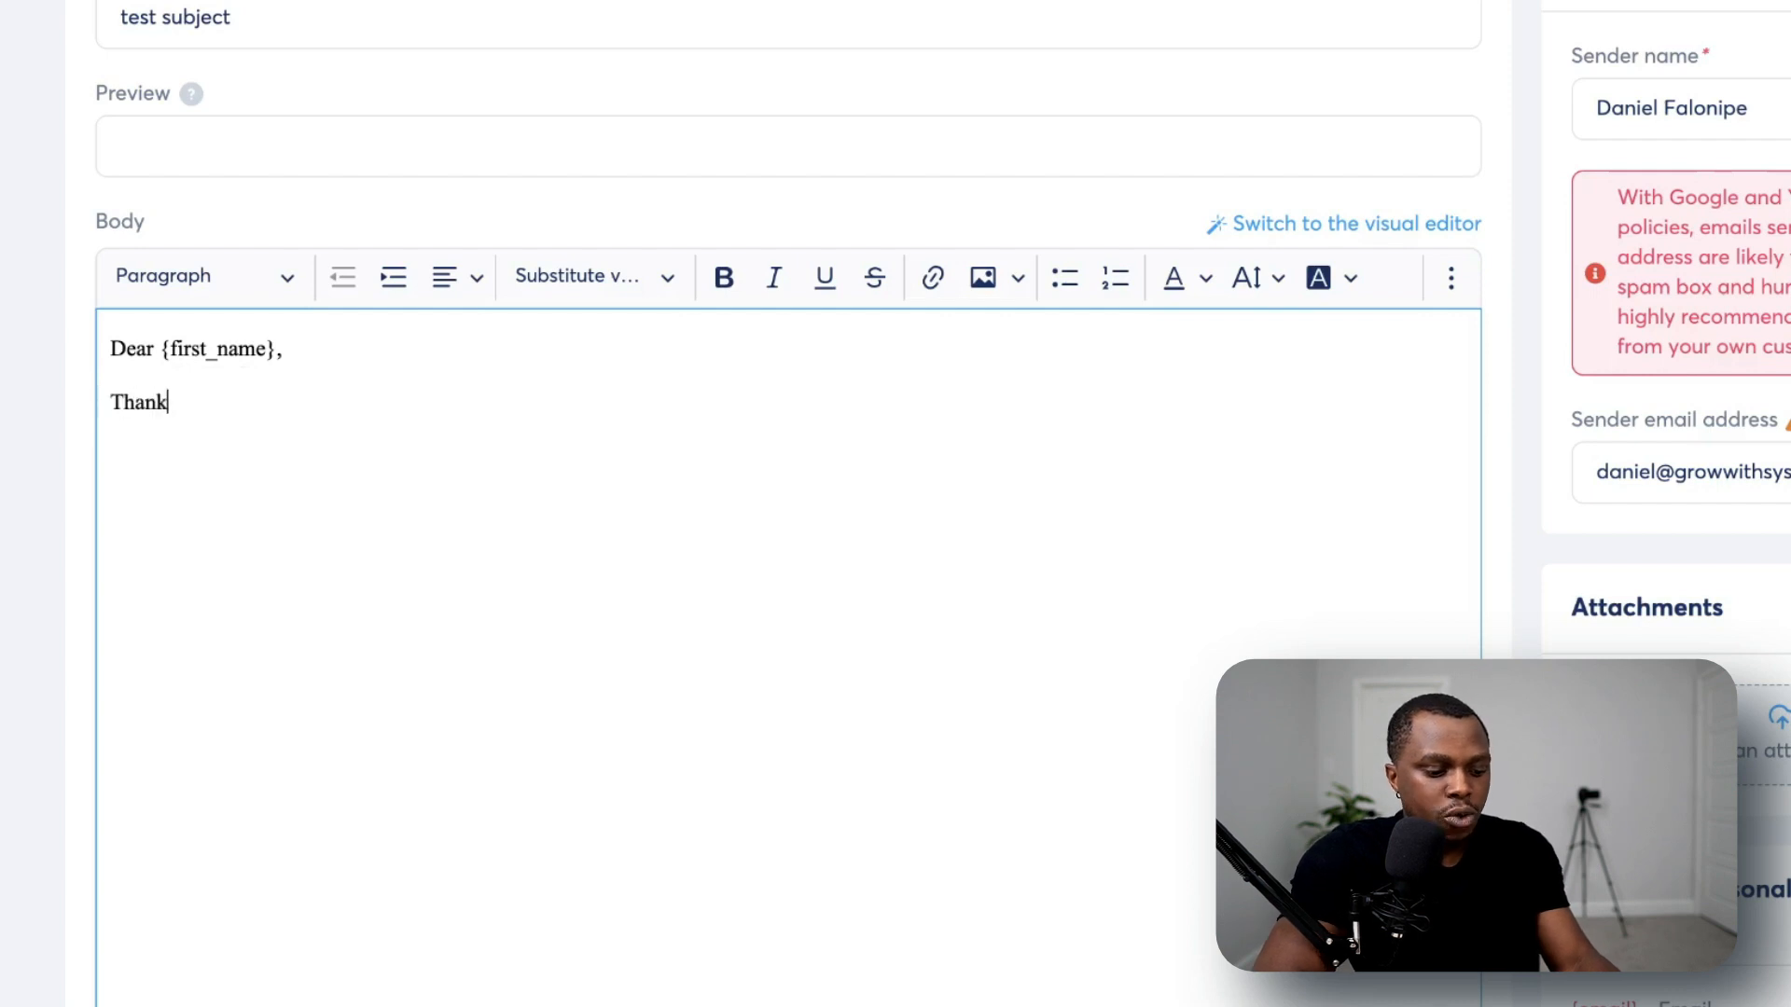
type("s for signi")
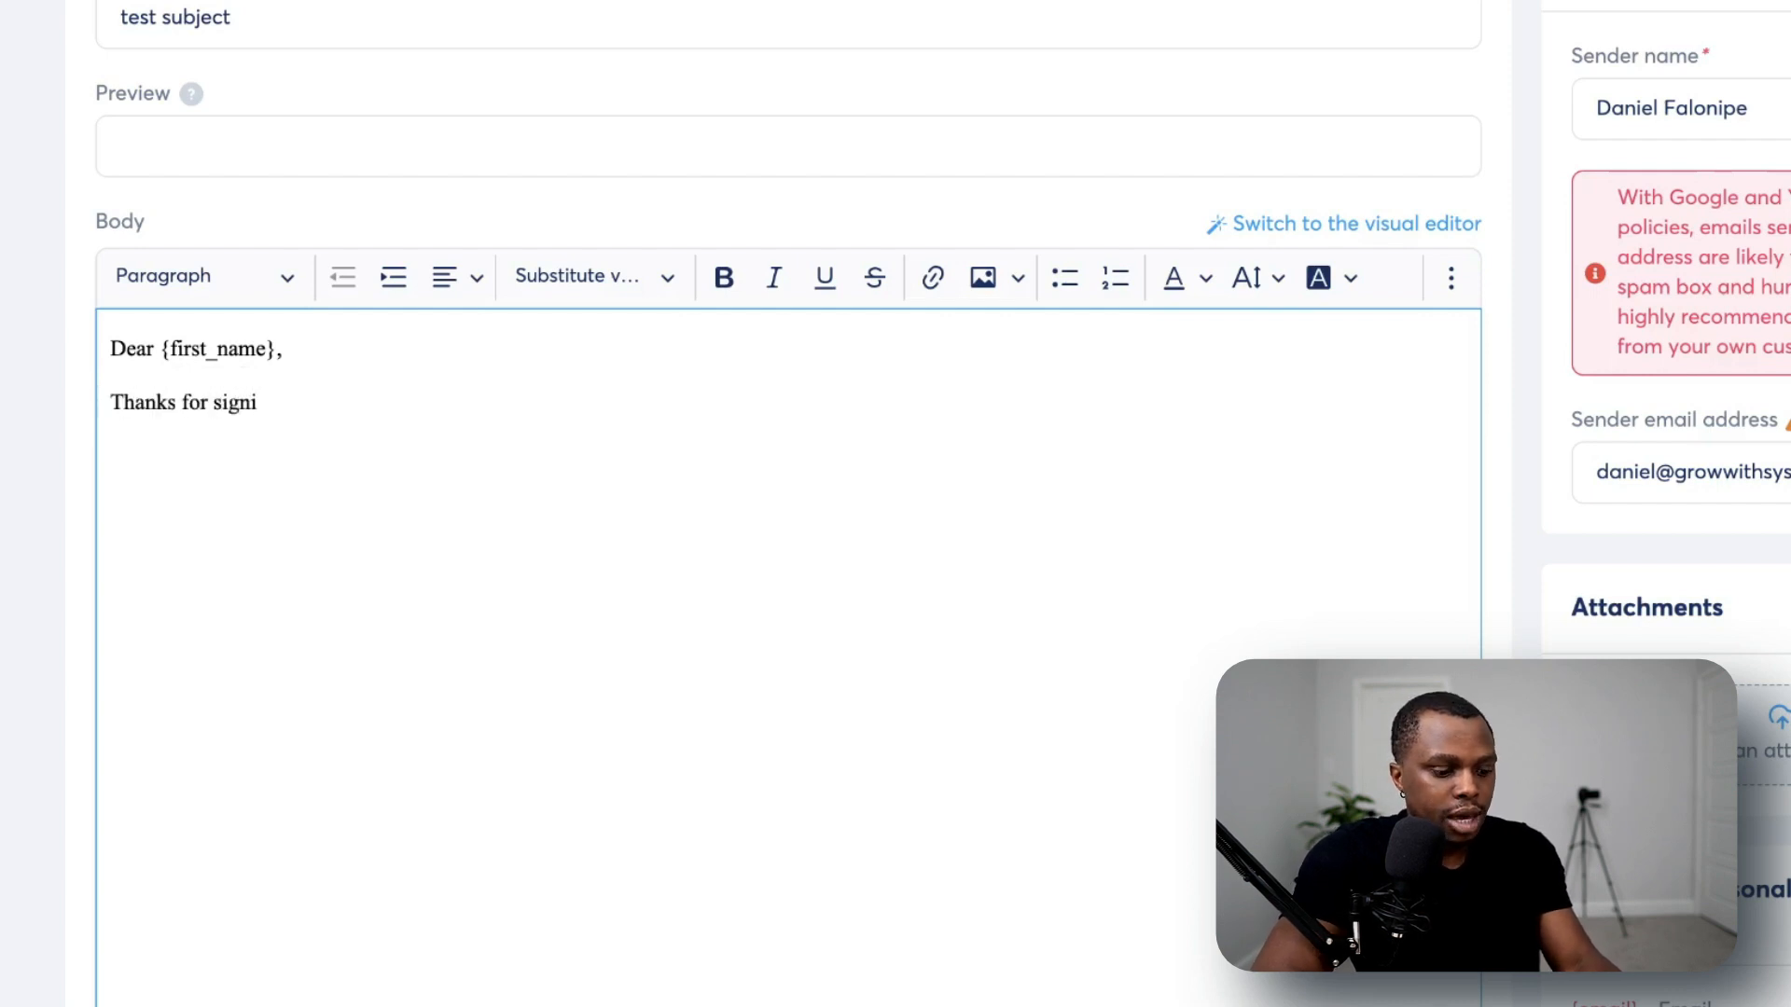
type("ng uop!")
left_click_drag(343, 427, 25, 358)
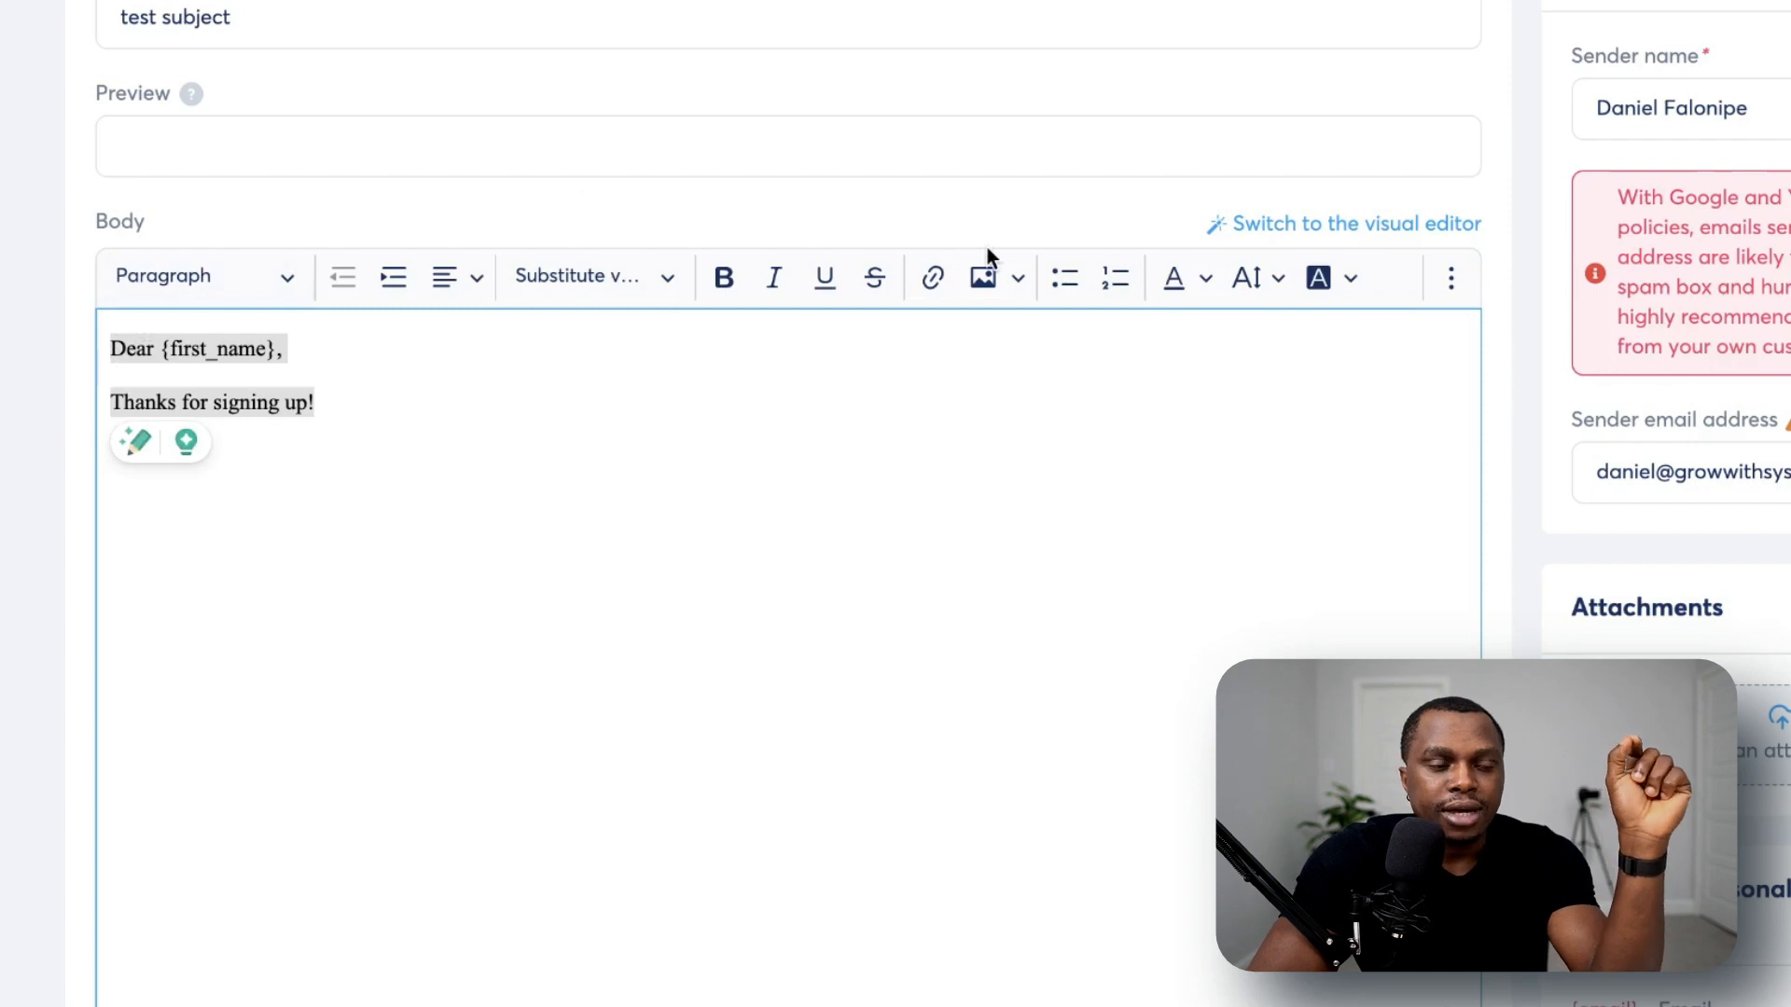
left_click(280, 349)
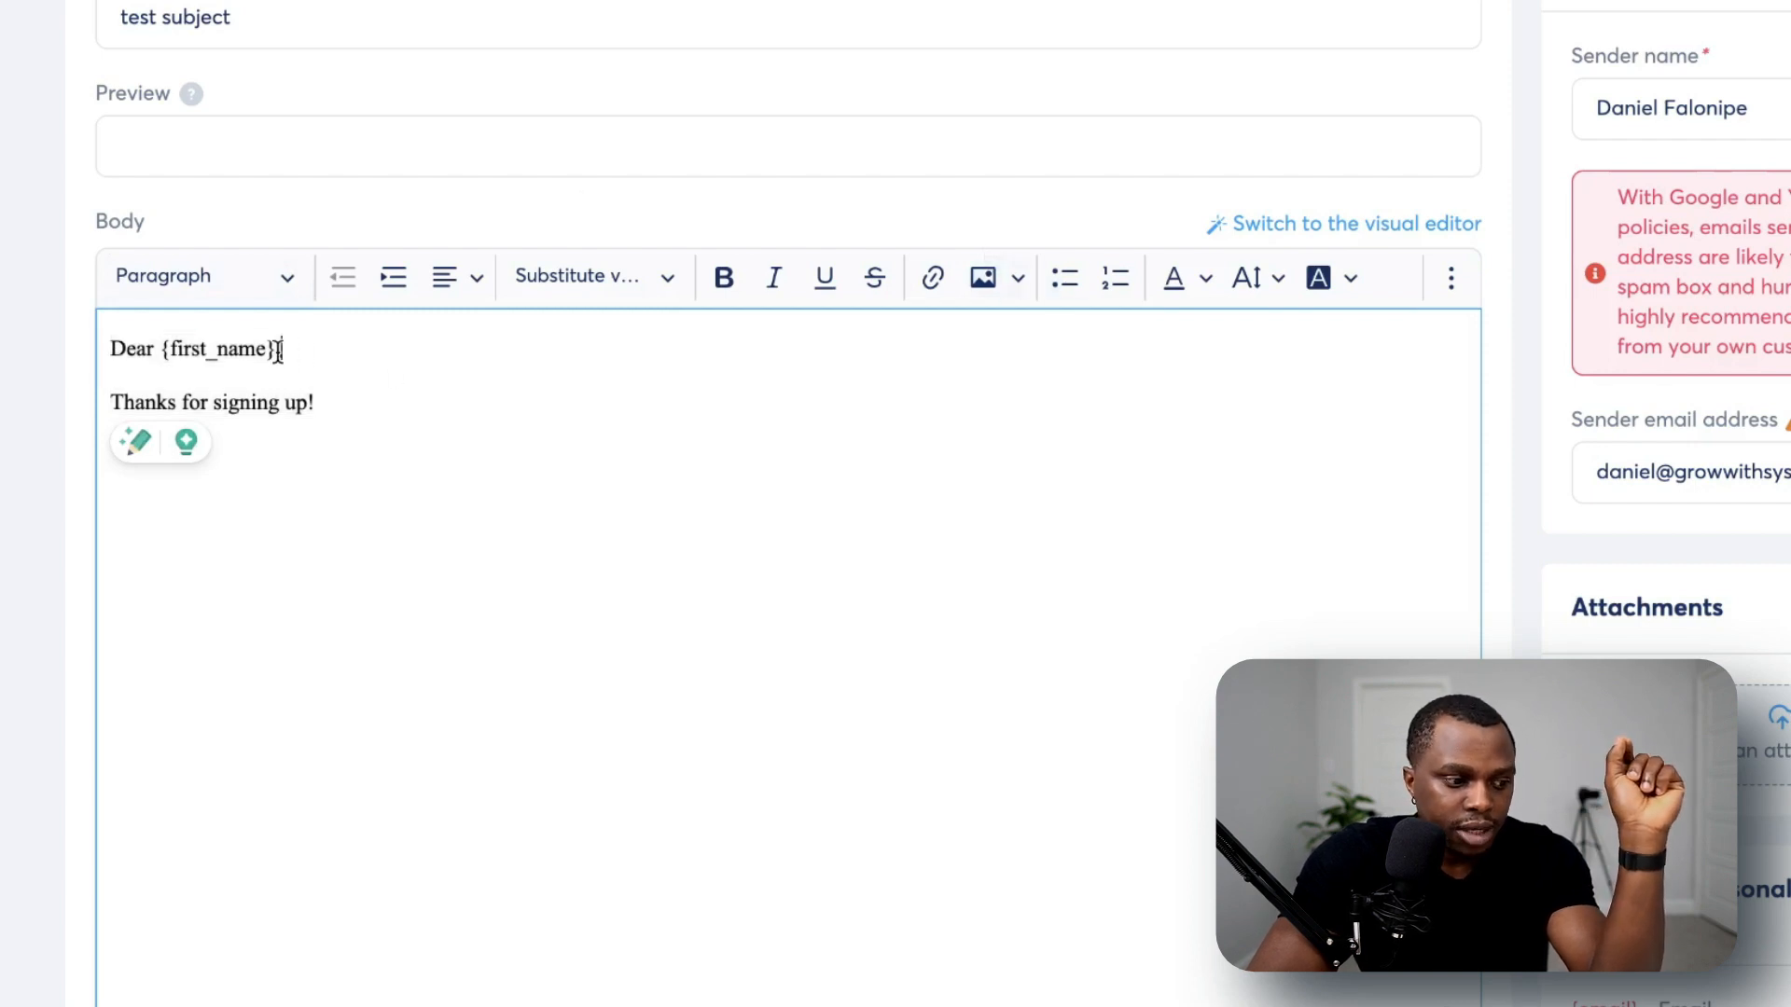
left_click_drag(277, 350, 159, 350)
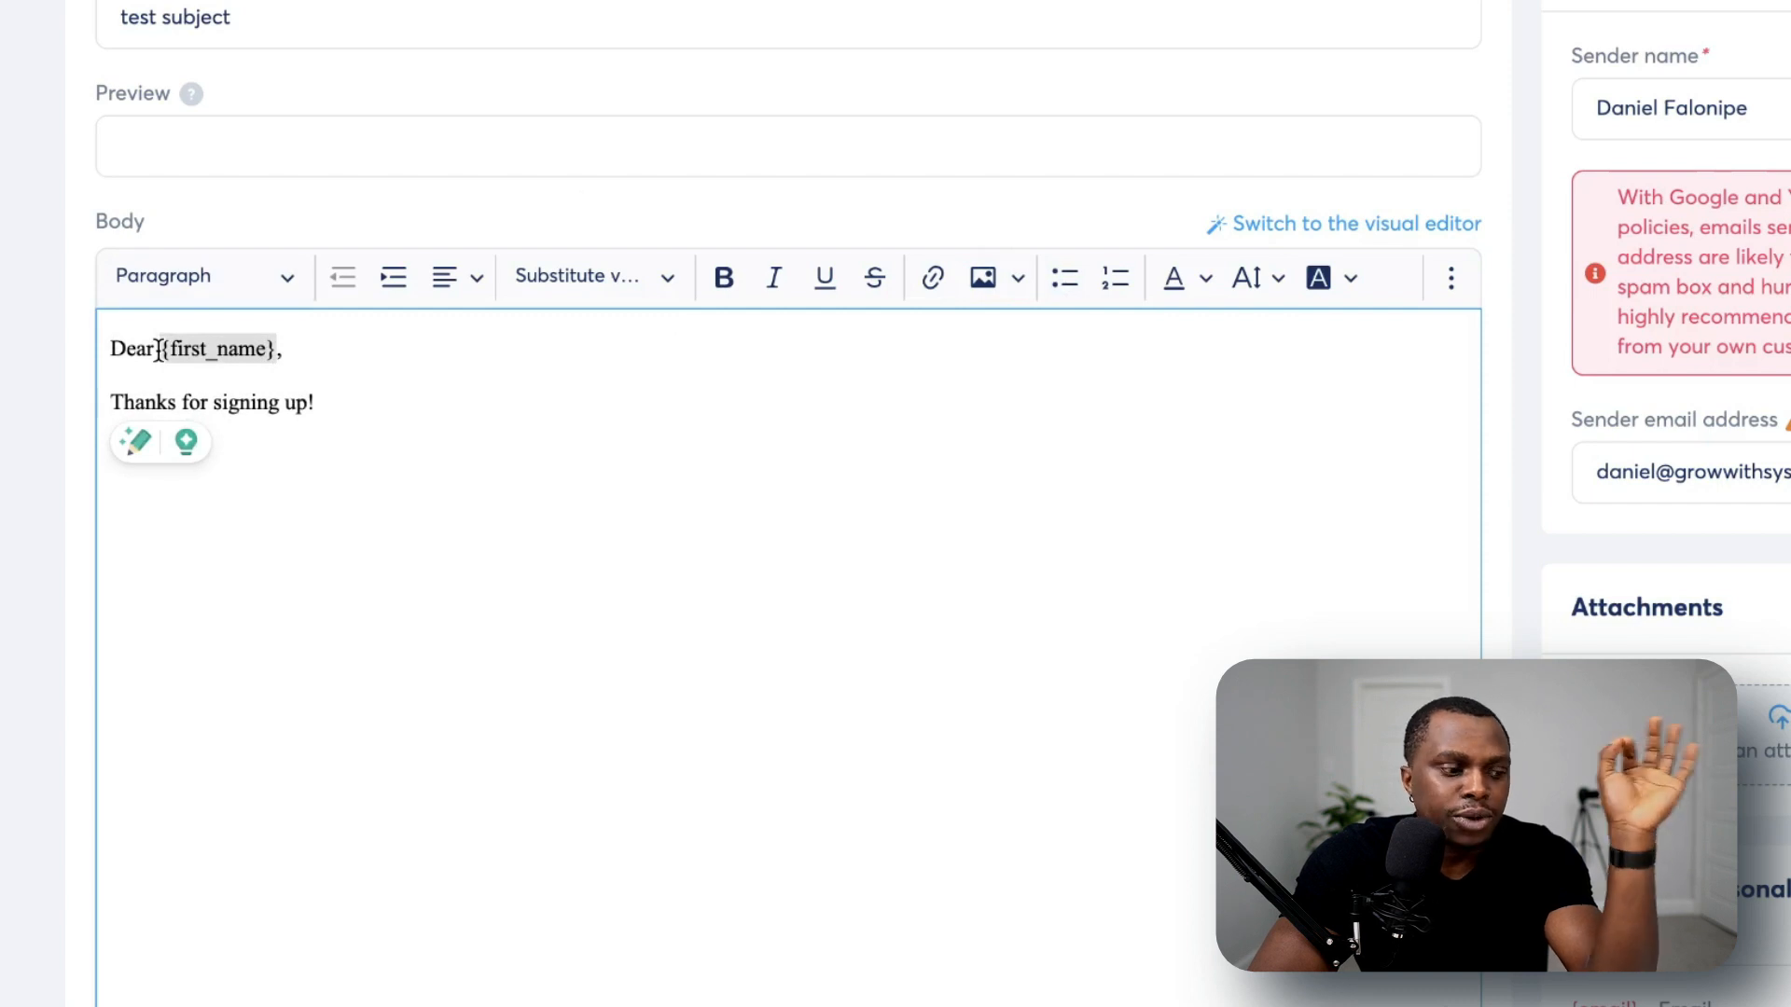
Continue the thank-you paragraph with "I see that you're from" followed by the Country substitution variable
left_click(388, 426)
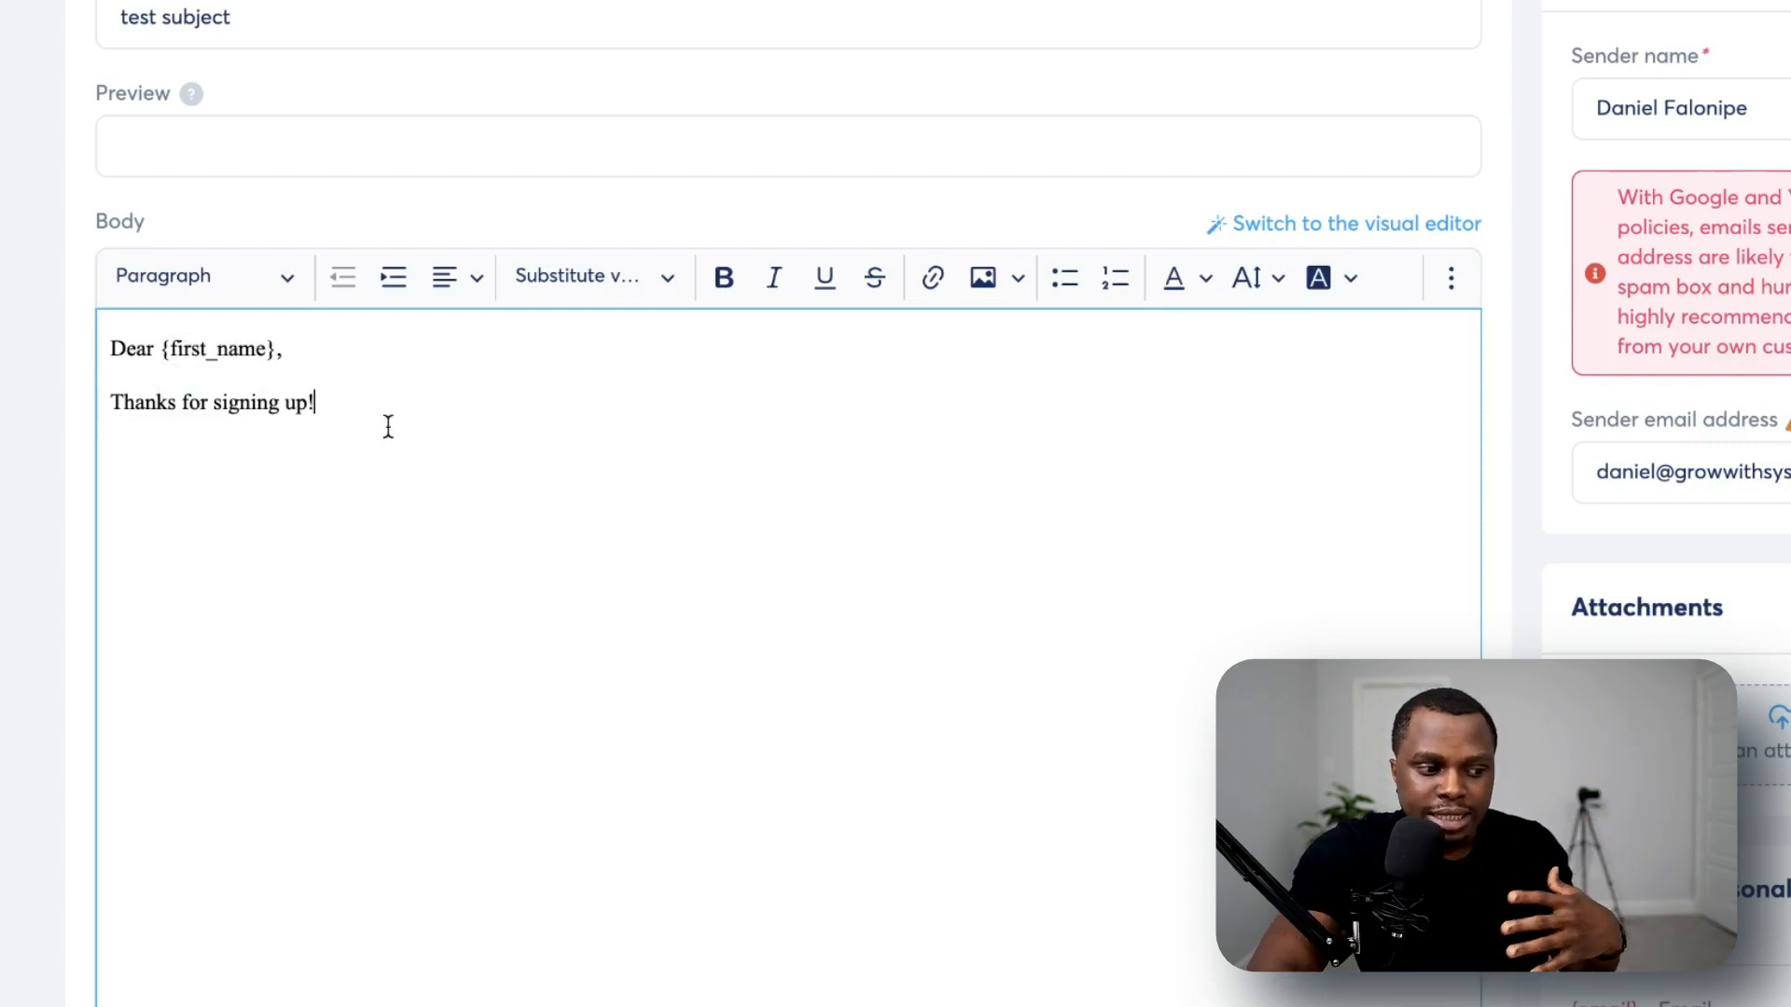
left_click(591, 277)
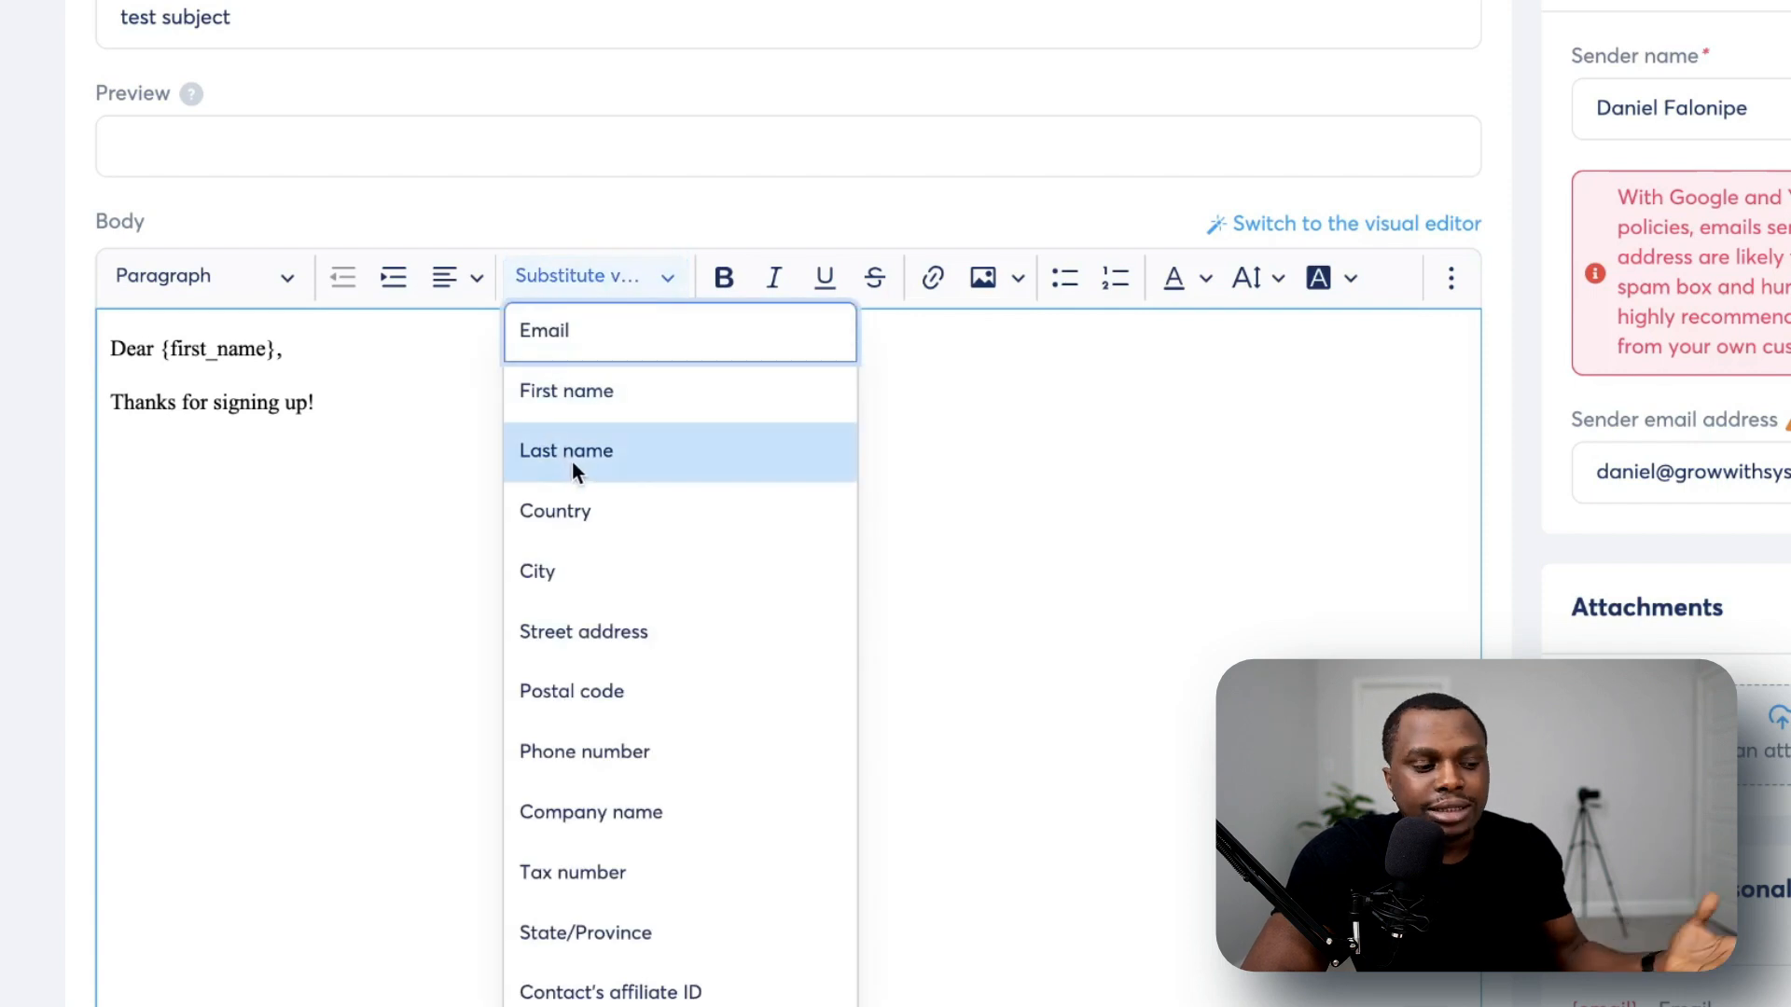
left_click(348, 421)
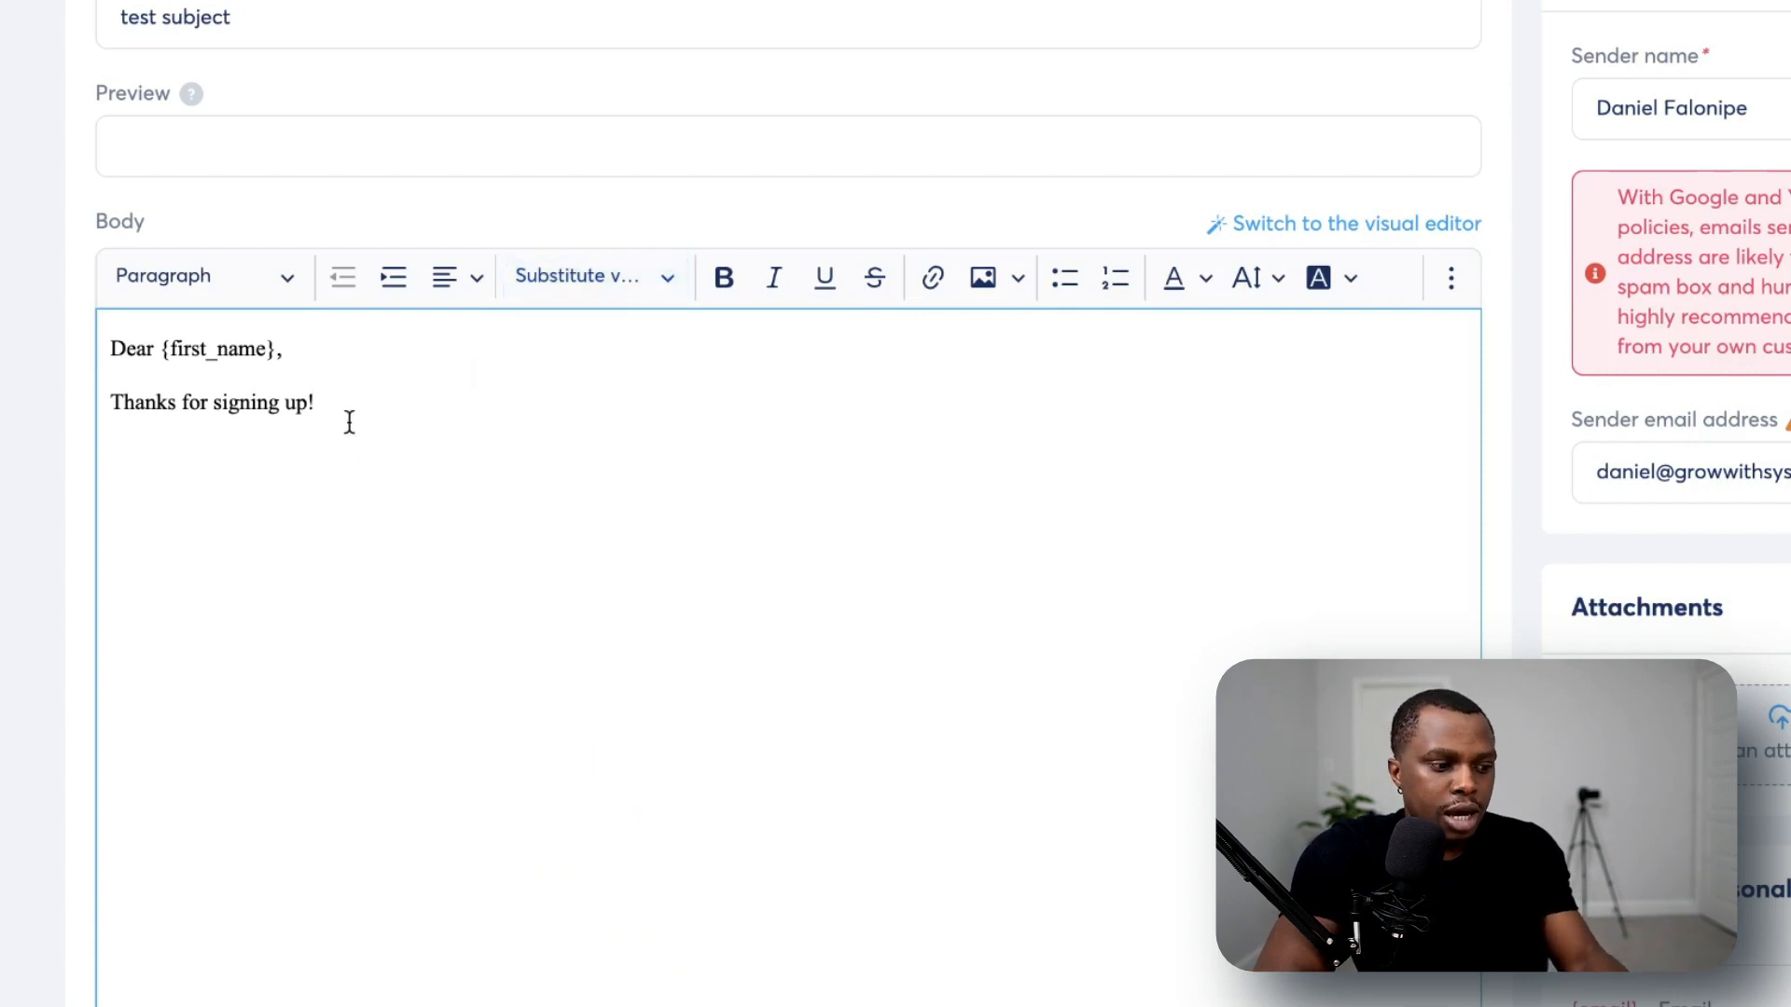
type("I see that you're from")
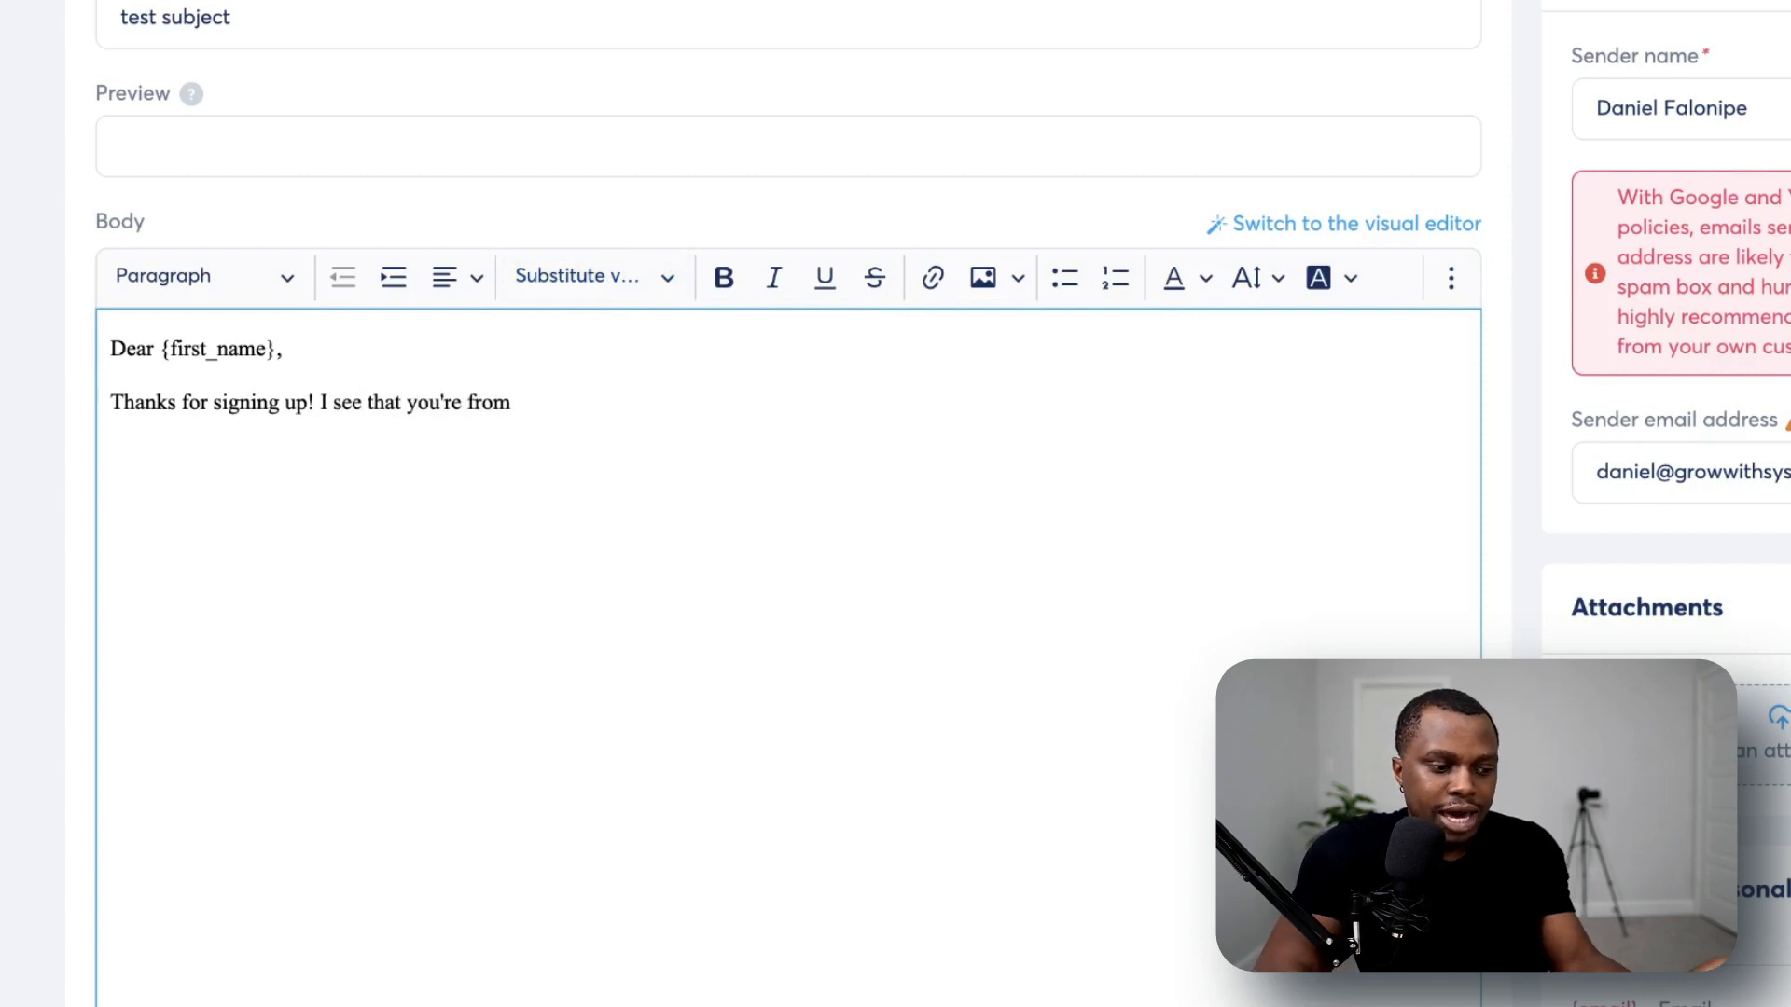
left_click(568, 276)
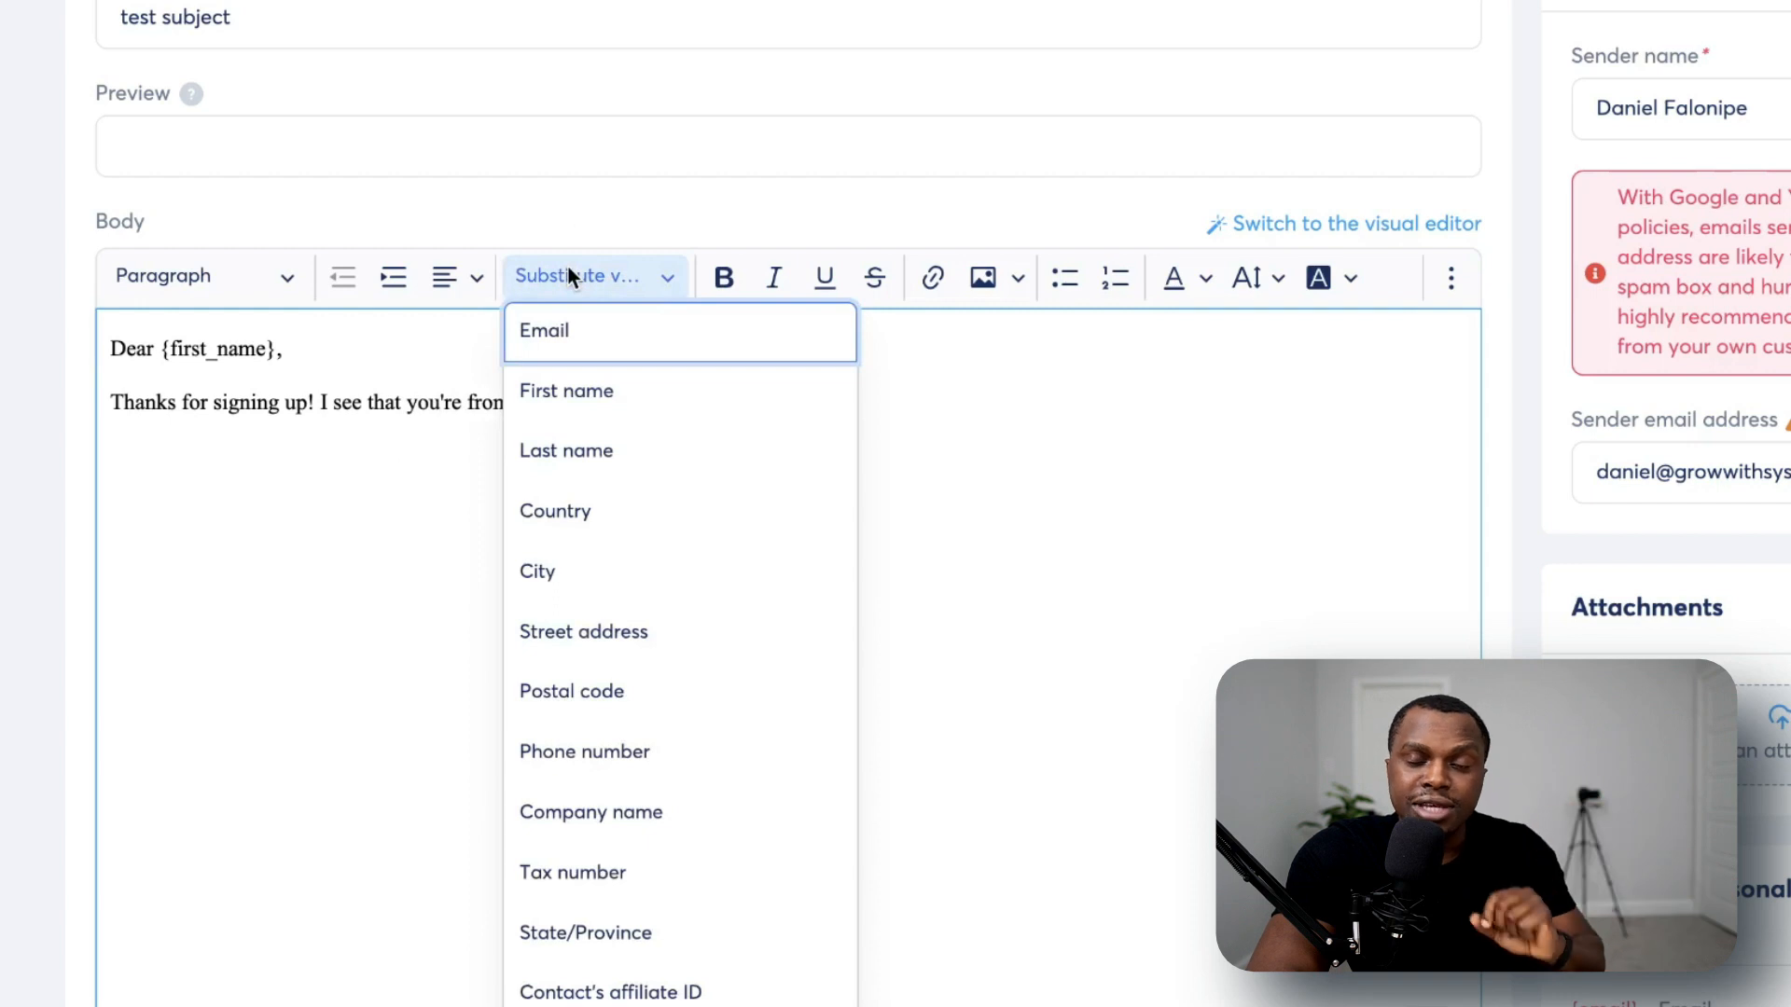
left_click(598, 512)
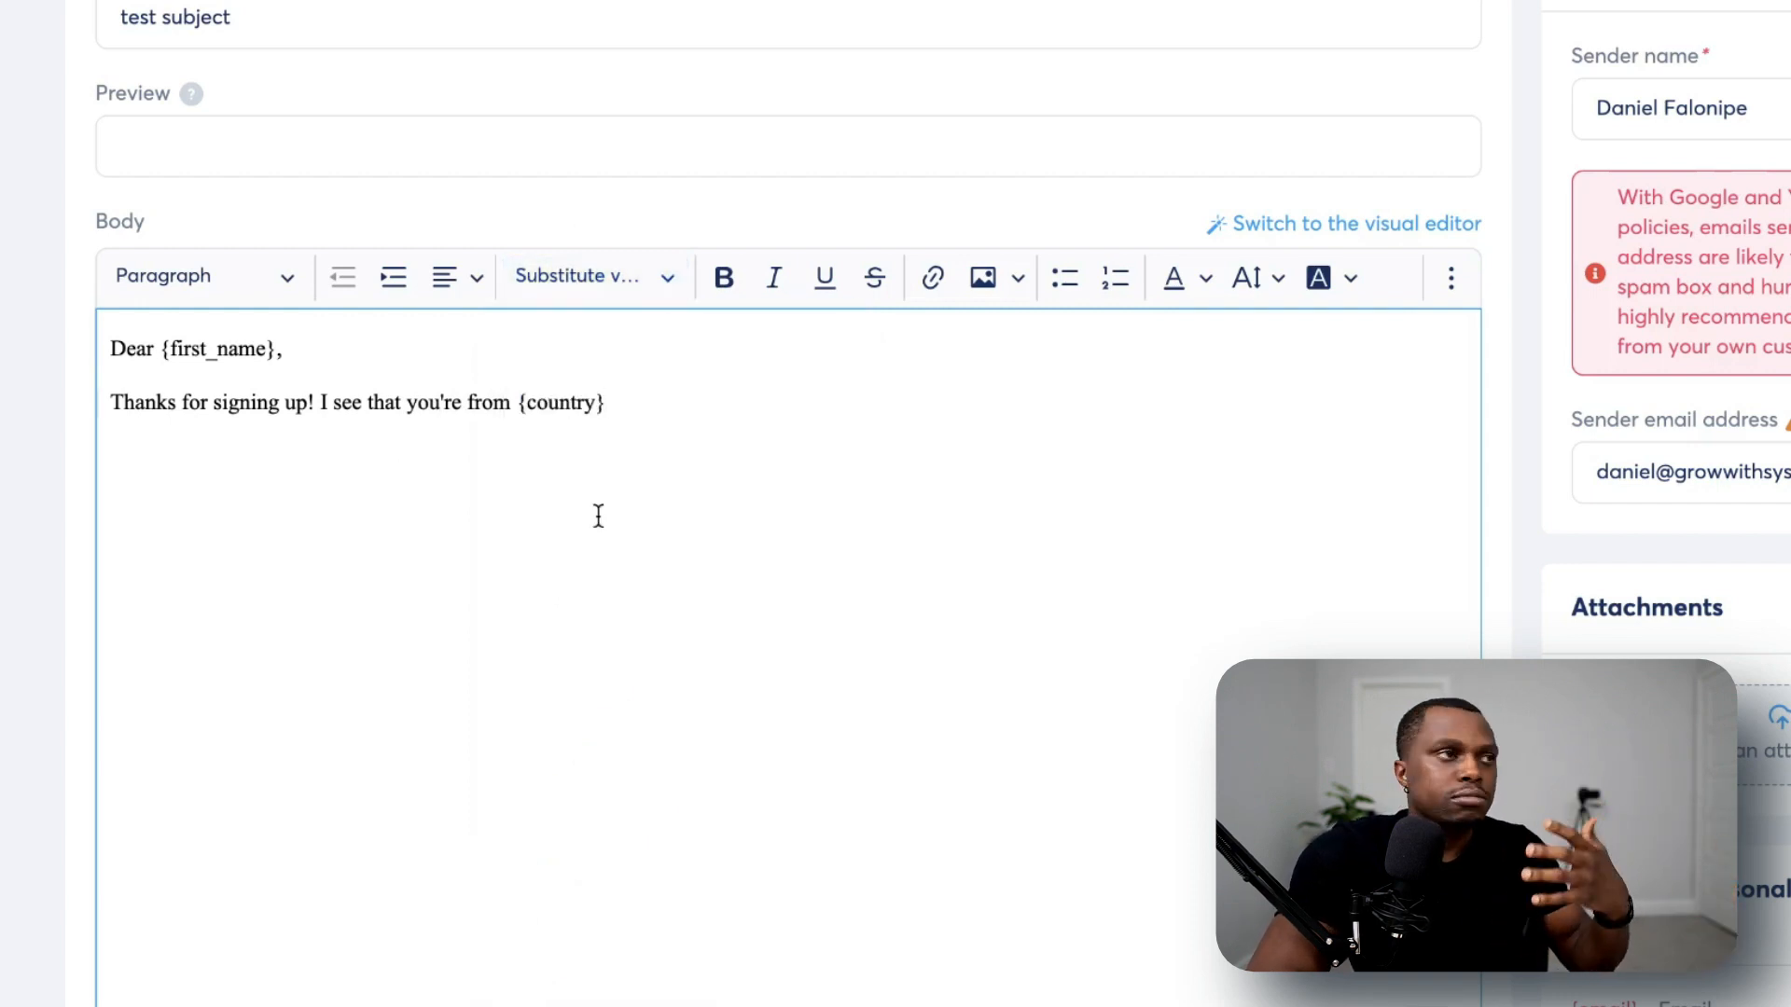